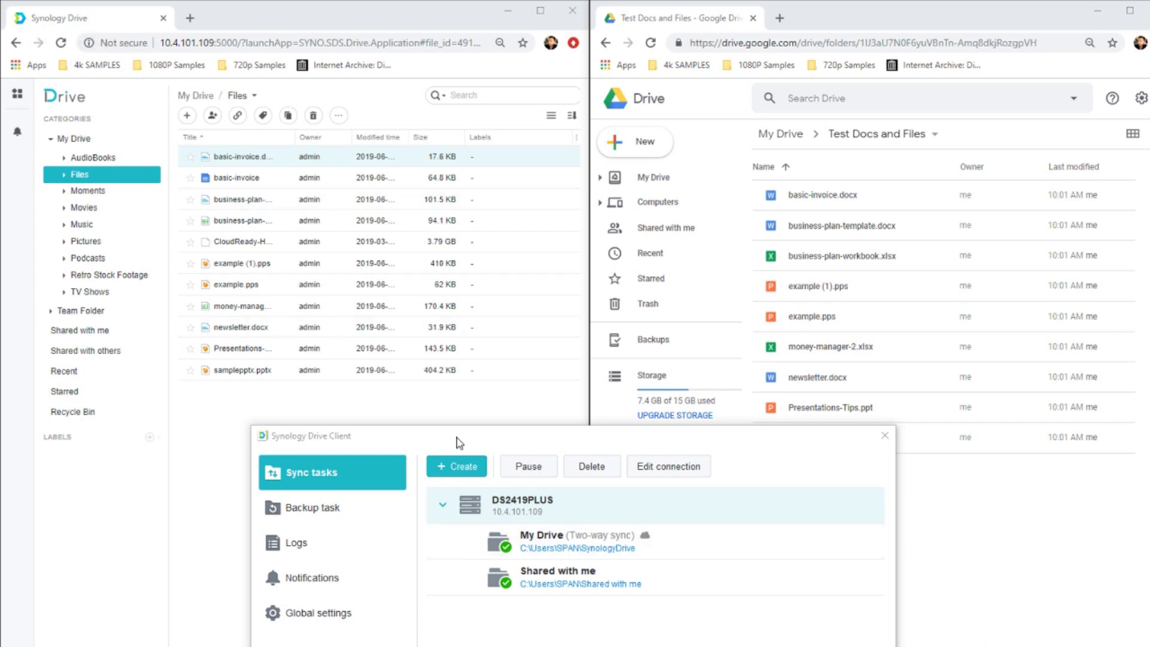
Shift the sync client aside, bring Google Drive forward and select business-plan-template.docx.
left_click_drag(456, 439, 484, 444)
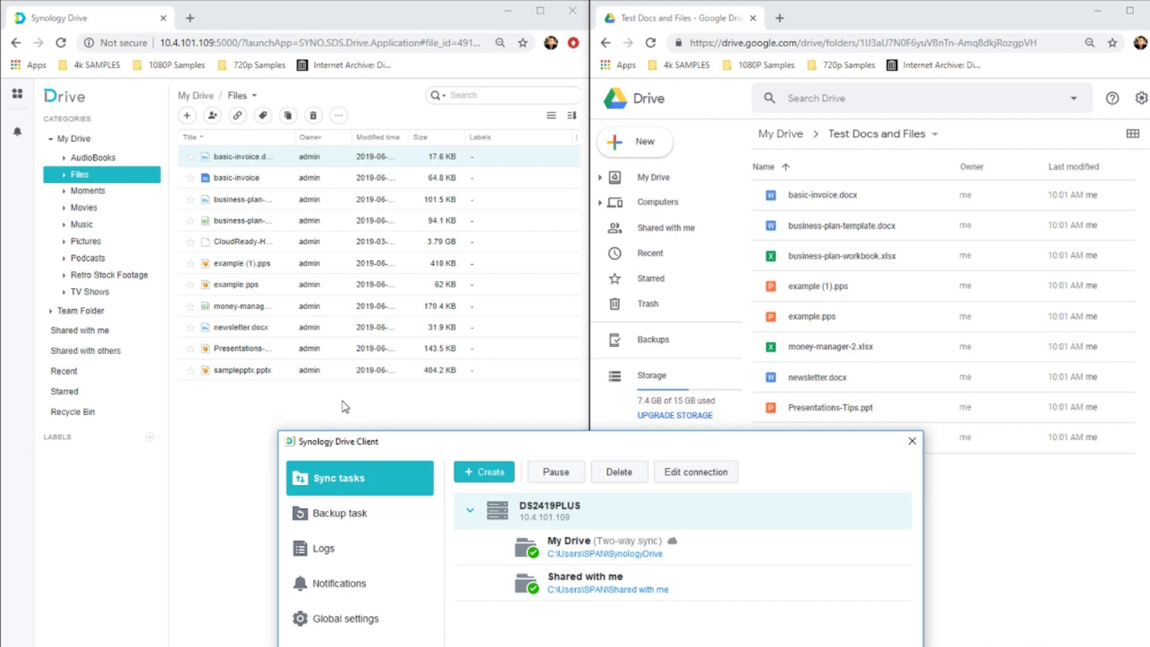
left_click(1089, 554)
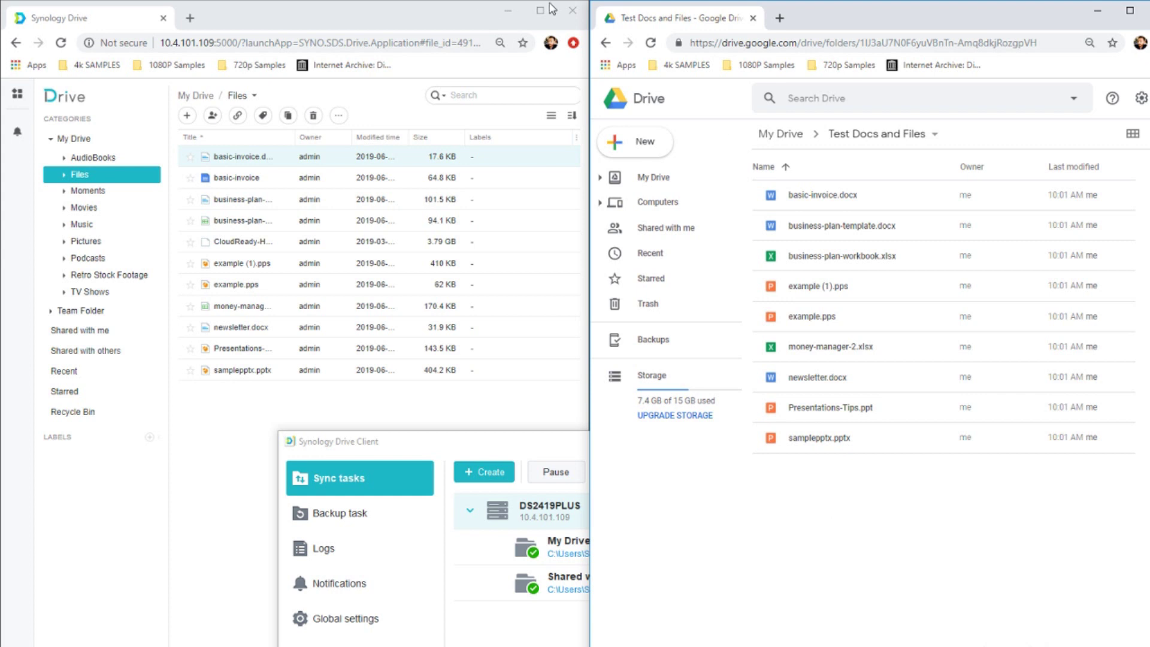
left_click(810, 230)
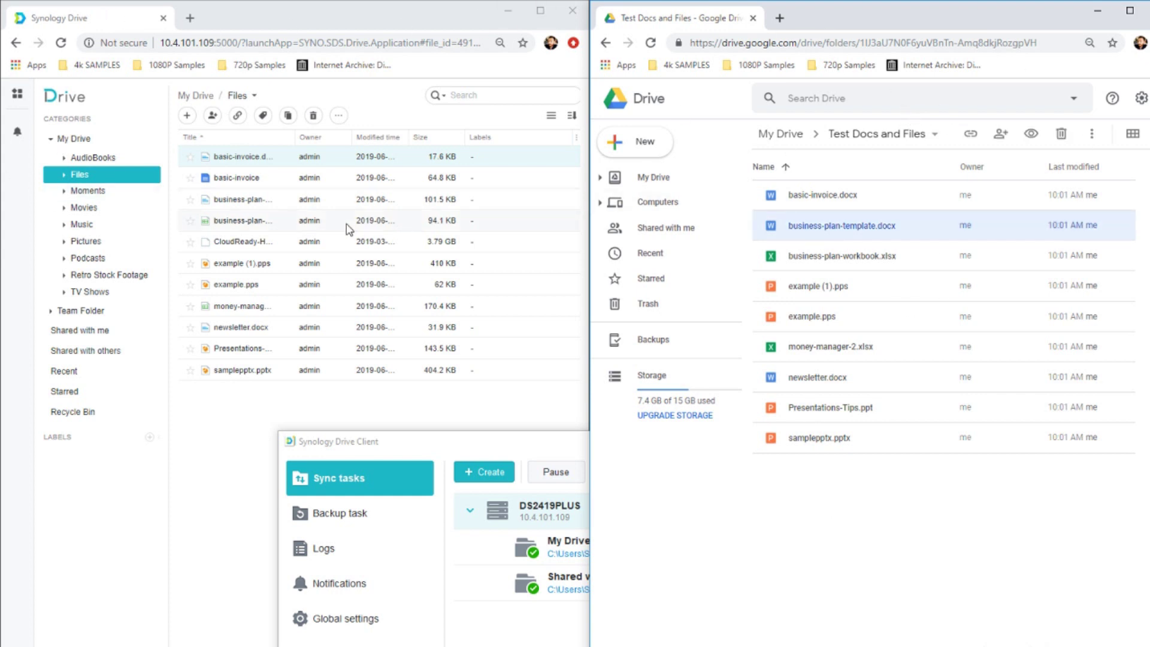
Bring the Synology Drive Client window forward and move it higher up the screen.
left_click(491, 442)
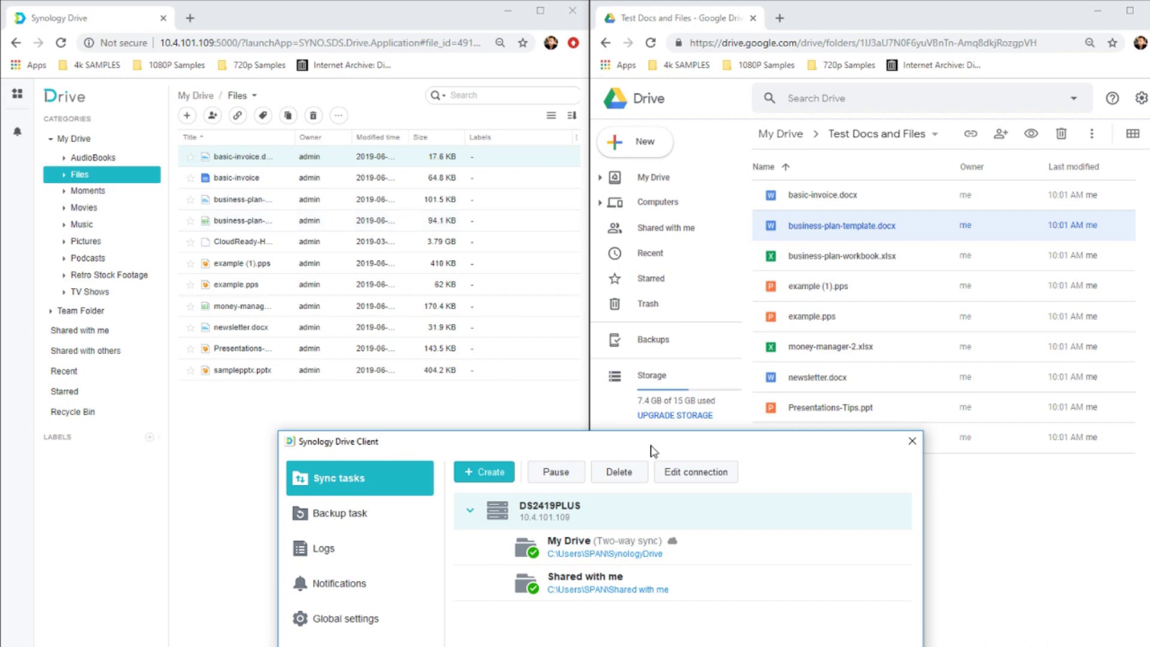
left_click_drag(654, 452, 642, 339)
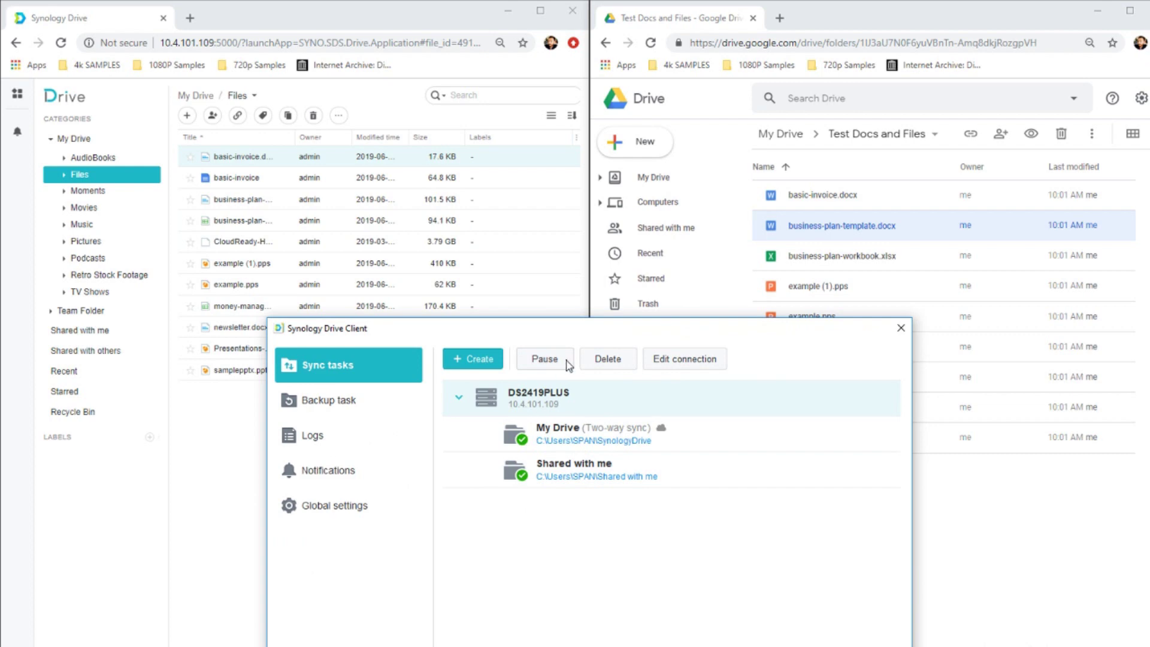
Check the local SynologyDrive folder in File Explorer, then minimise Explorer and return to Synology Drive.
left_click_drag(610, 330, 610, 255)
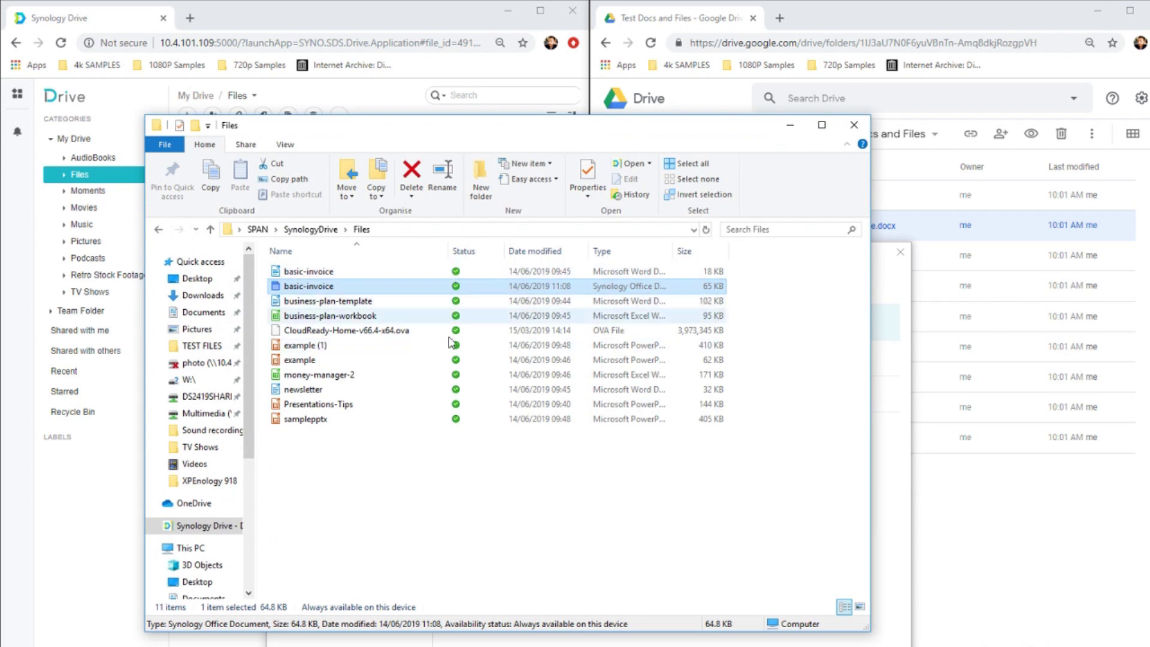
left_click(311, 229)
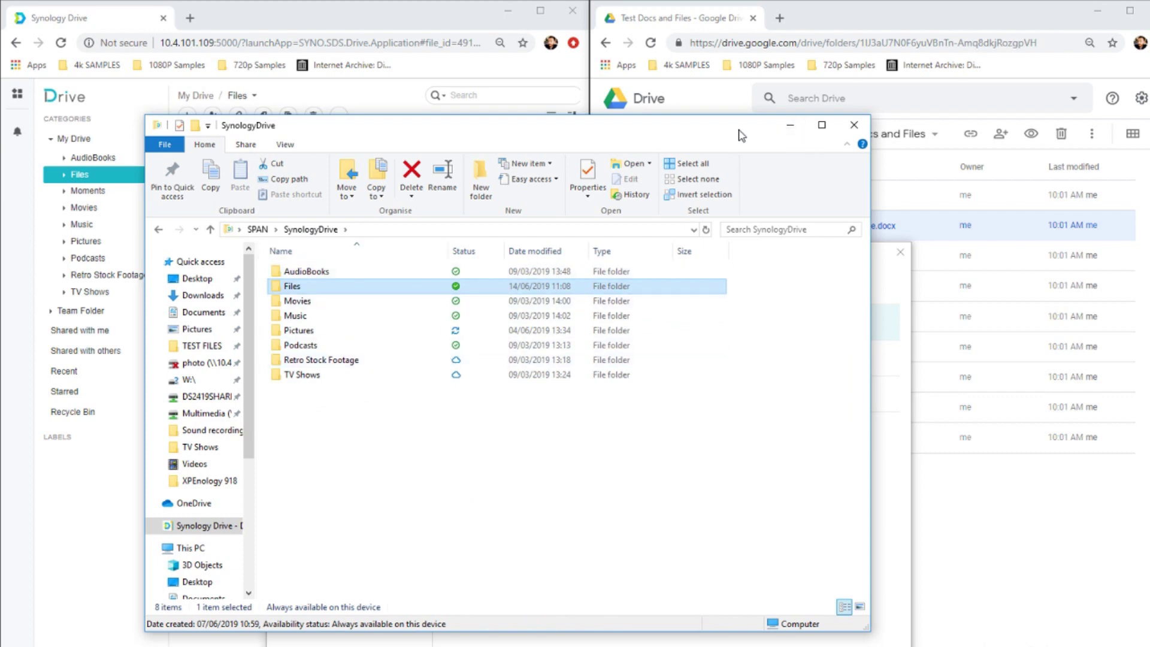
left_click(791, 125)
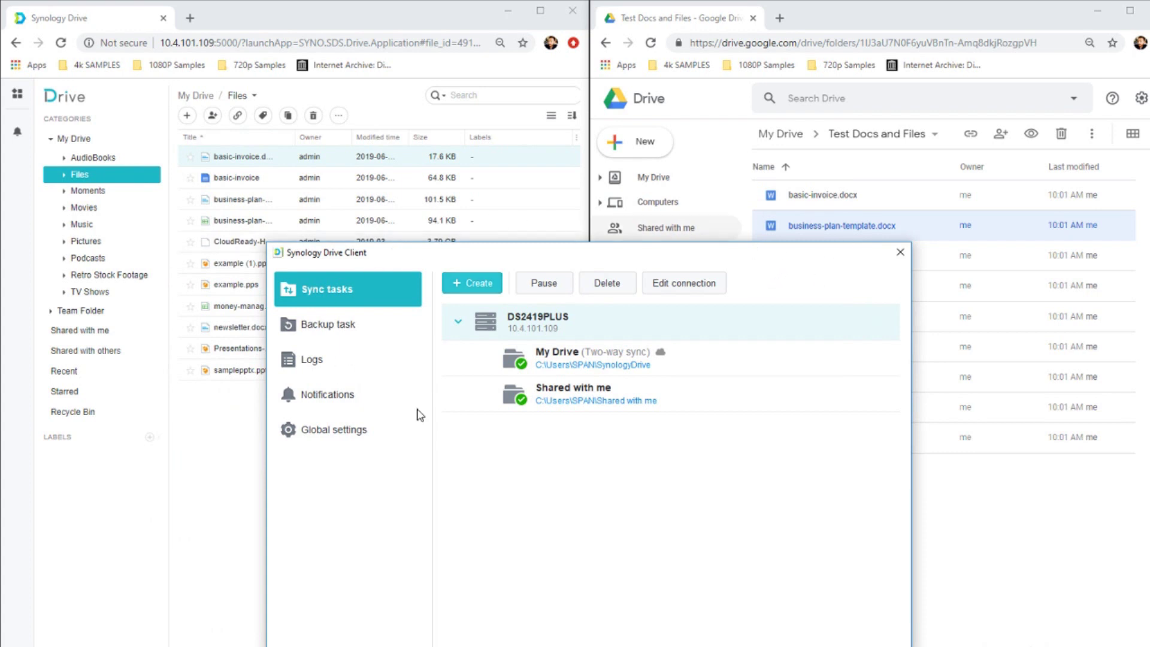
left_click(206, 585)
Preview business-plan-template.docx in Google Drive, showing 'How to use this Business Plan Template'.
left_click(983, 540)
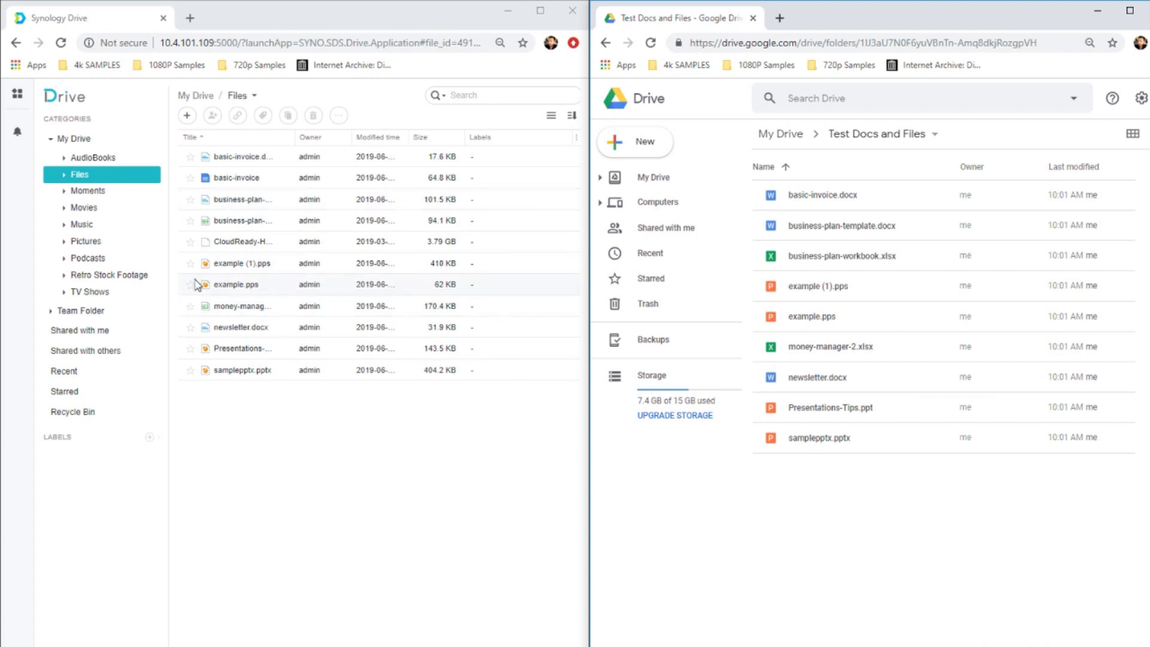
left_click(813, 232)
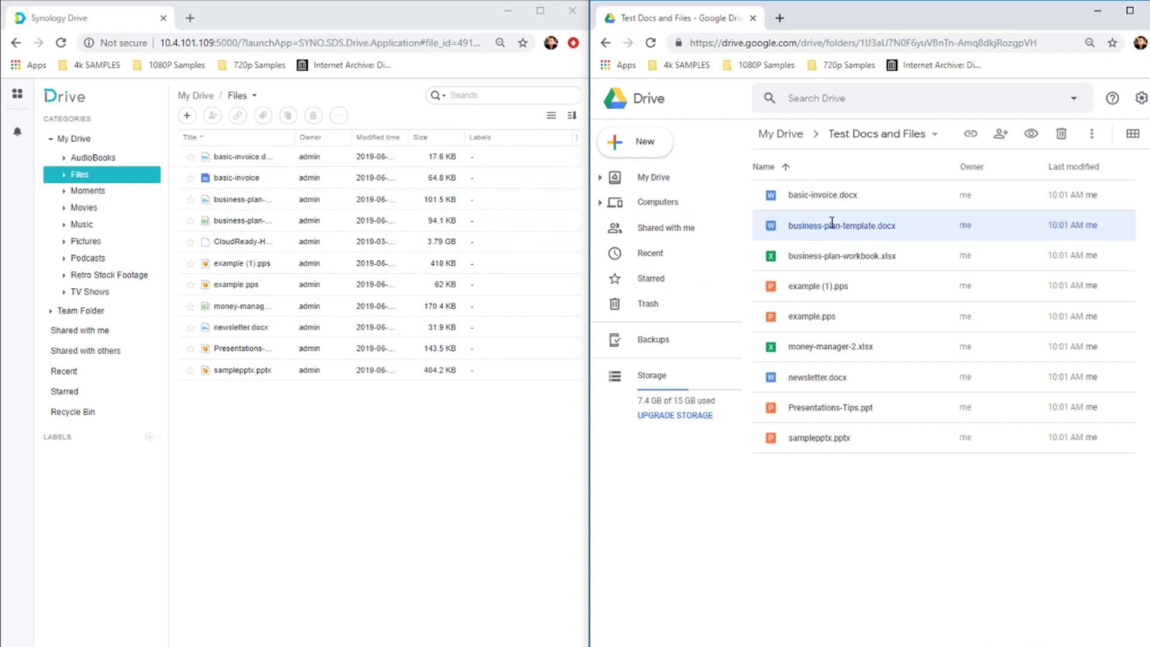
double_click(832, 227)
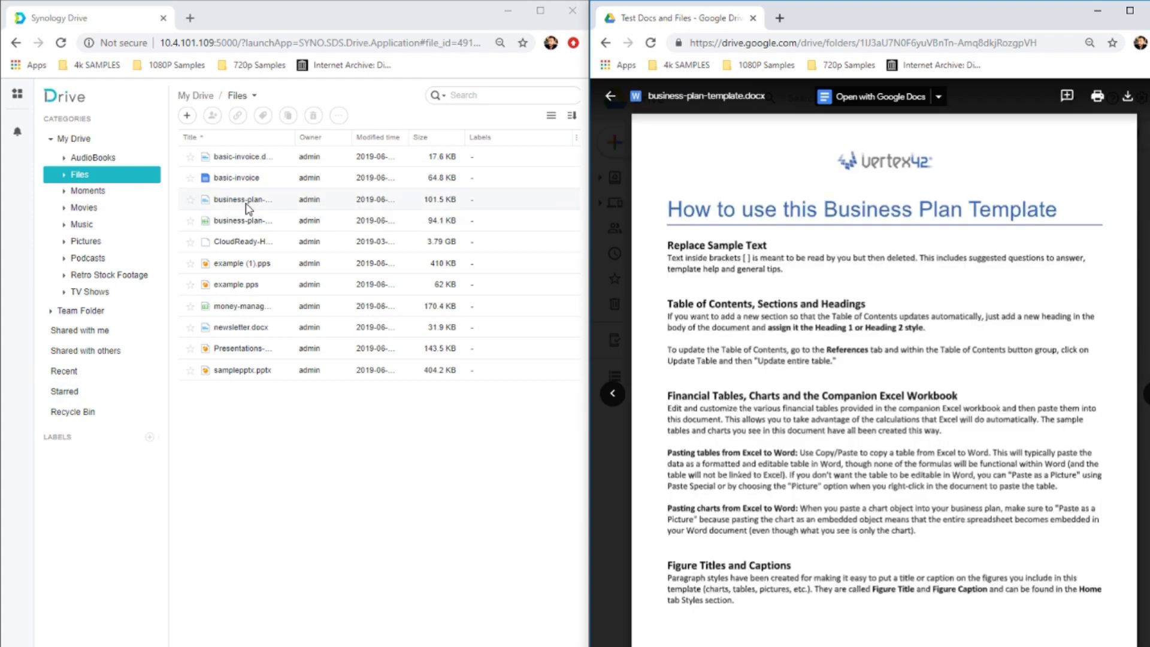
Open the business plan template in Synology Office and, from the Google Drive preview, in Google Docs.
left_click_drag(295, 138, 375, 154)
double_click(265, 203)
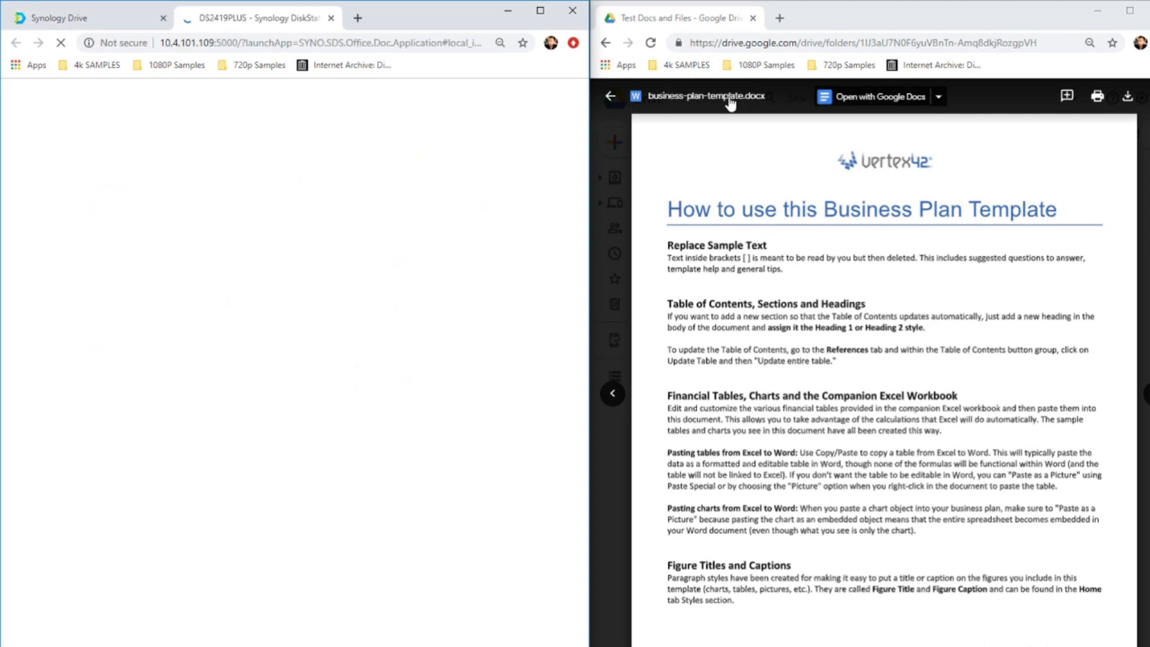
left_click(838, 97)
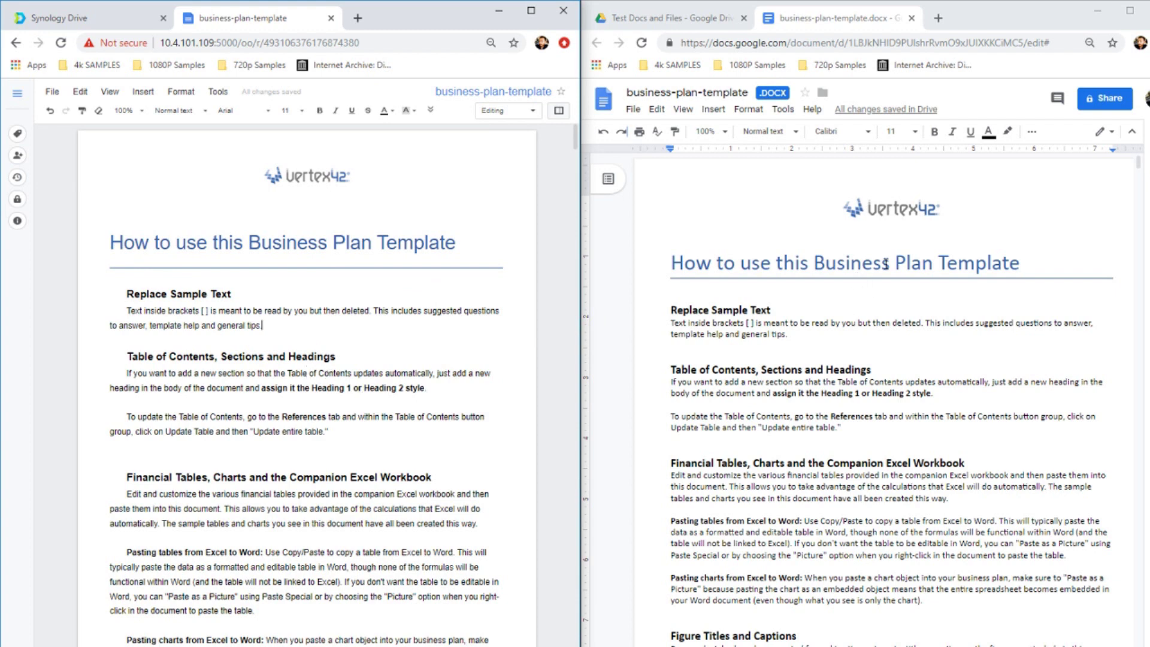
left_click(1036, 324)
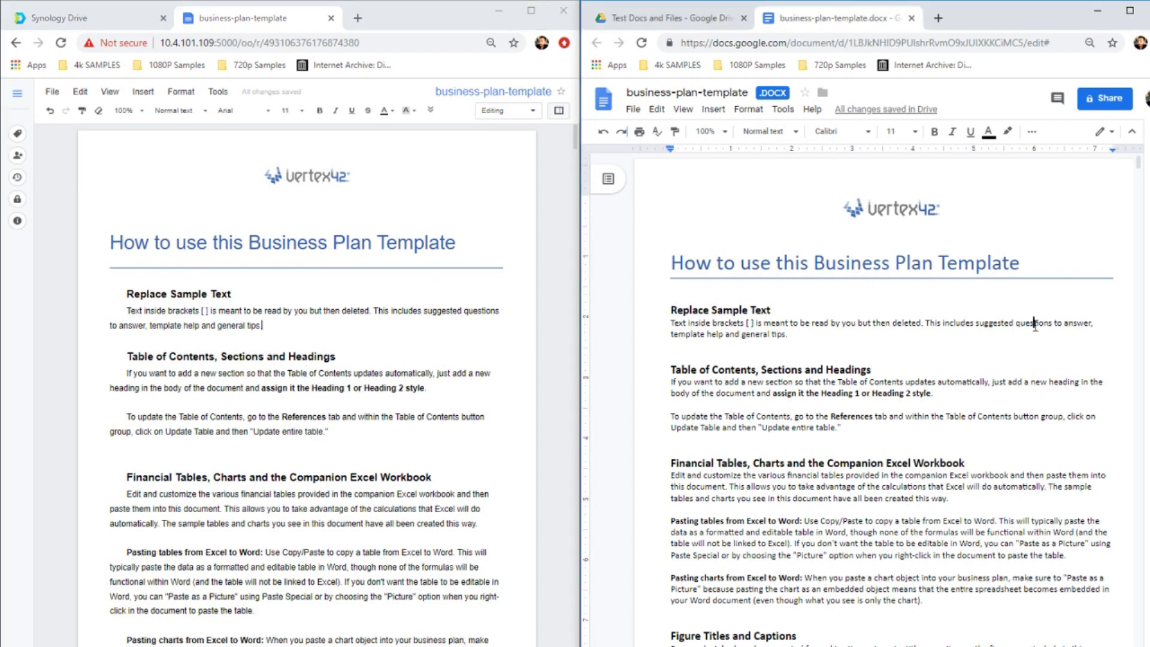
key("ctrl+minus")
key("ctrl+minus")
key("ctrl+plus")
key("ctrl+plus")
scroll(602, 372, "down", 2)
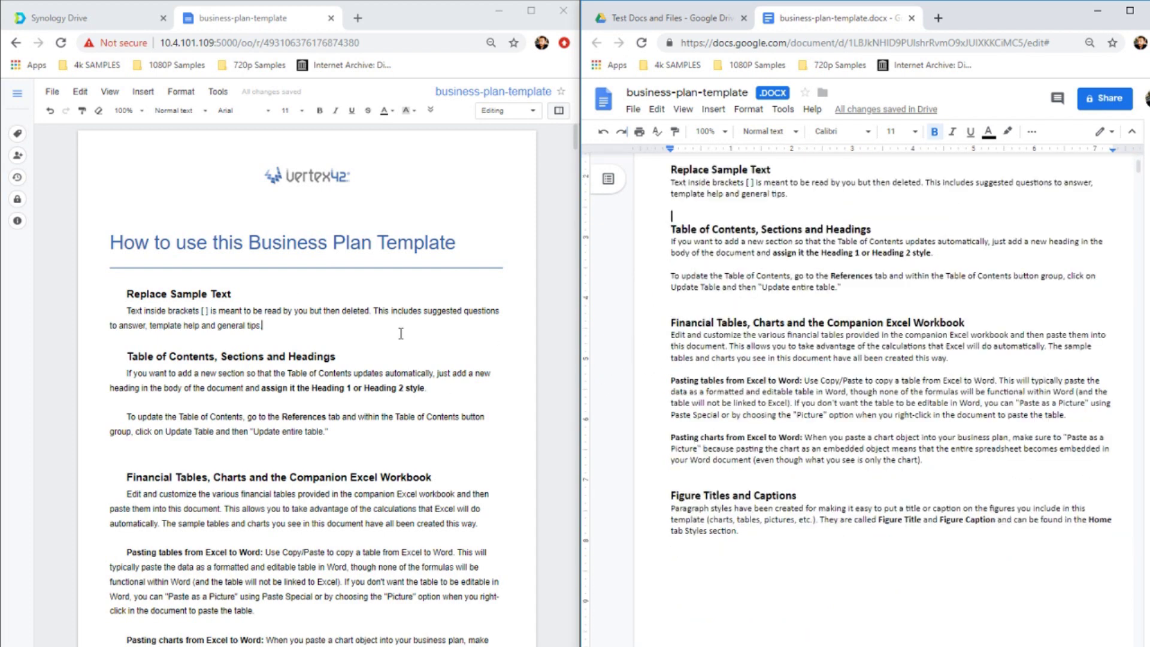
scroll(396, 348, "down", 3)
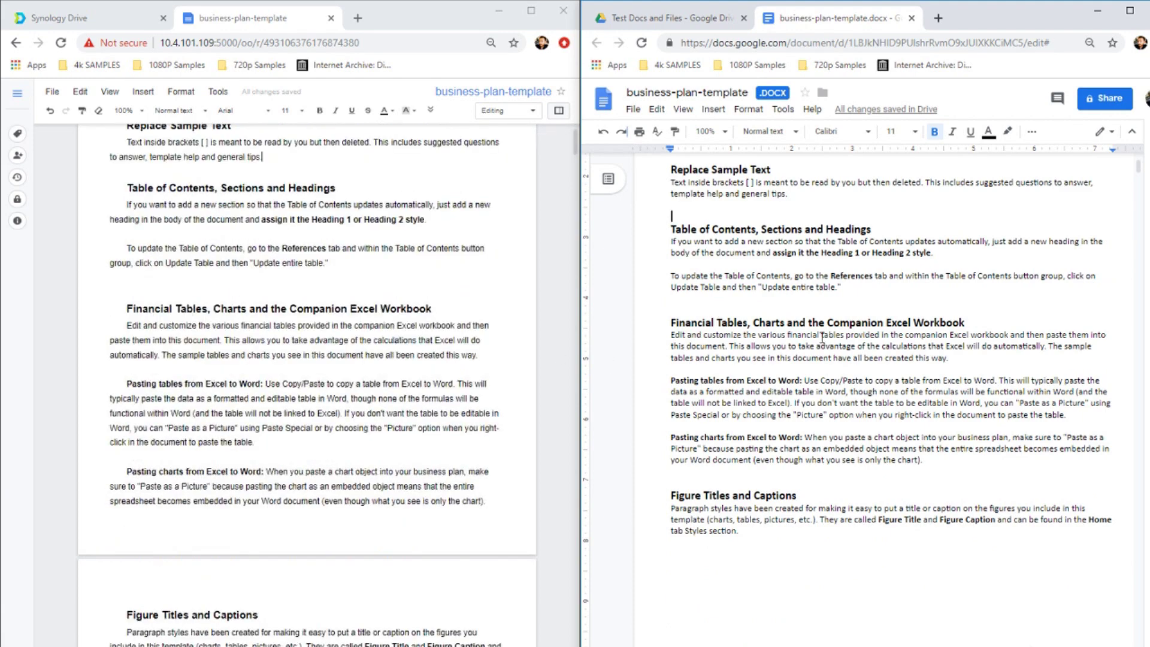
scroll(821, 344, "up", 2)
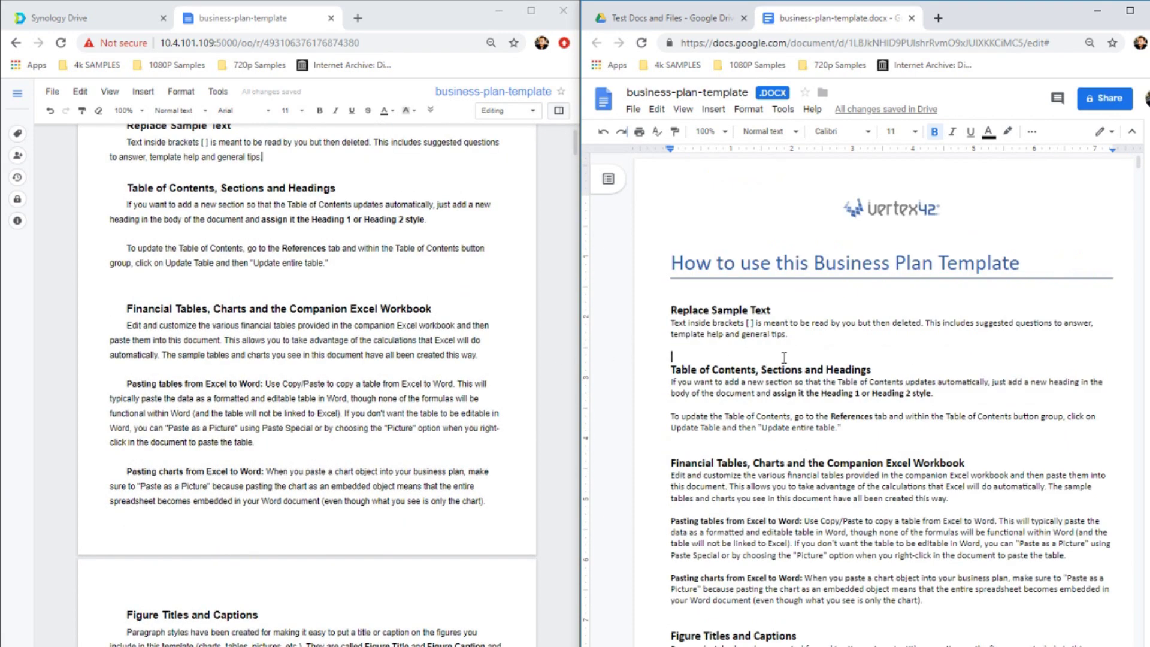
scroll(788, 360, "down", 8)
scroll(783, 384, "down", 10)
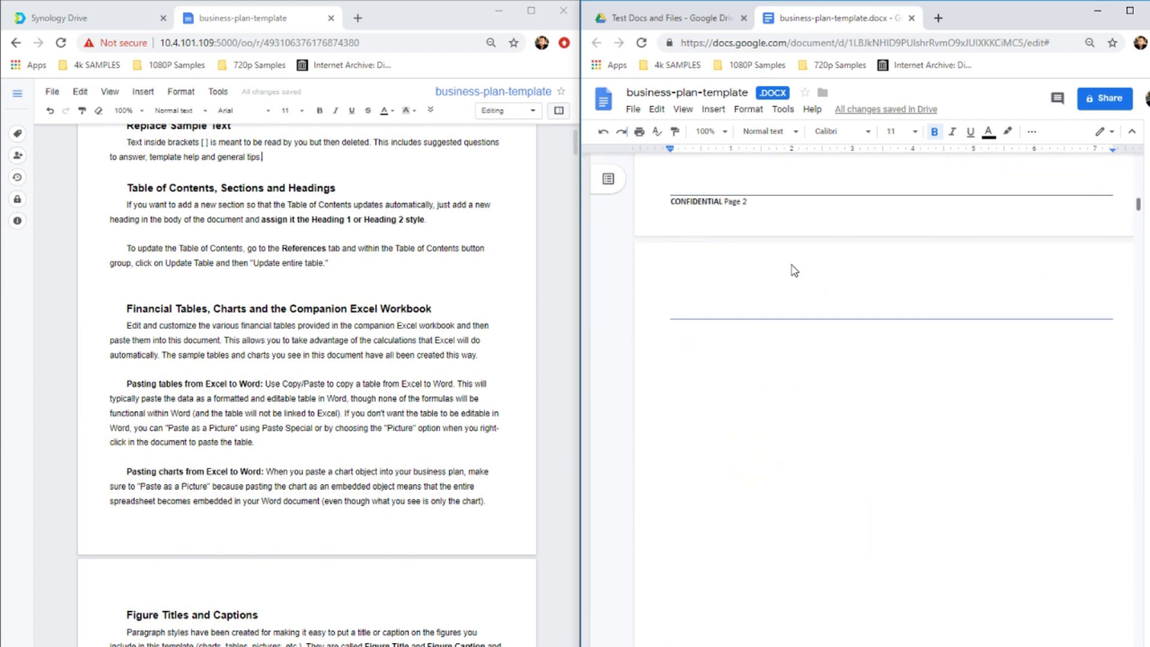
scroll(827, 540, "down", 5)
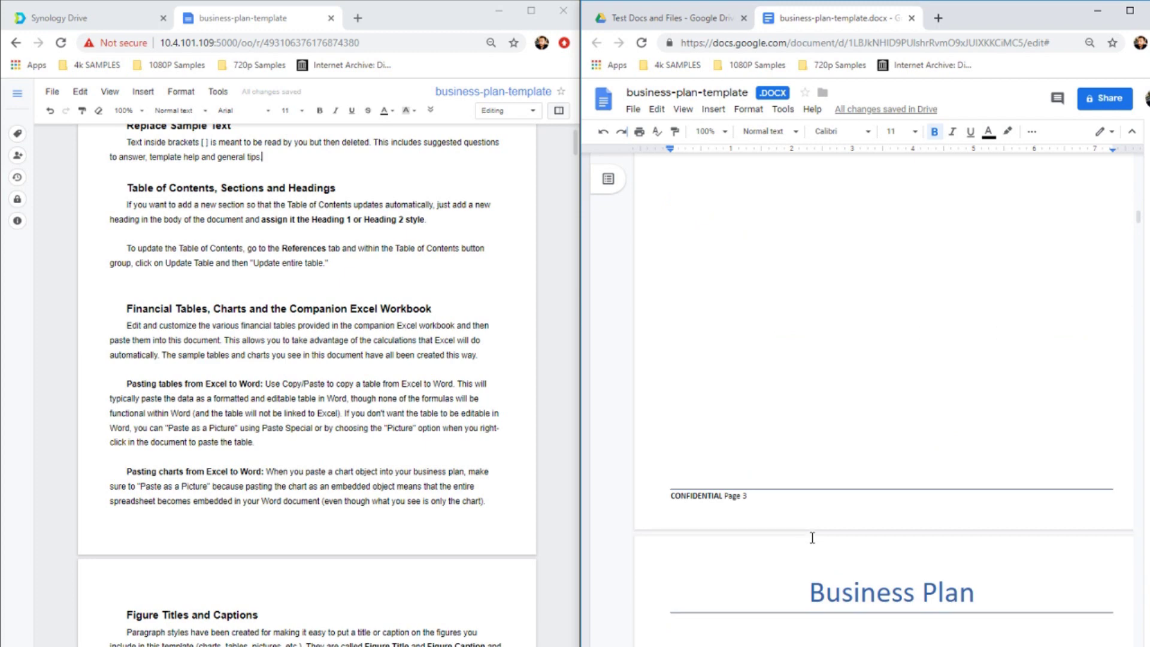
scroll(842, 499, "down", 3)
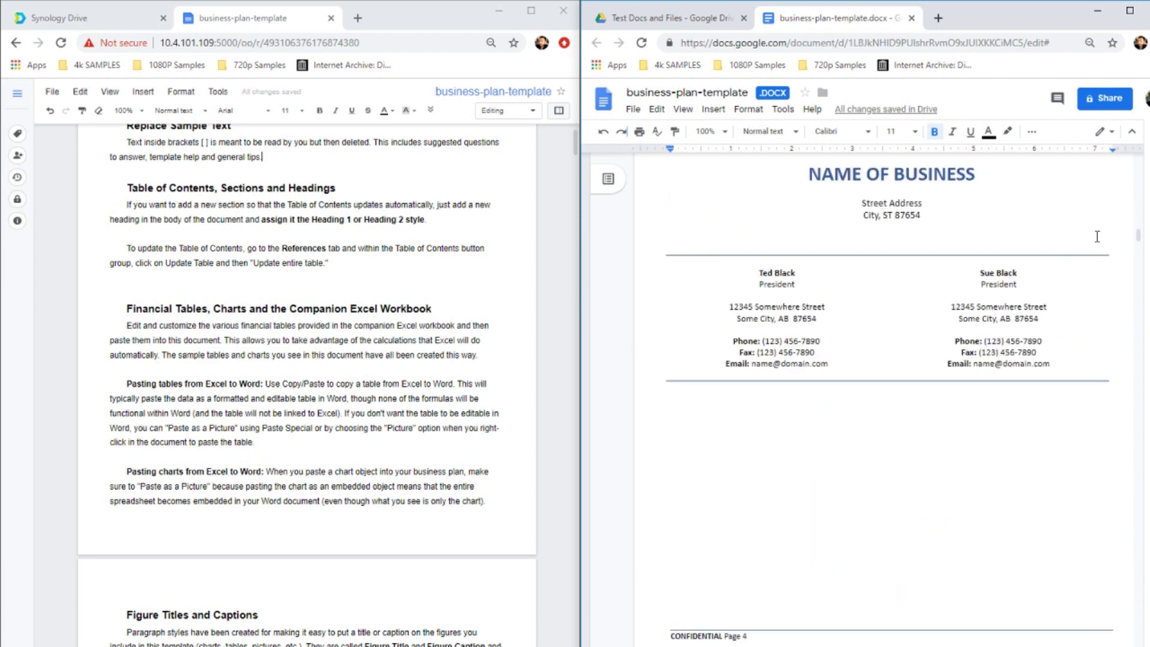
left_click_drag(1138, 233, 1139, 234)
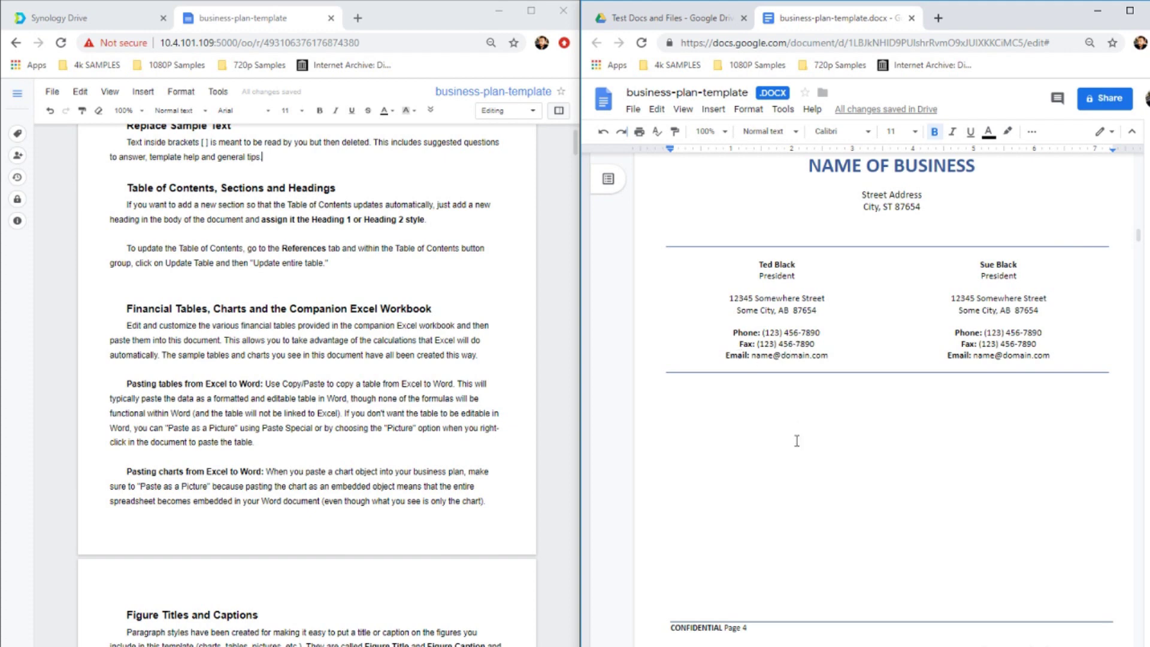
scroll(797, 441, "down", 20)
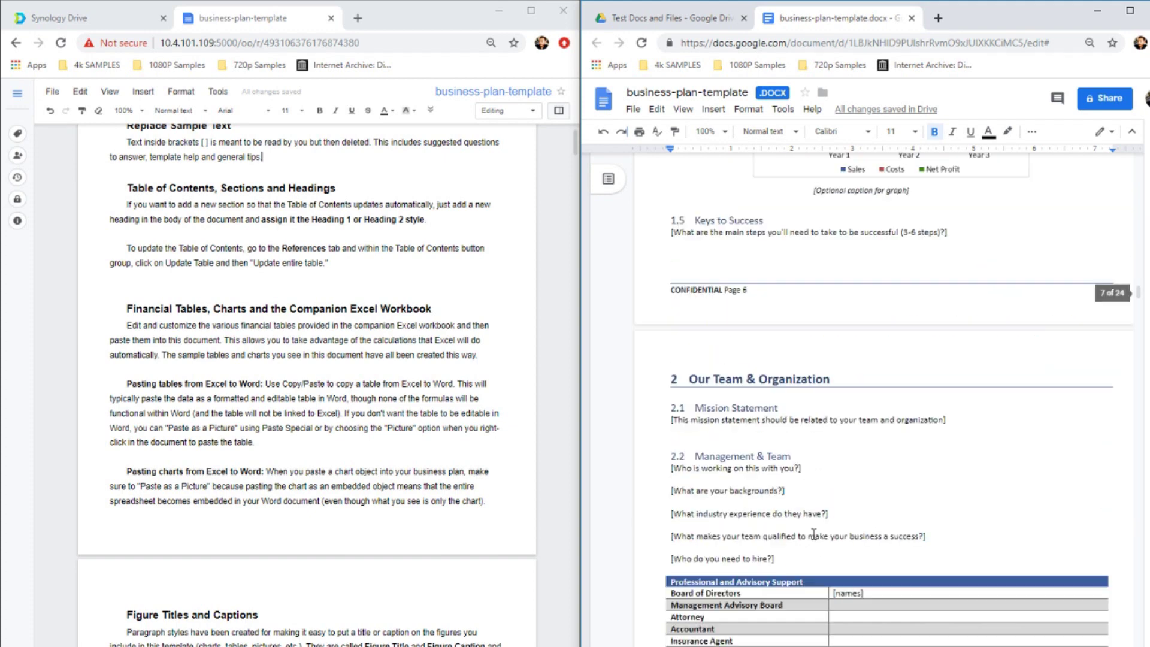
scroll(813, 533, "down", 10)
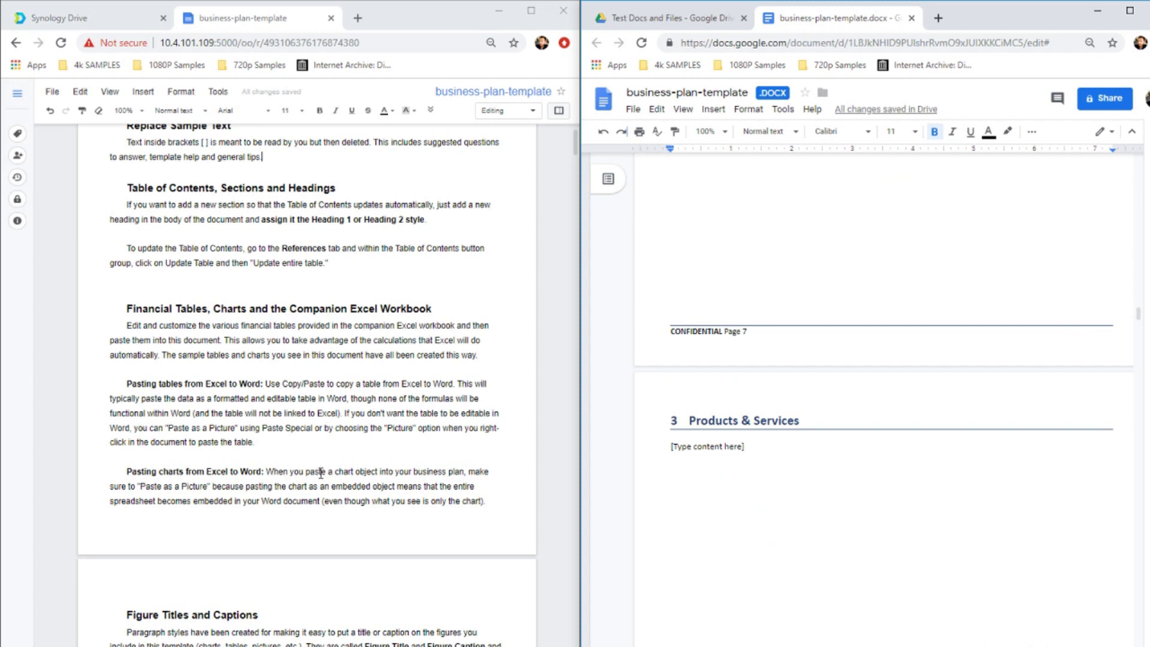
scroll(322, 472, "down", 20)
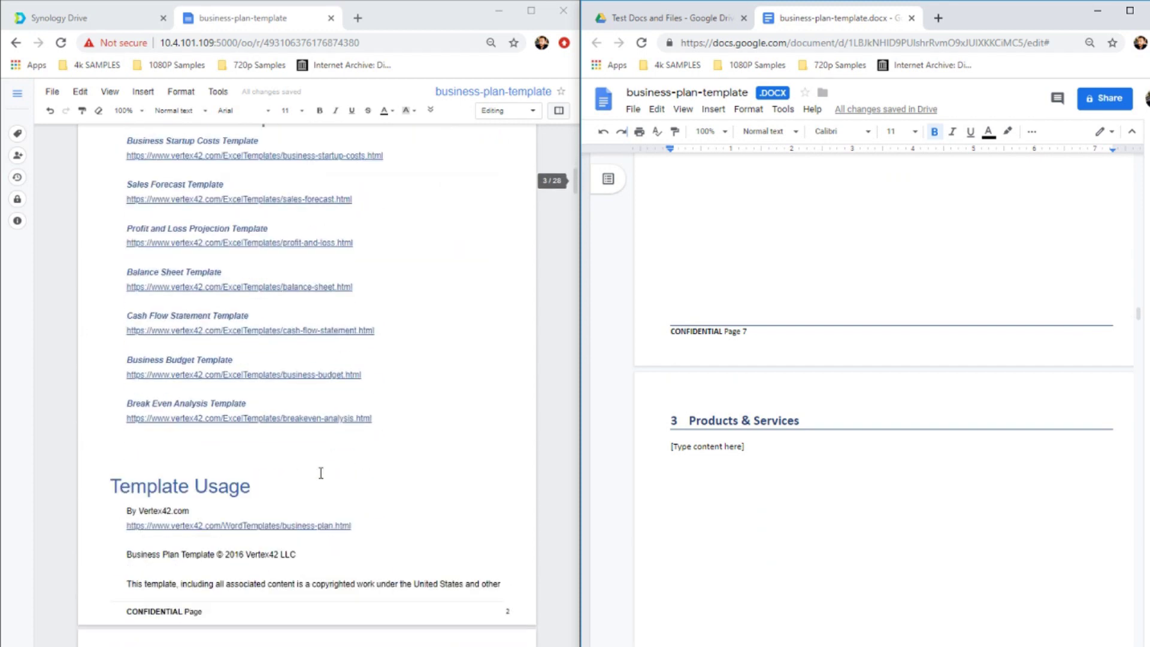
scroll(321, 472, "down", 20)
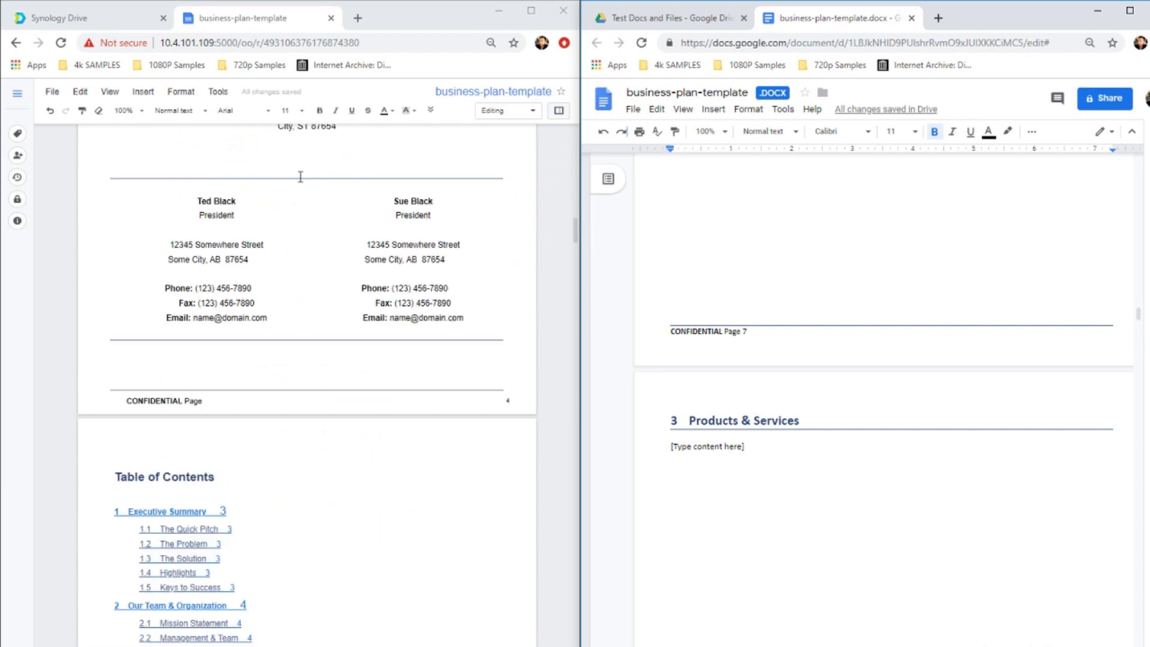
left_click_drag(161, 42, 217, 48)
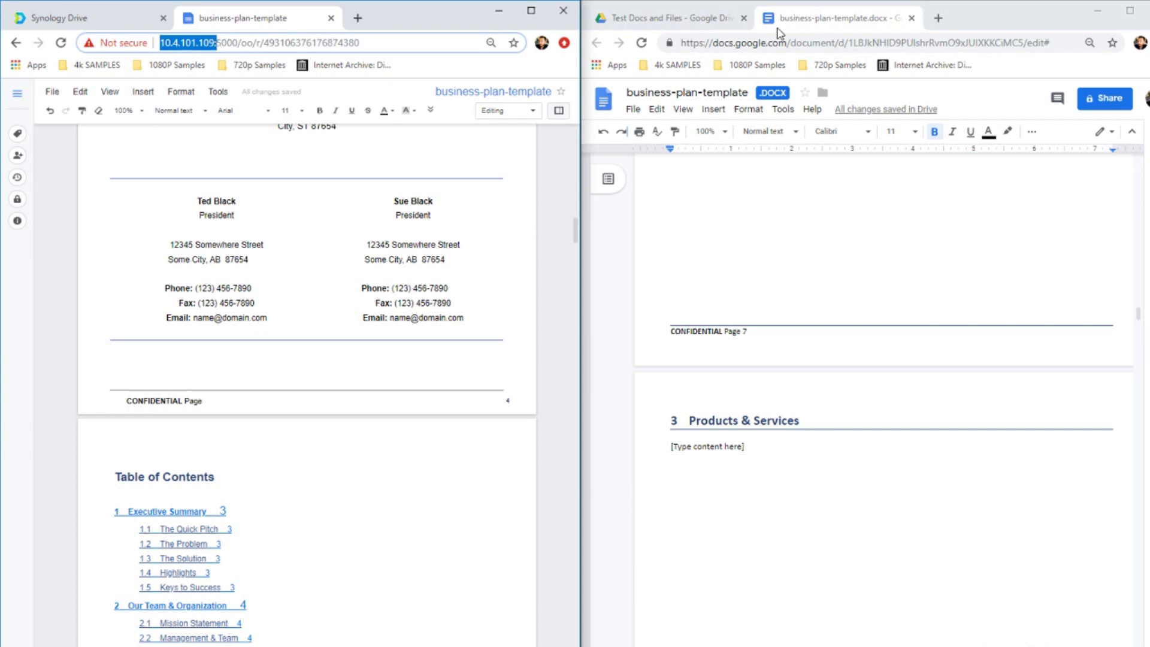
left_click(448, 314)
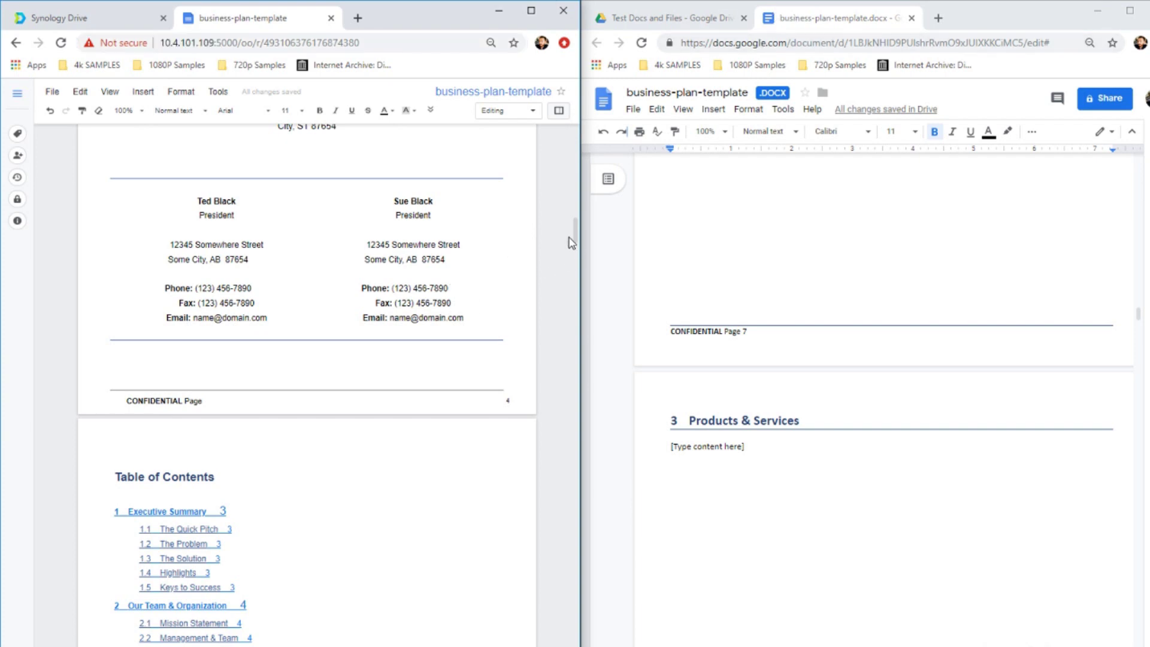
scroll(306, 401, "down", 3)
scroll(319, 372, "down", 20)
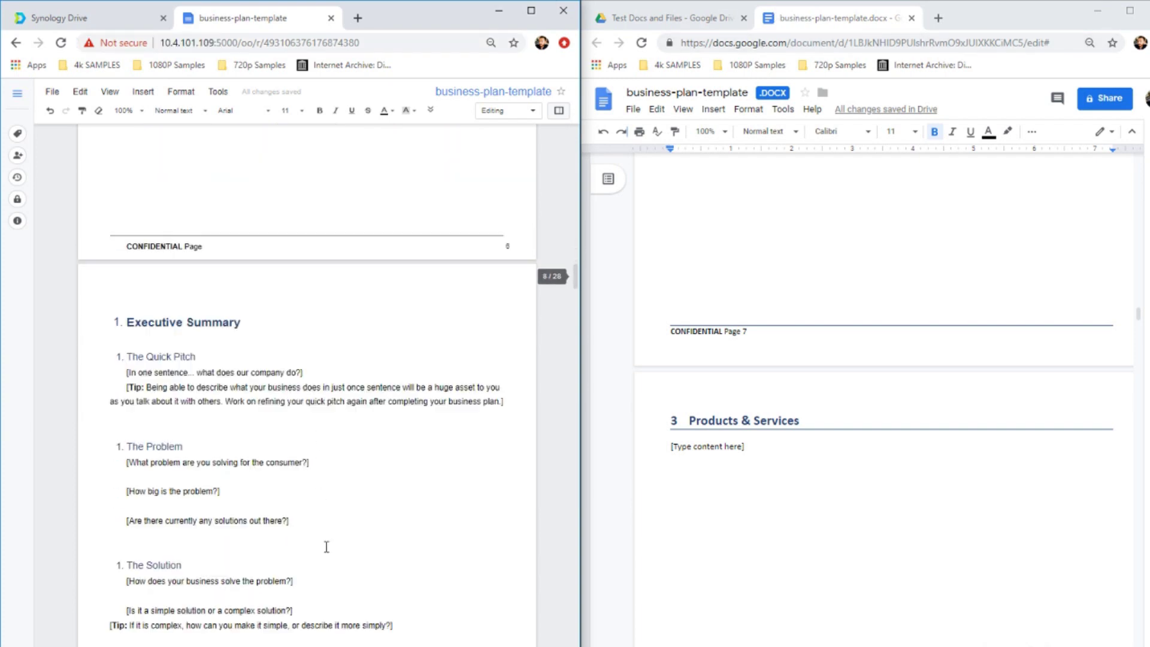
scroll(293, 561, "down", 8)
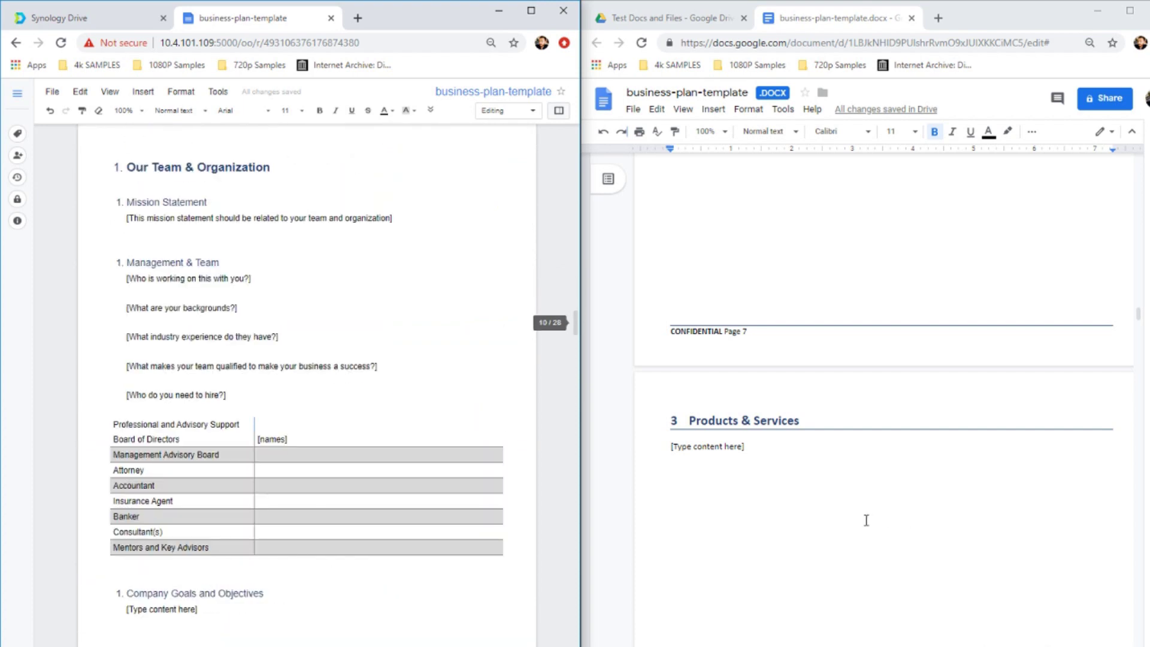
scroll(867, 521, "down", 12)
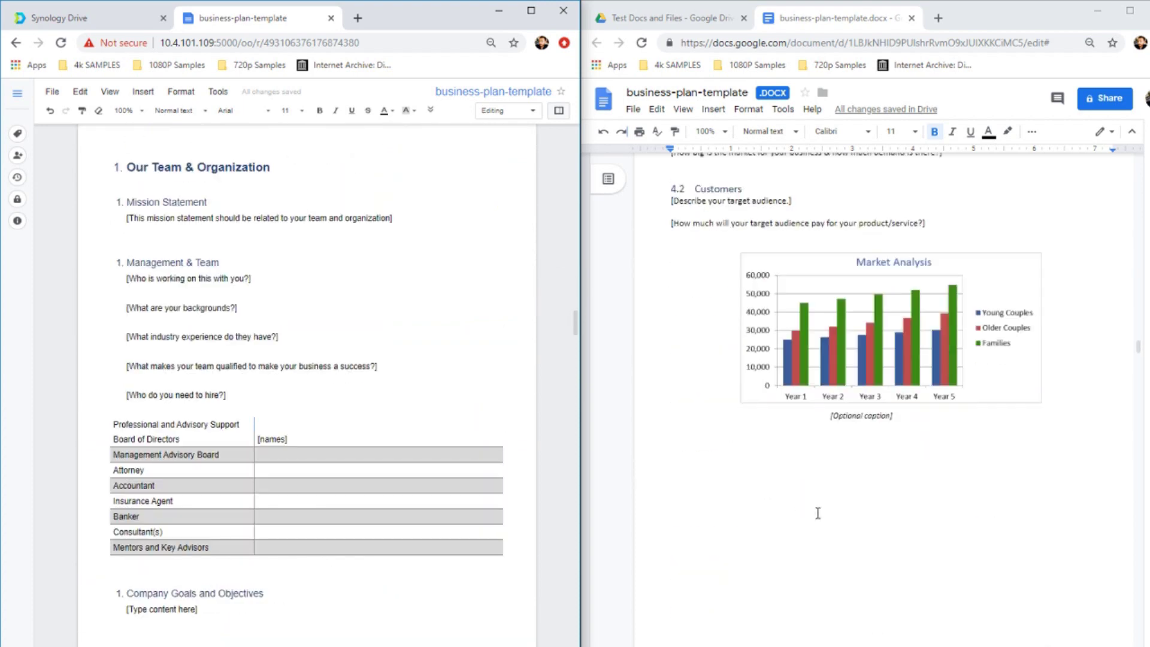
scroll(776, 234, "down", 6)
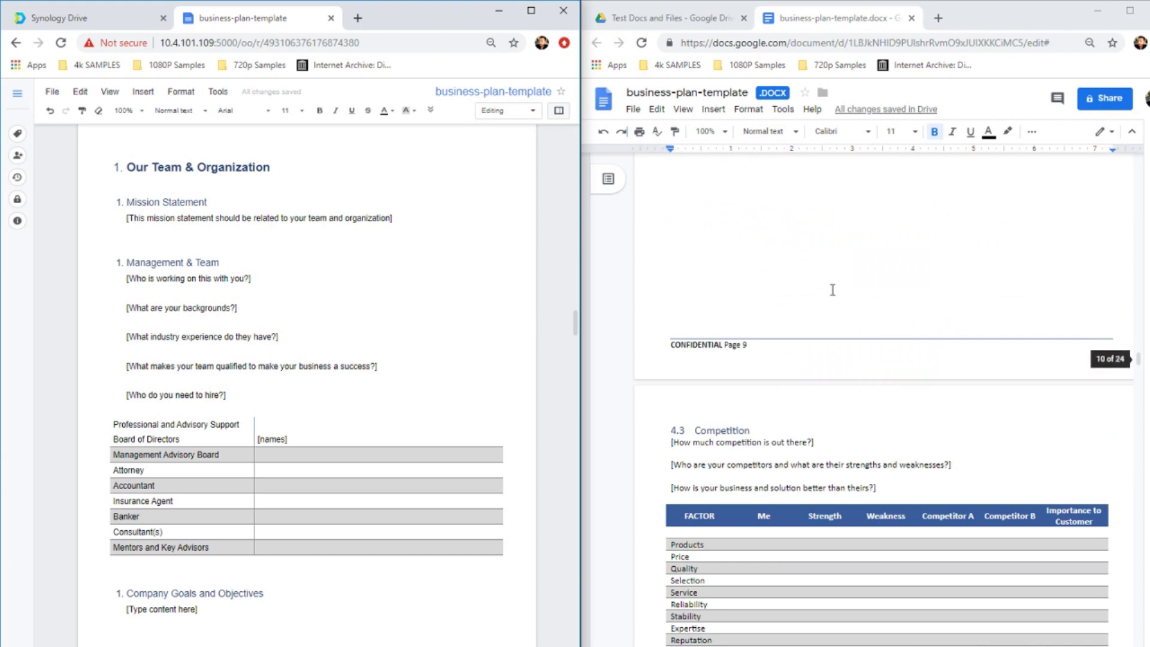
scroll(609, 385, "down", 2)
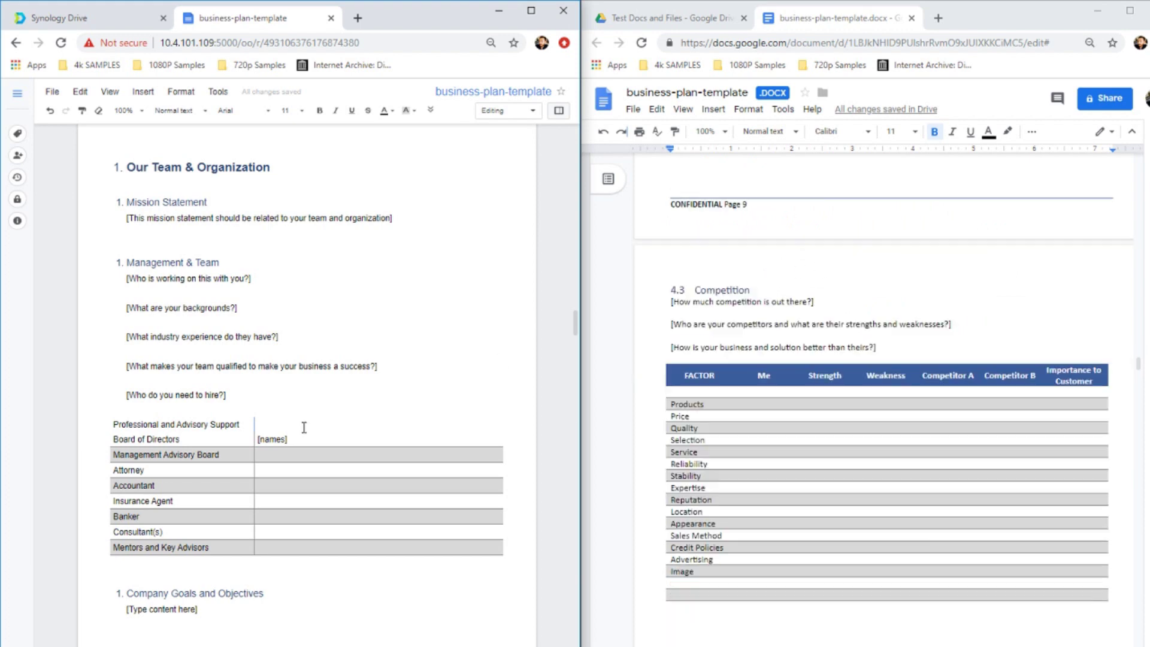
scroll(303, 429, "down", 6)
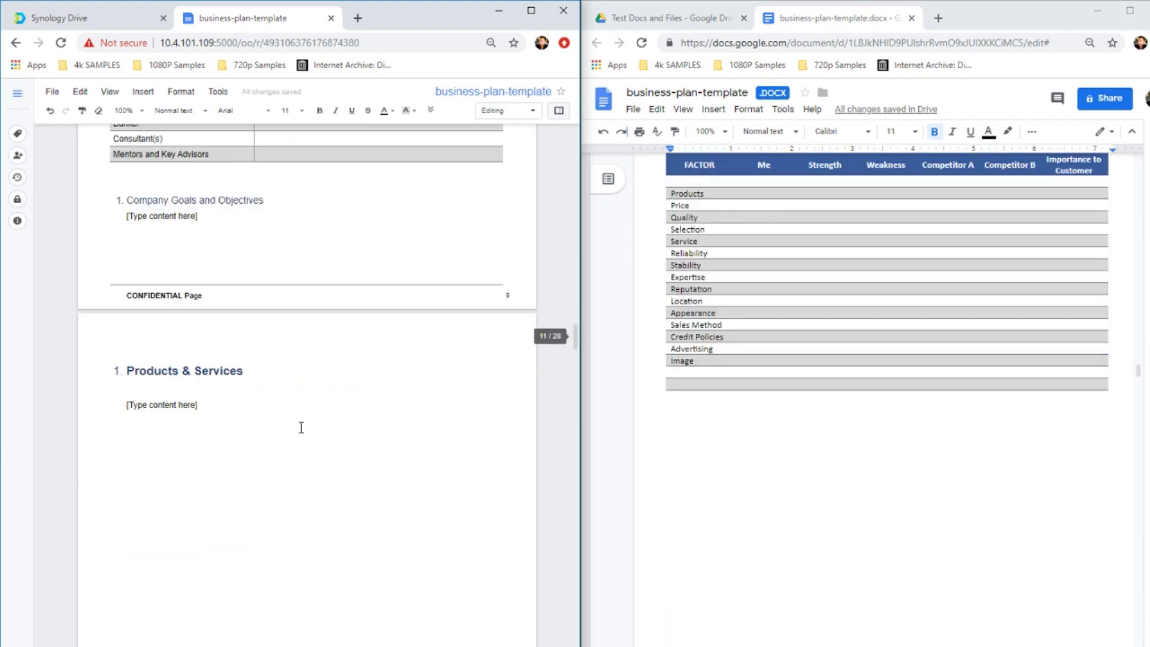
scroll(301, 427, "down", 10)
scroll(827, 441, "down", 4)
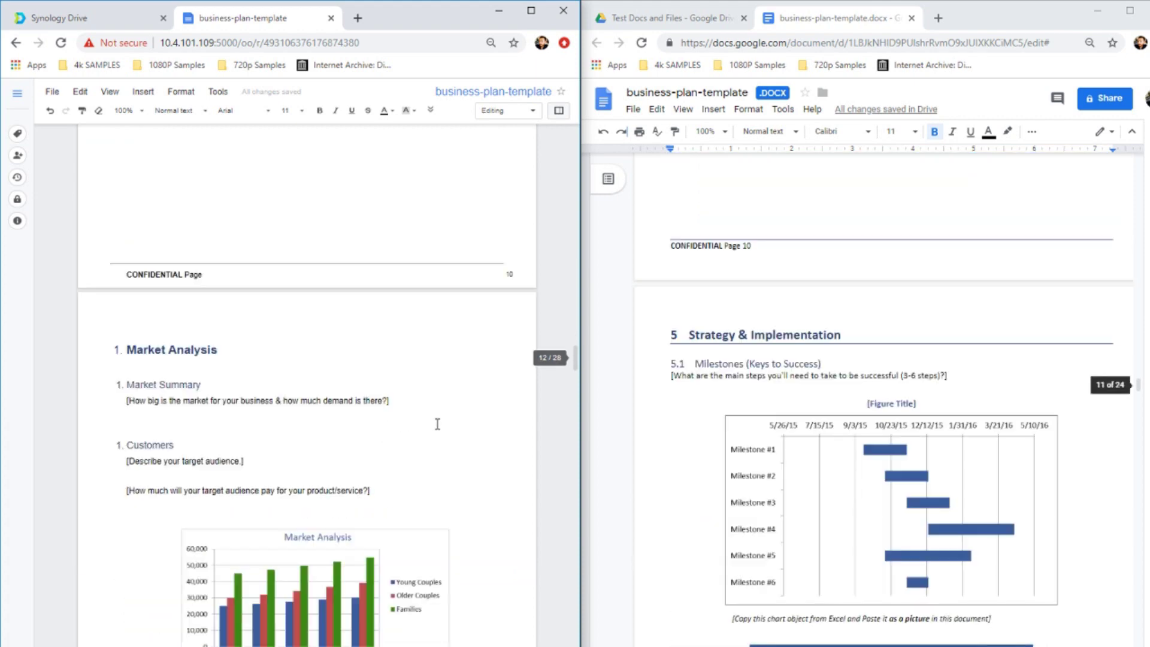
scroll(416, 442, "down", 5)
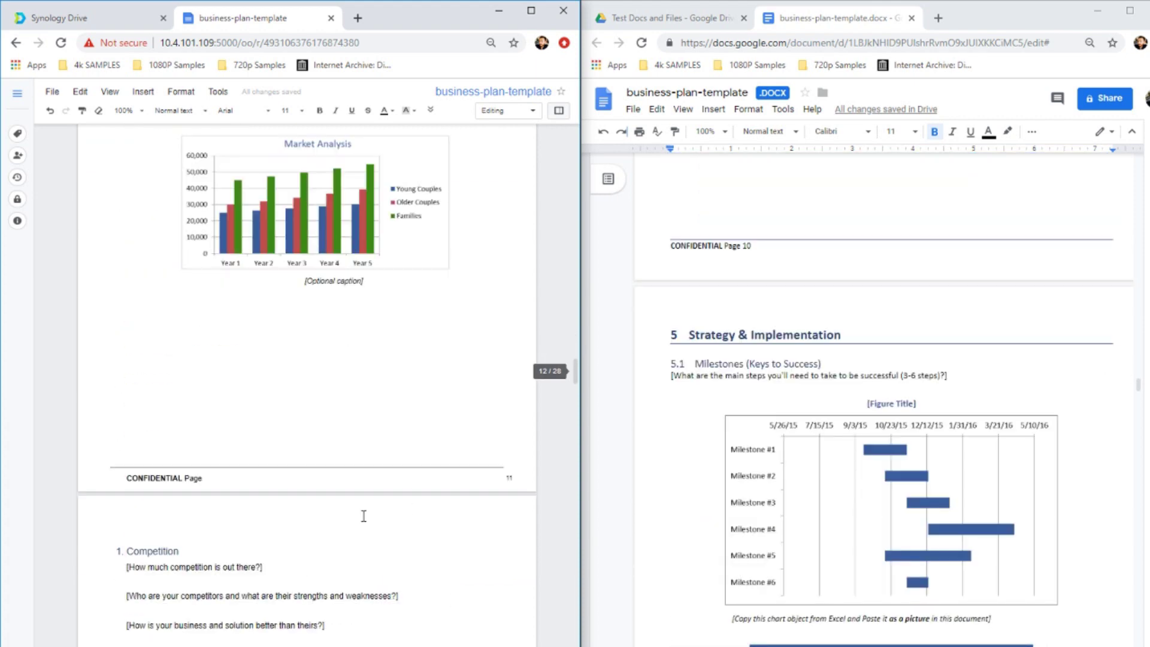
scroll(364, 516, "down", 10)
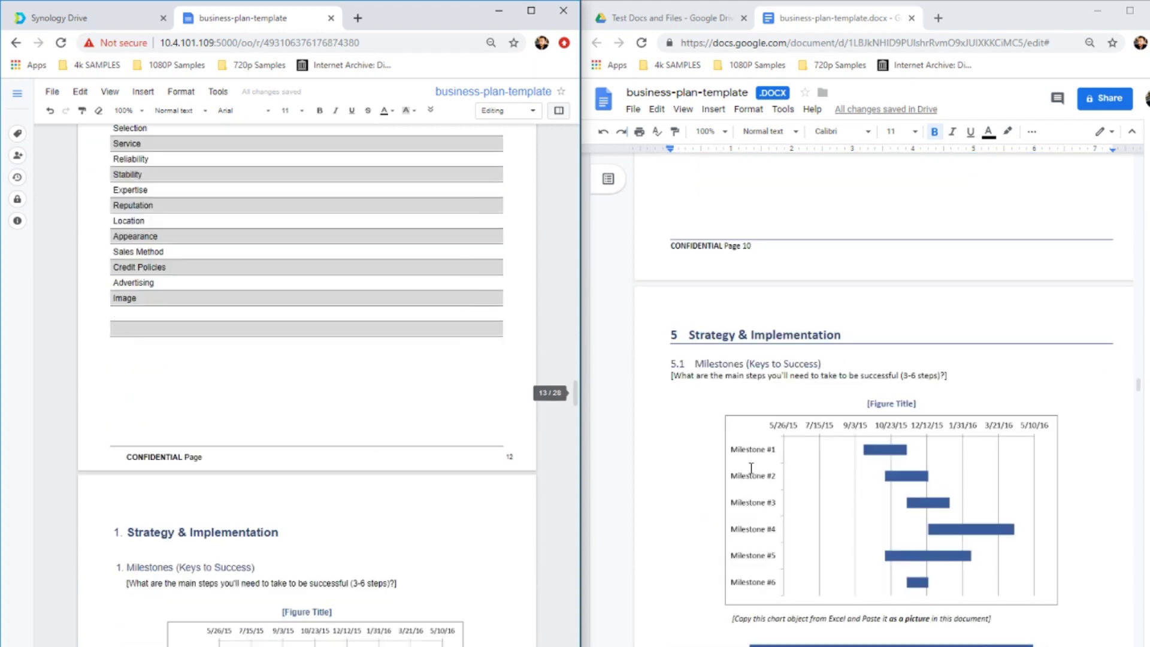
scroll(752, 468, "down", 10)
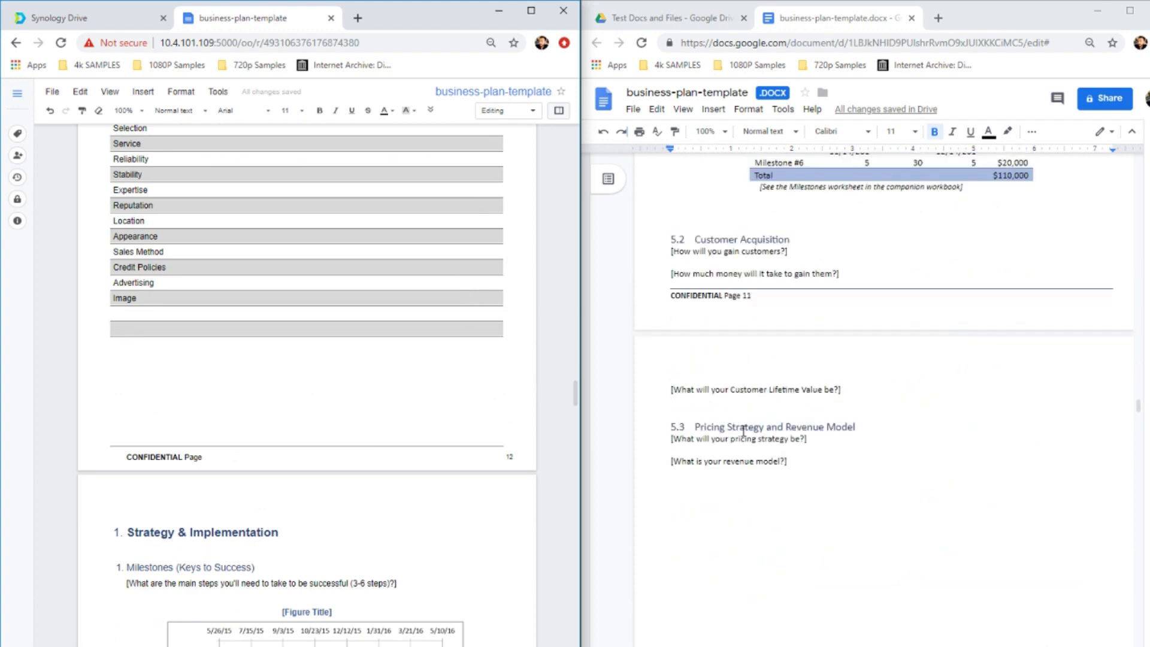
scroll(743, 430, "down", 10)
scroll(387, 447, "down", 2)
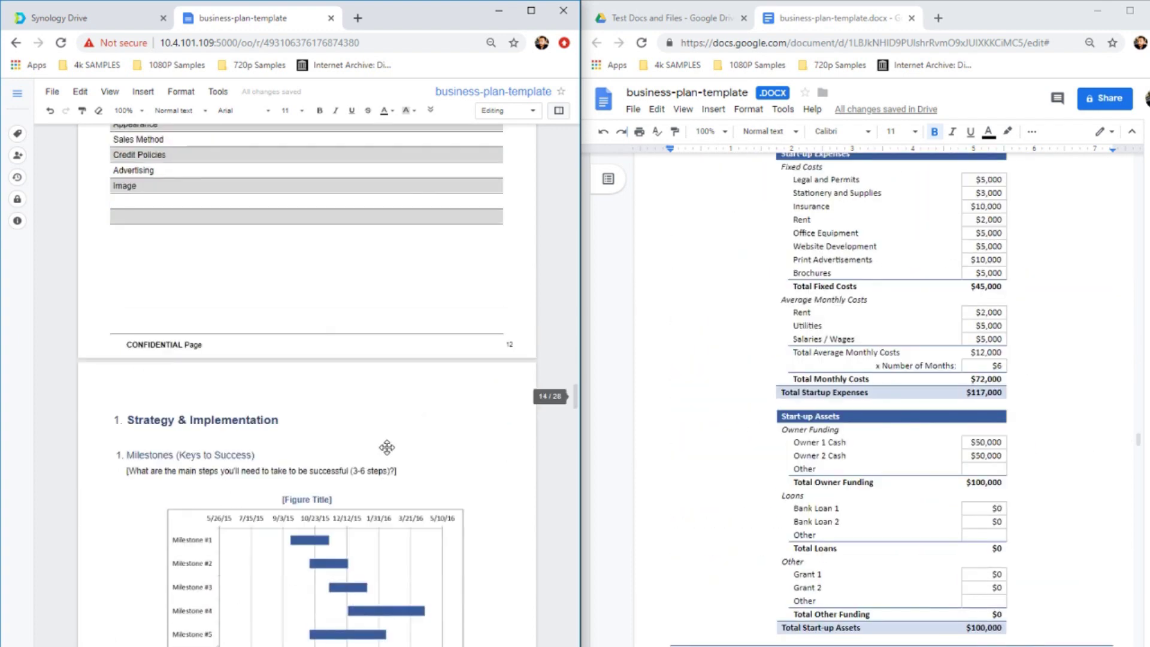
scroll(387, 448, "down", 15)
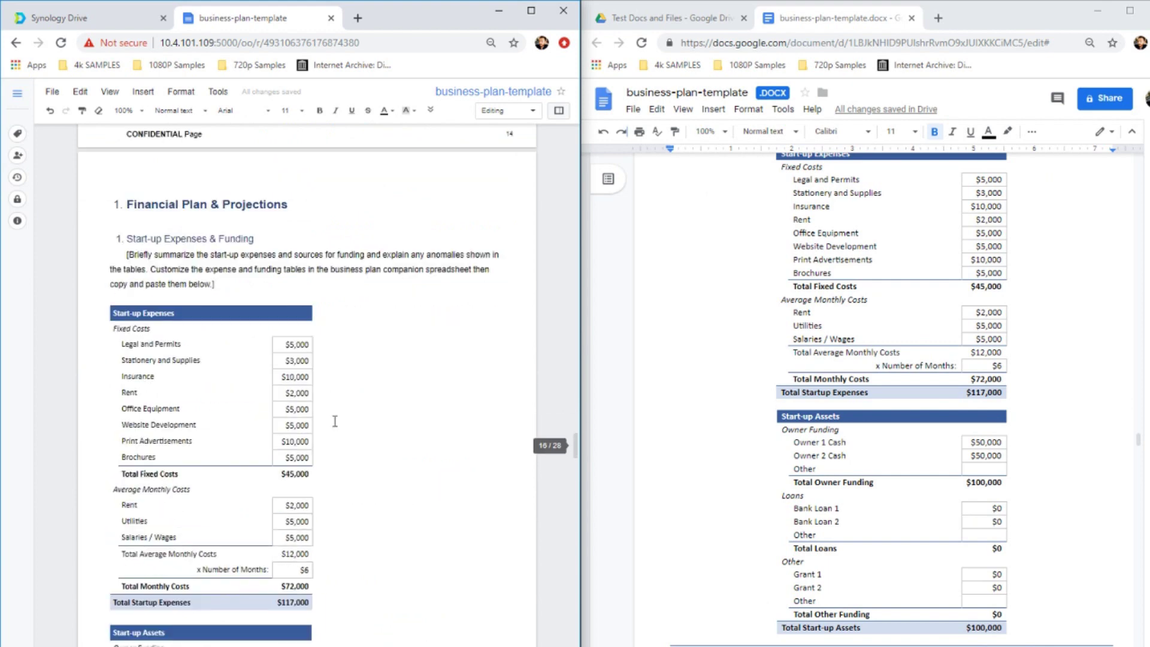
scroll(335, 421, "down", 10)
scroll(367, 475, "down", 5)
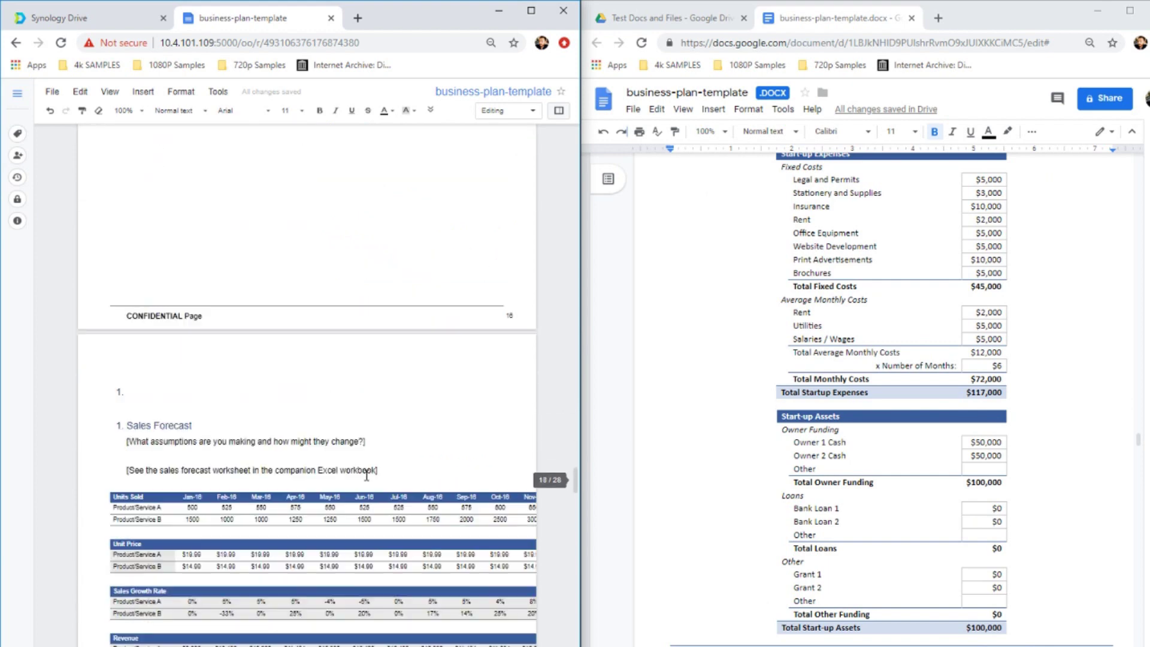
scroll(366, 475, "down", 3)
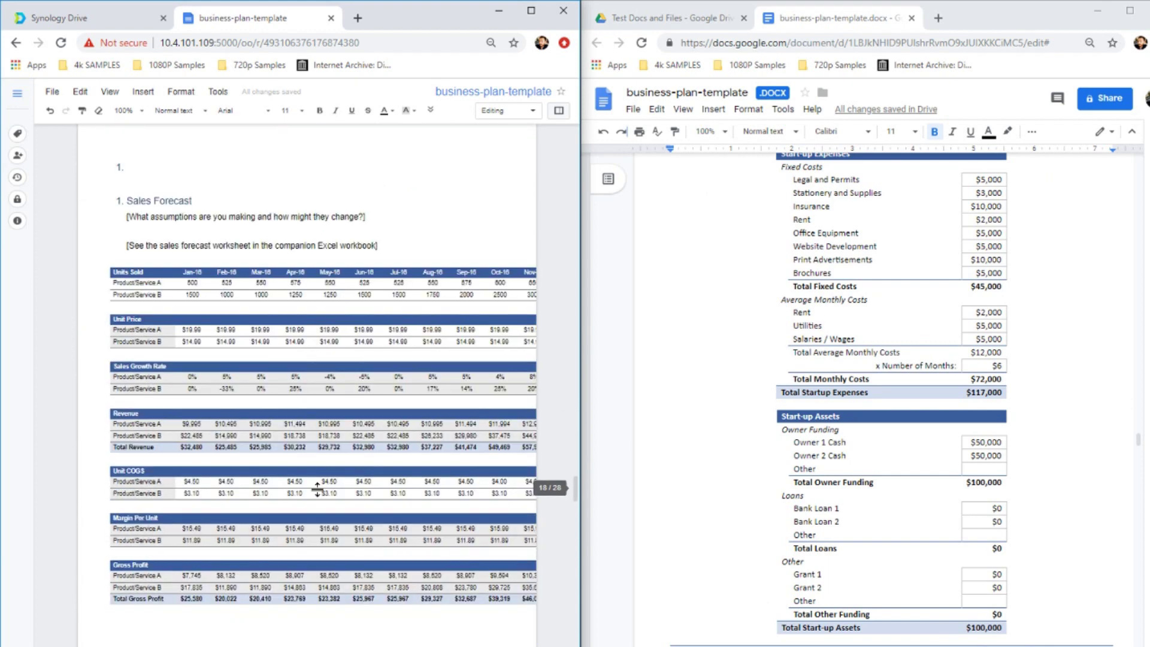
scroll(467, 438, "down", 1)
scroll(731, 441, "down", 6)
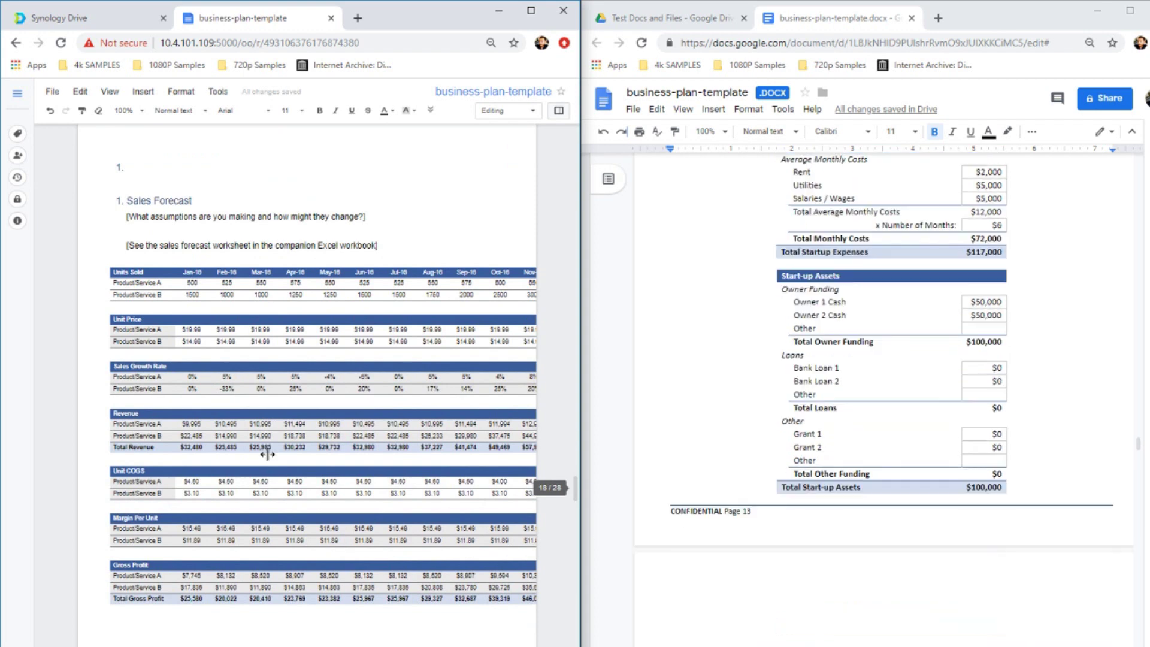
scroll(253, 521, "down", 2)
scroll(253, 521, "down", 7)
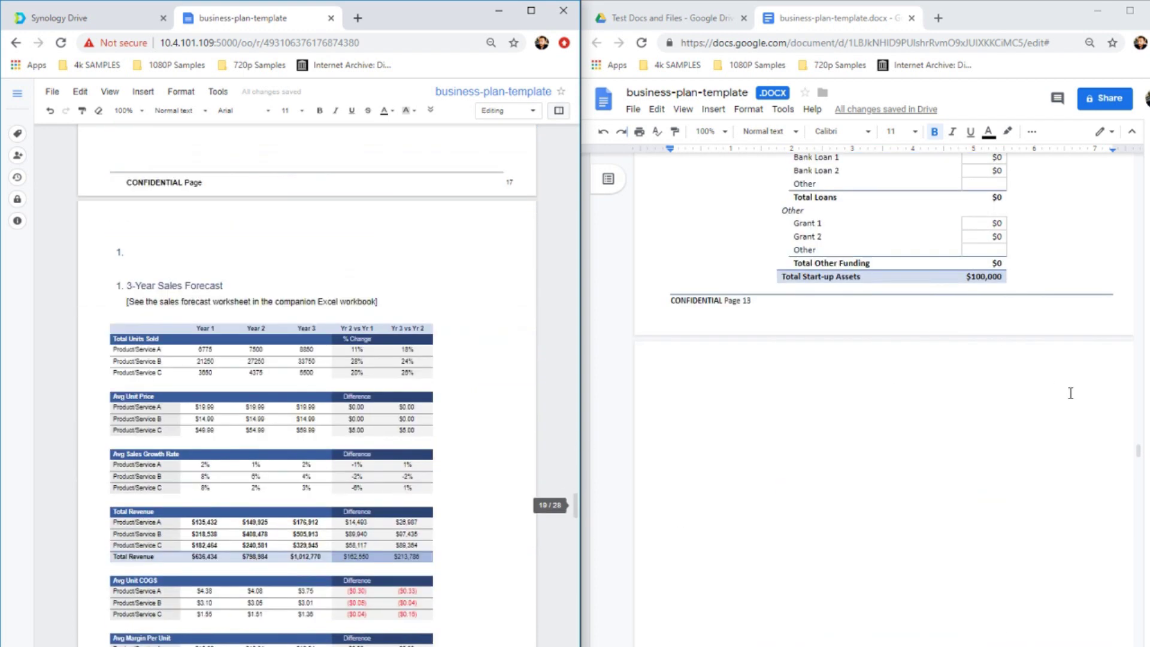
scroll(917, 539, "down", 5)
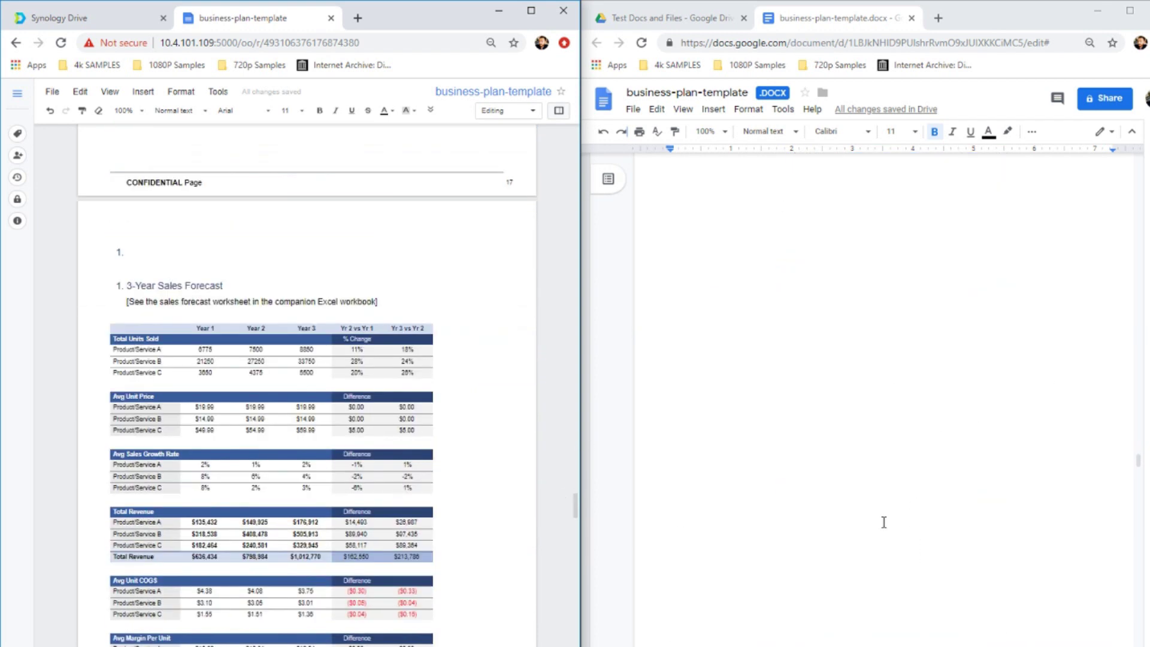
scroll(940, 531, "down", 7)
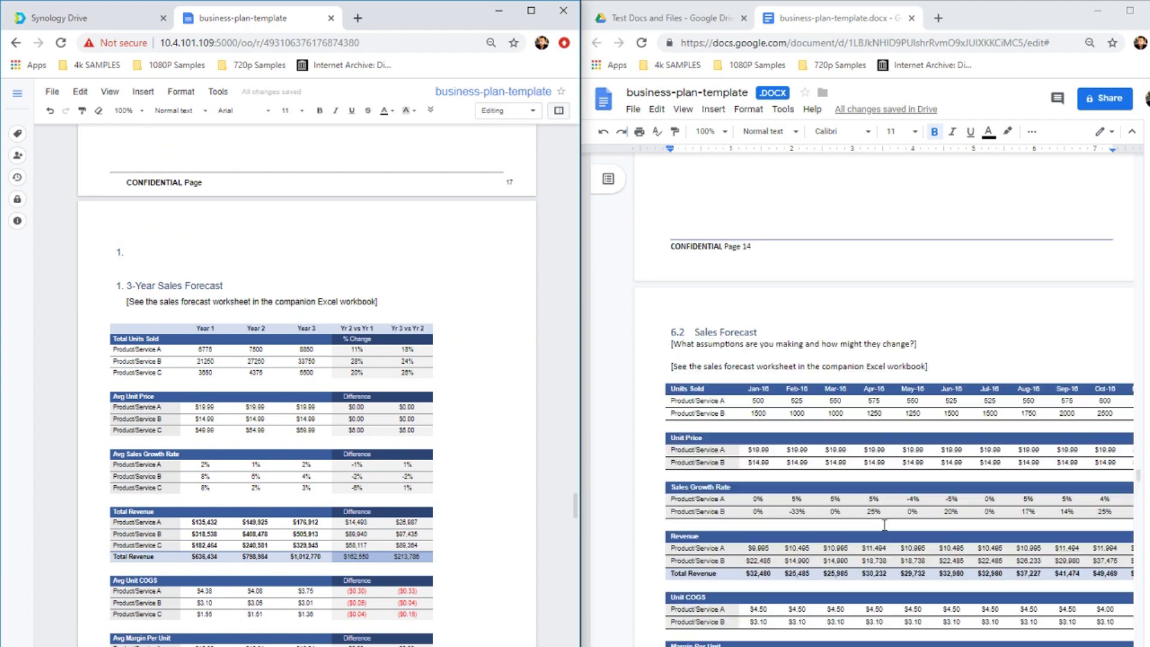
scroll(879, 528, "down", 15)
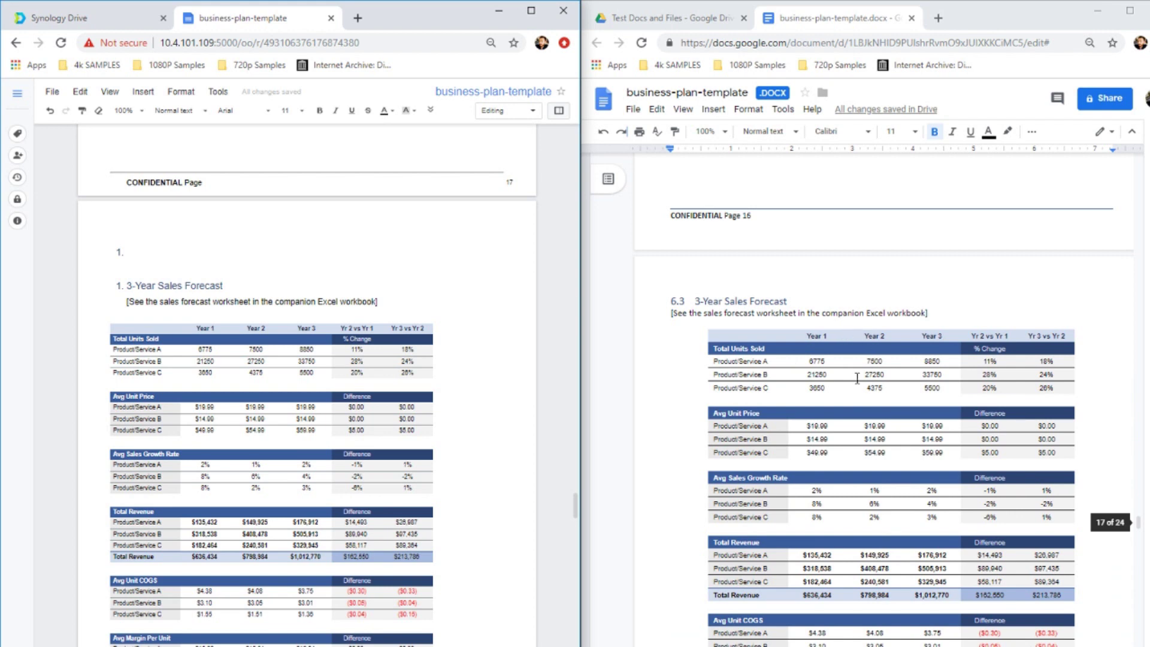
scroll(858, 379, "down", 20)
scroll(776, 476, "up", 4)
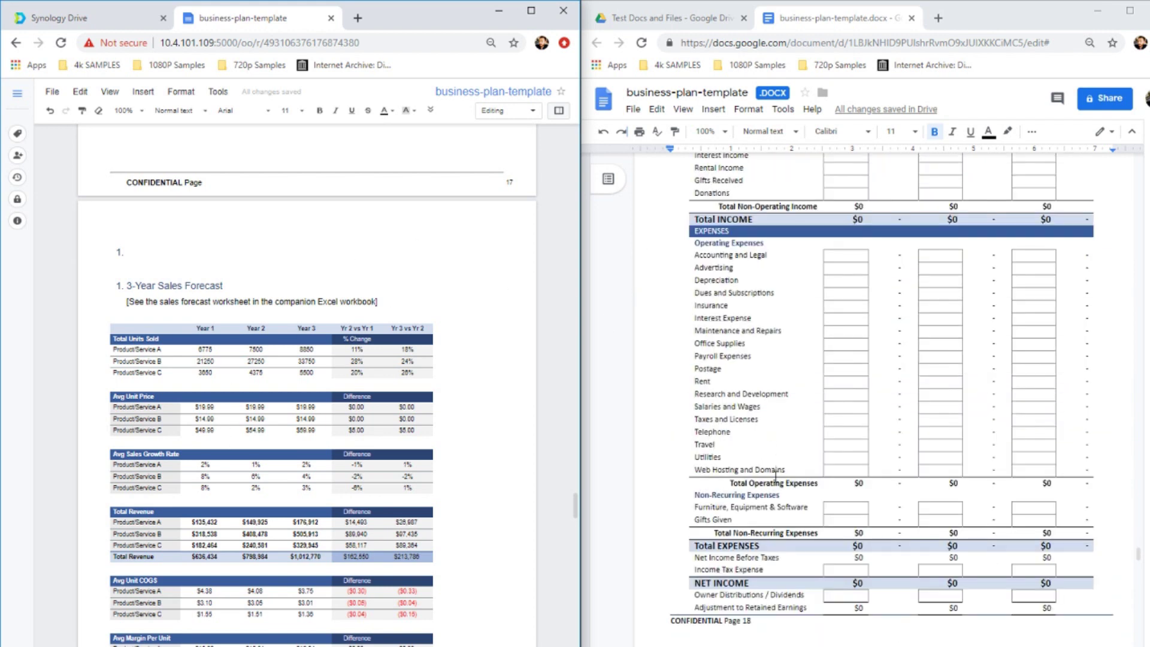
scroll(776, 476, "up", 7)
scroll(760, 468, "up", 2)
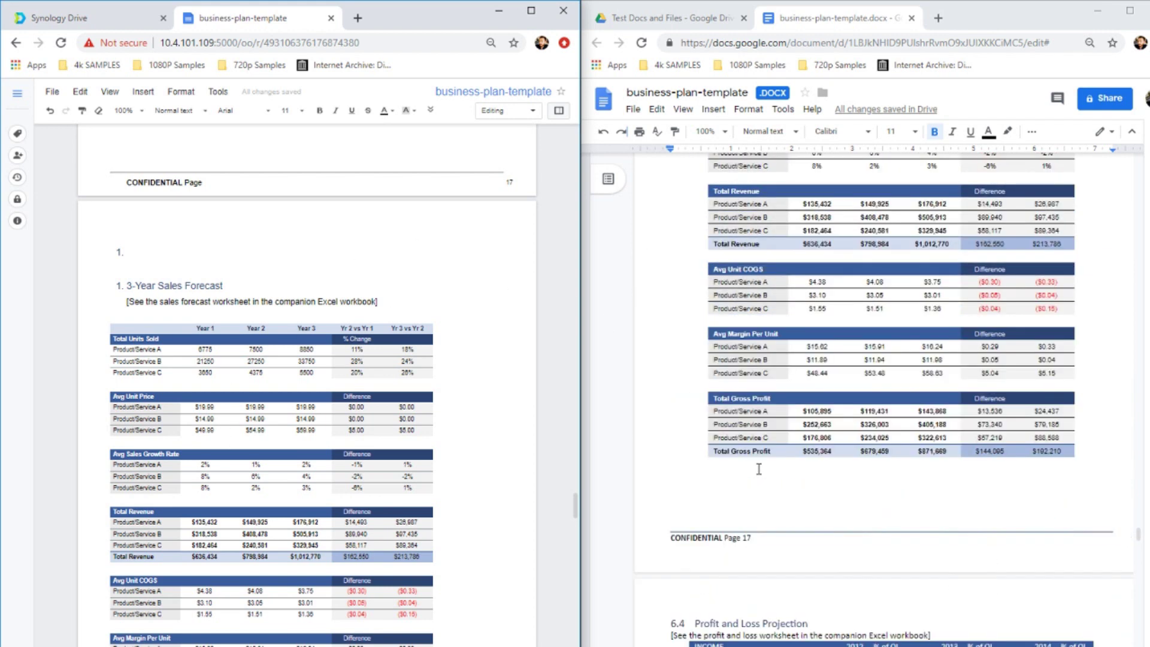
scroll(760, 469, "up", 2)
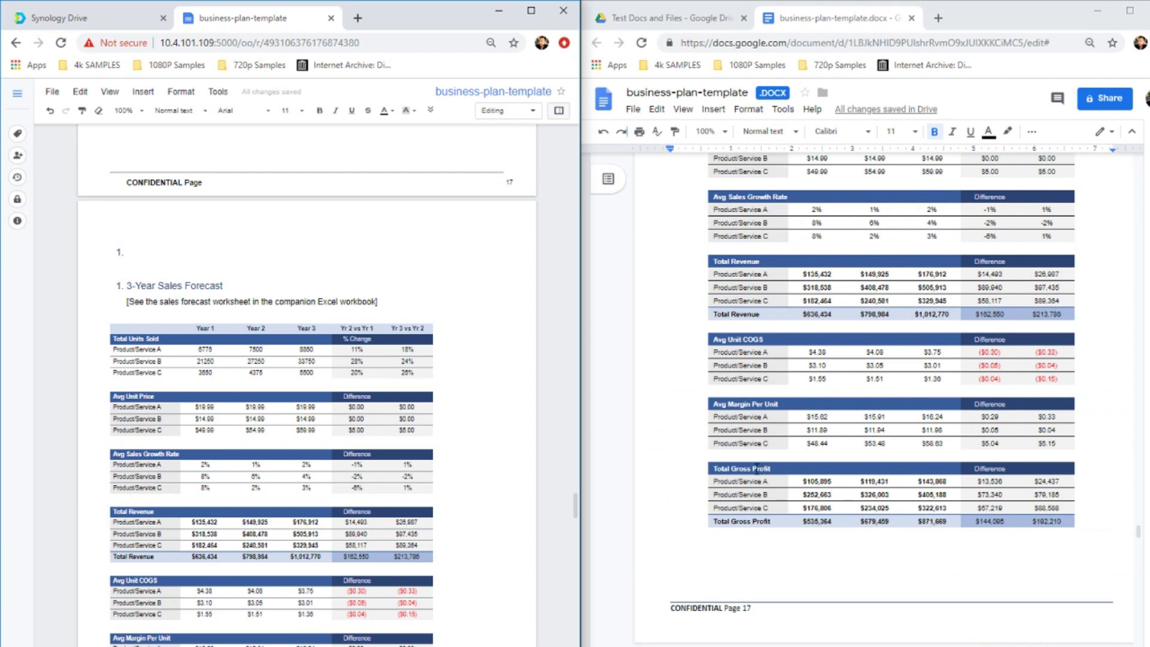
scroll(750, 505, "up", 6)
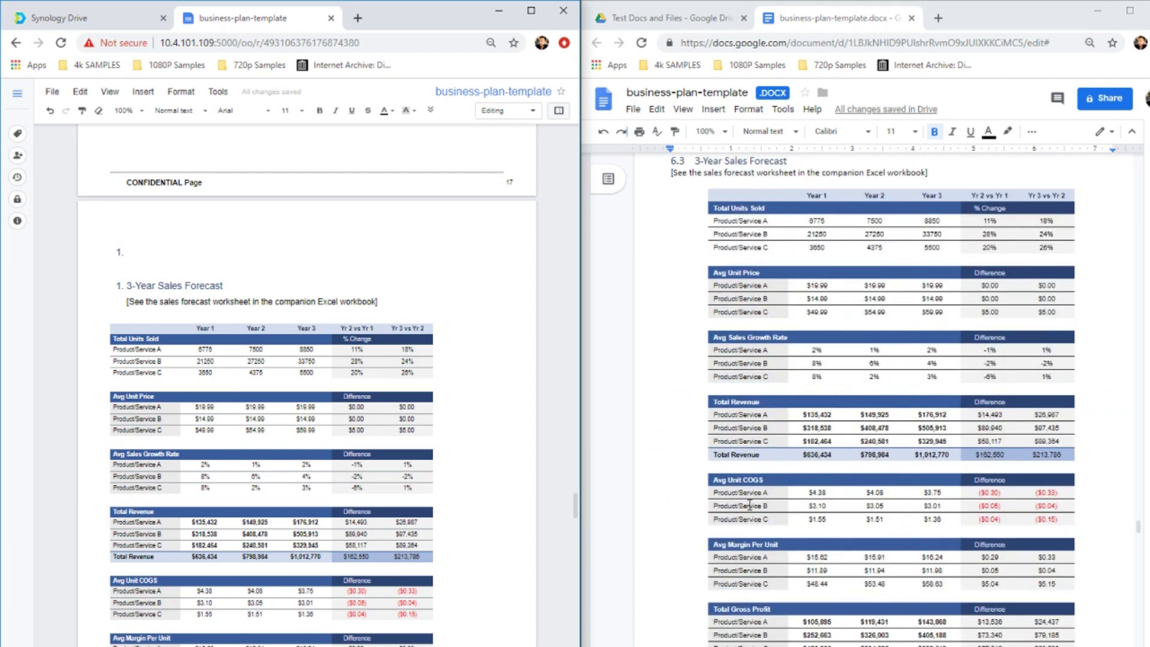
scroll(751, 505, "up", 10)
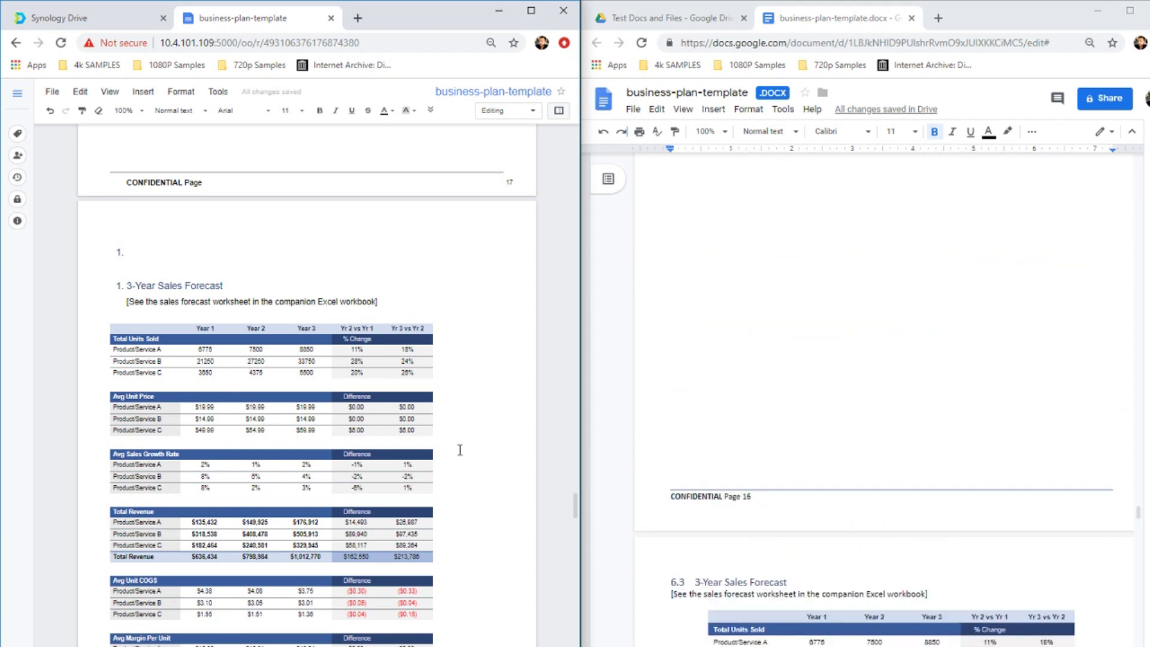
scroll(460, 449, "down", 1)
scroll(345, 448, "up", 1)
scroll(814, 441, "down", 6)
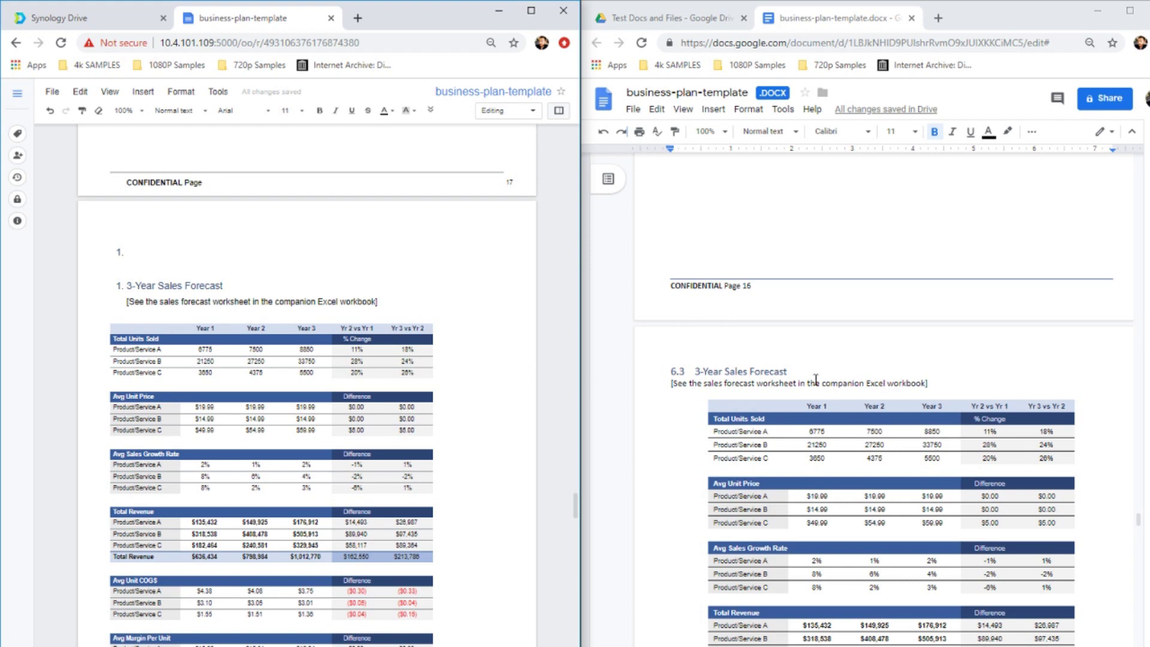
scroll(816, 376, "down", 5)
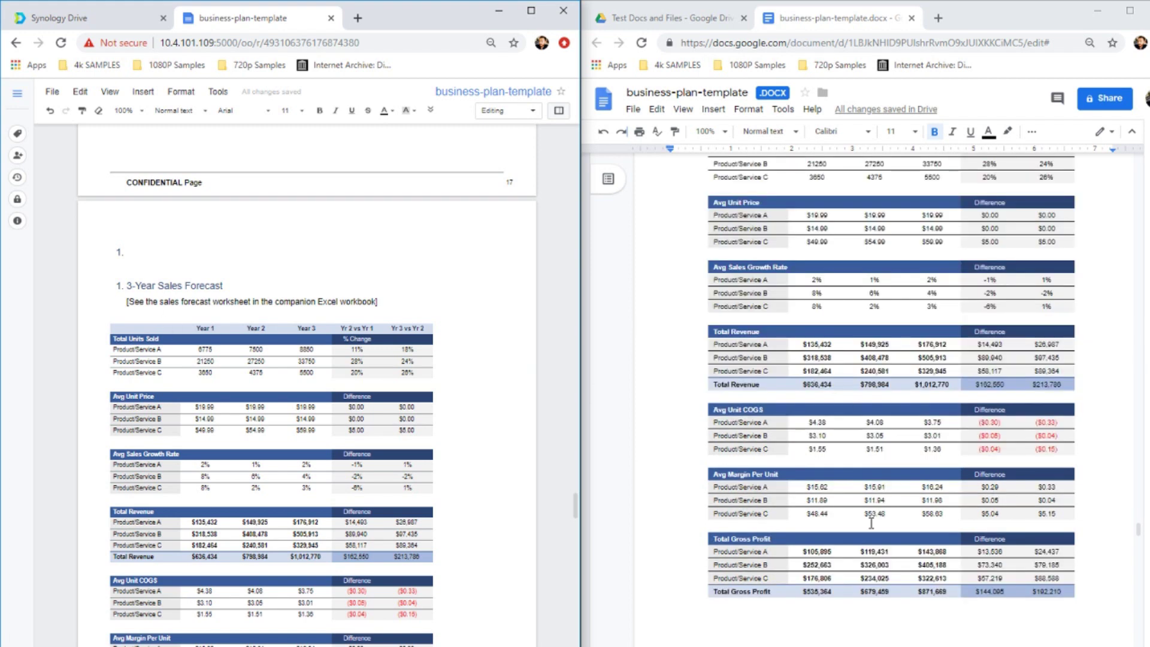
left_click(936, 132)
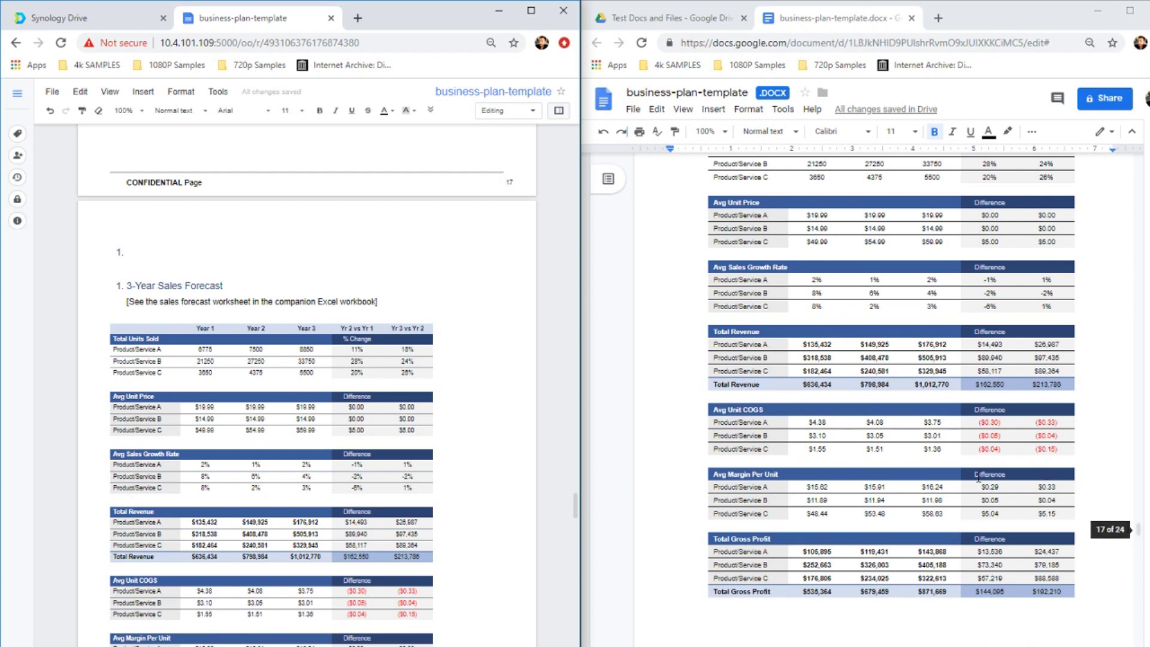
scroll(351, 419, "down", 7)
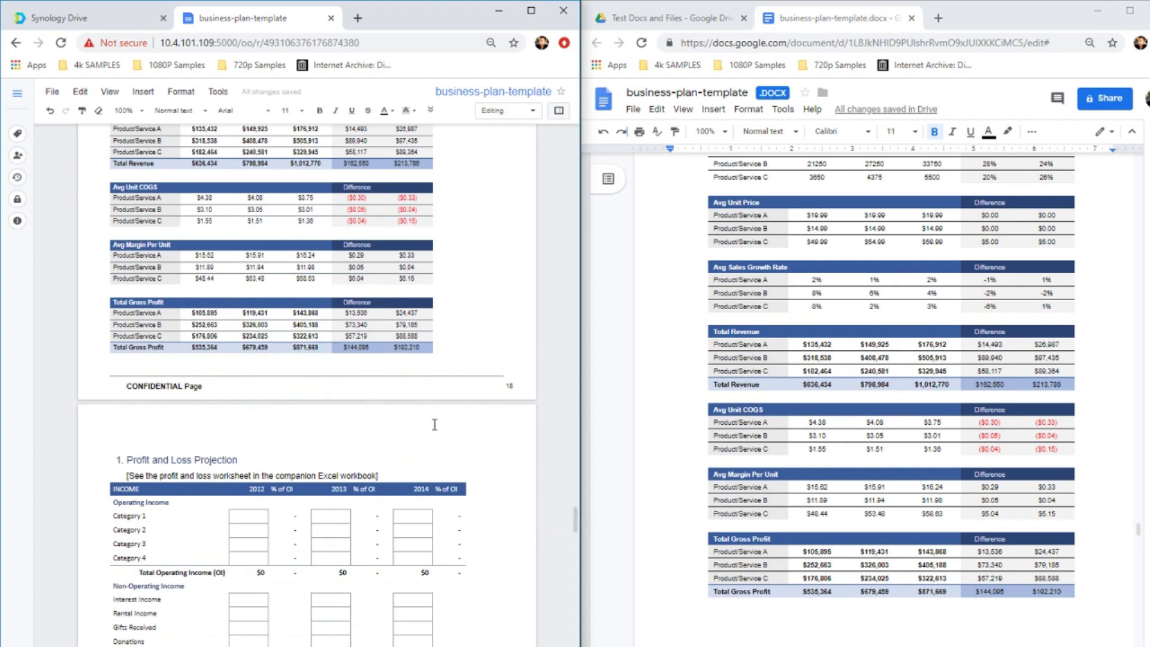
scroll(250, 423, "up", 7)
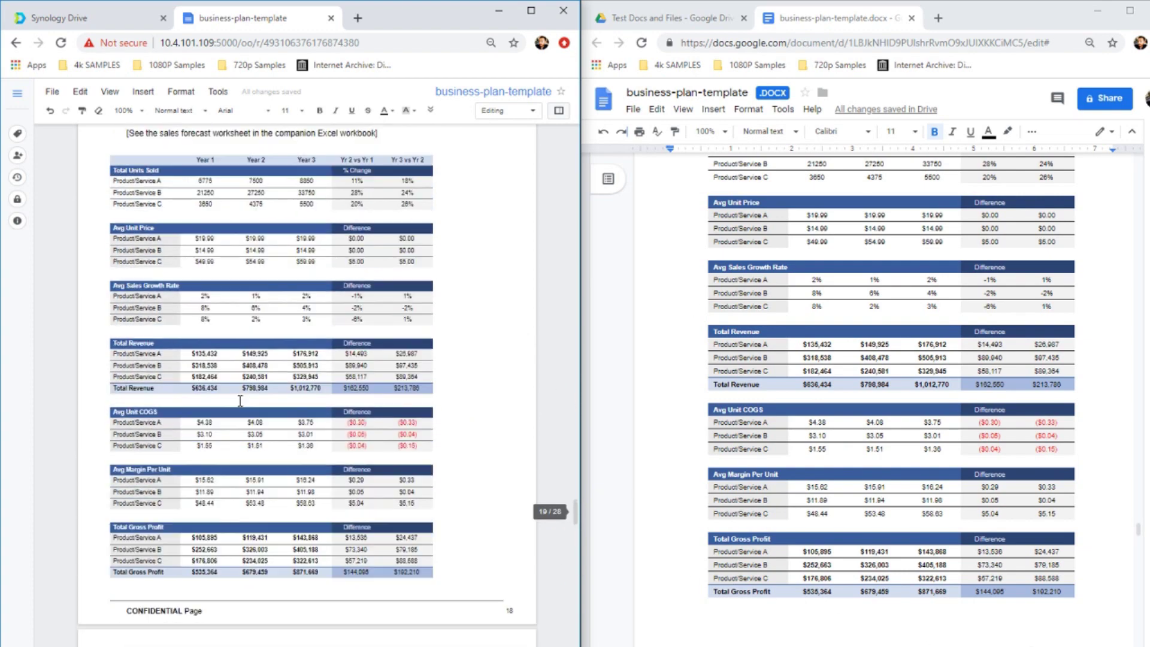
scroll(240, 400, "down", 12)
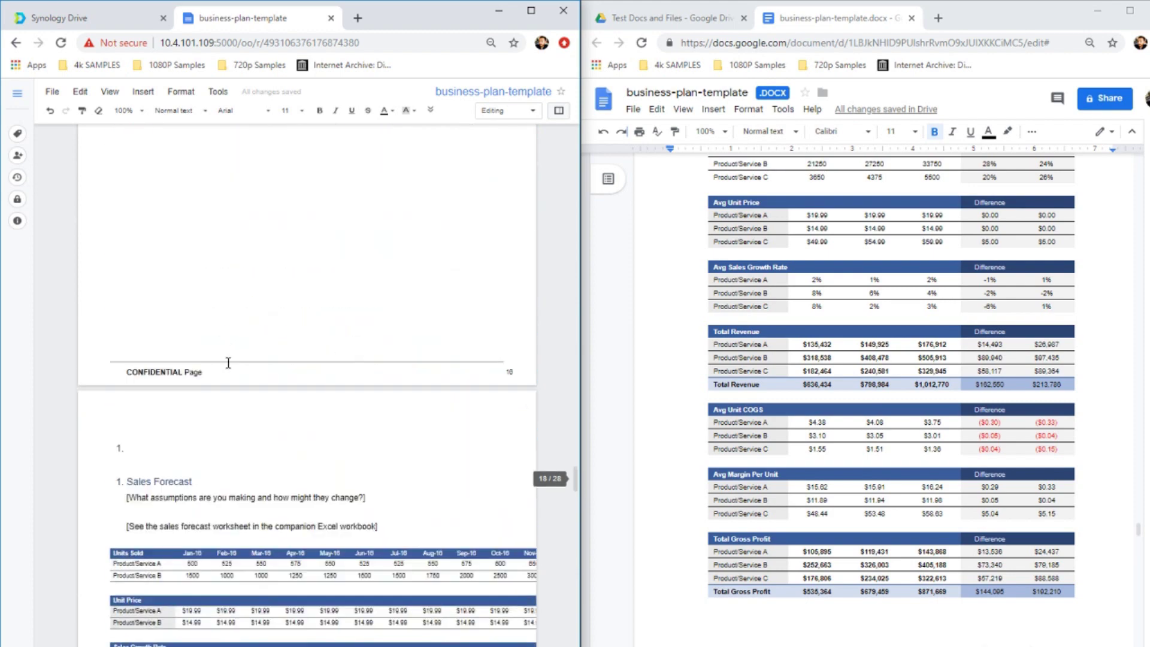
Add a 'Hello my name is' line below the assumptions question in Synology Office.
left_click(382, 498)
key("Return")
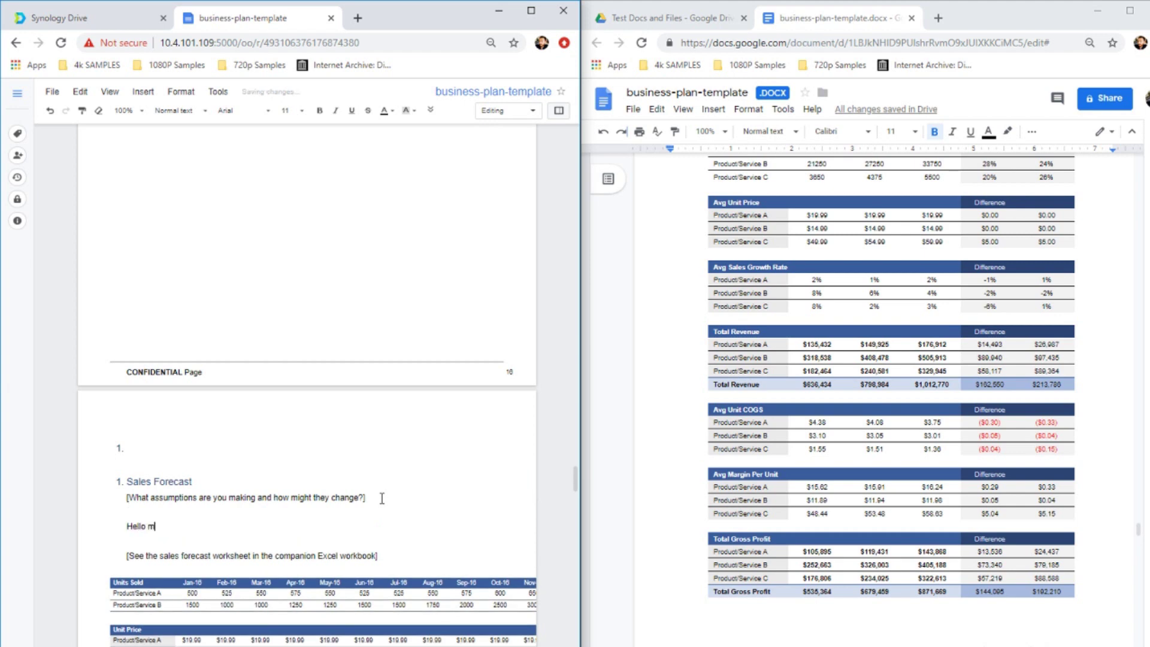
type("Hello my name is Robbie")
scroll(764, 498, "up", 7)
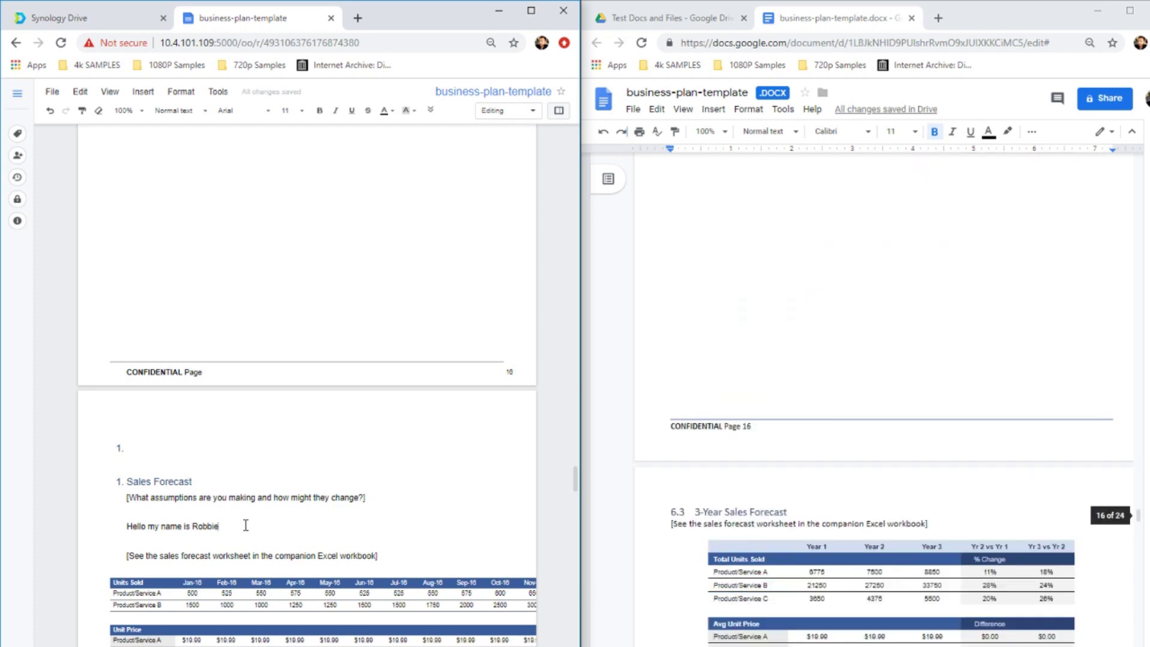
Add a 'Hello my name is' line with the user's name below the sales forecast note in Google Docs.
left_click(999, 520)
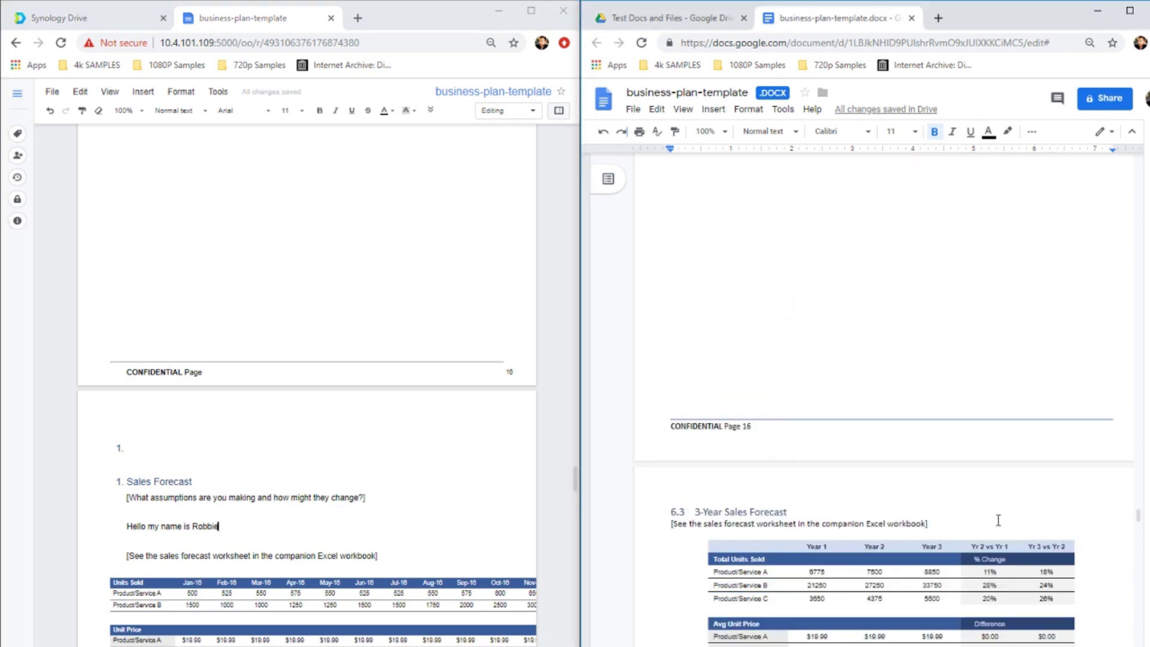
left_click(998, 520)
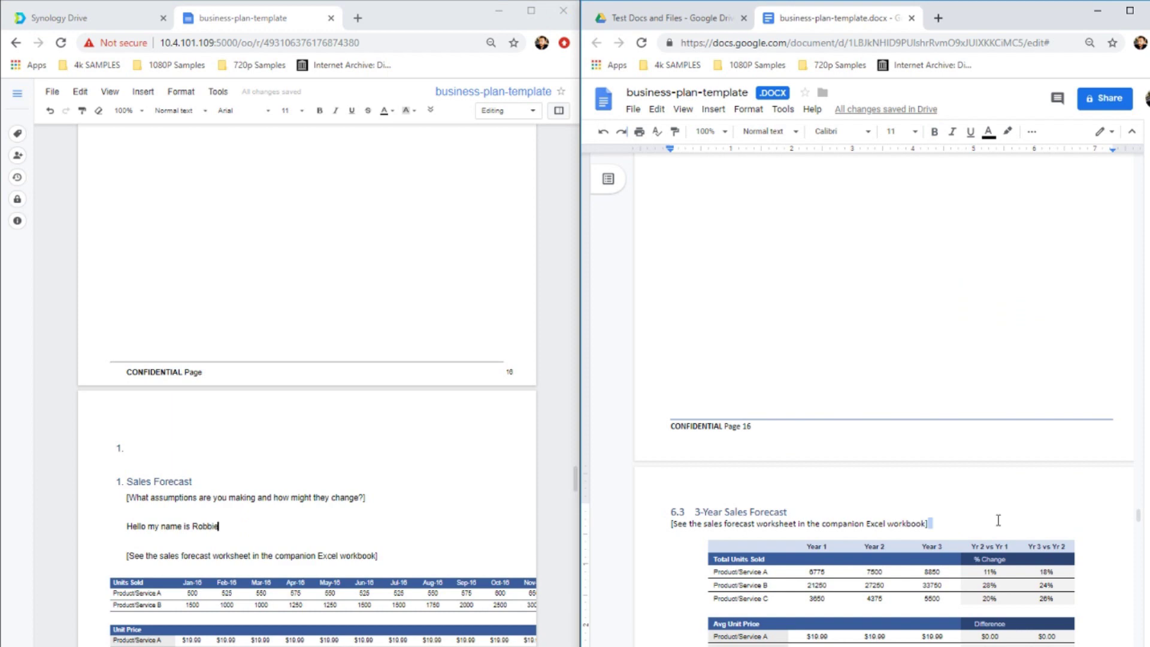
key("Return")
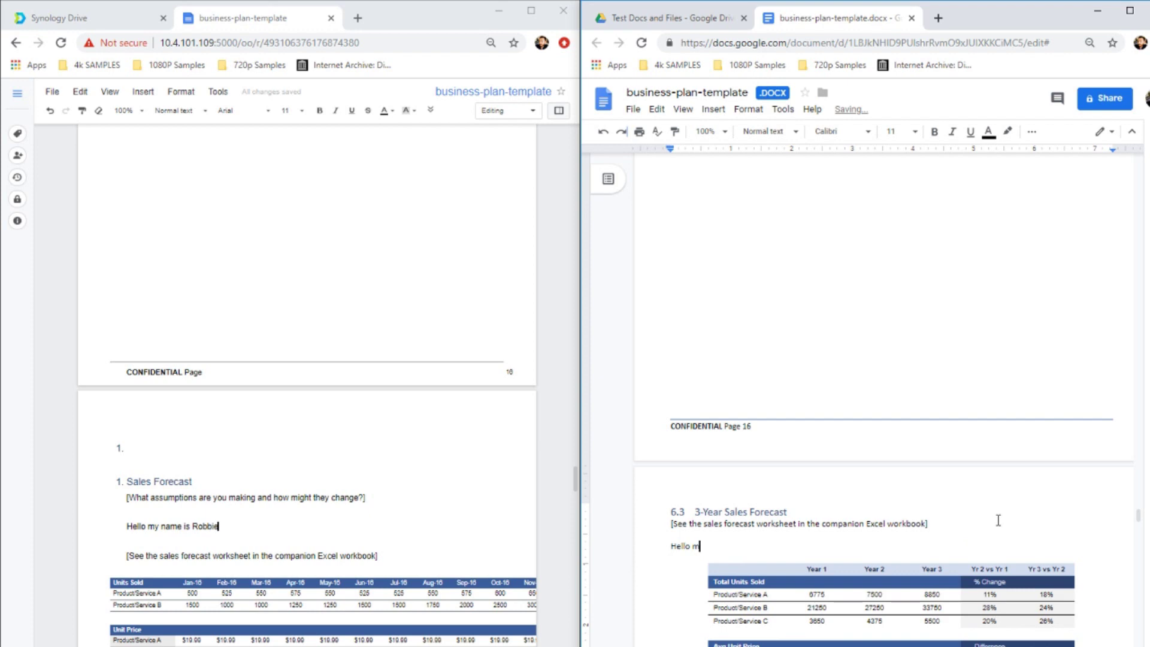
type("Hello my name is ro")
key("BackSpace")
key("BackSpace")
type("e")
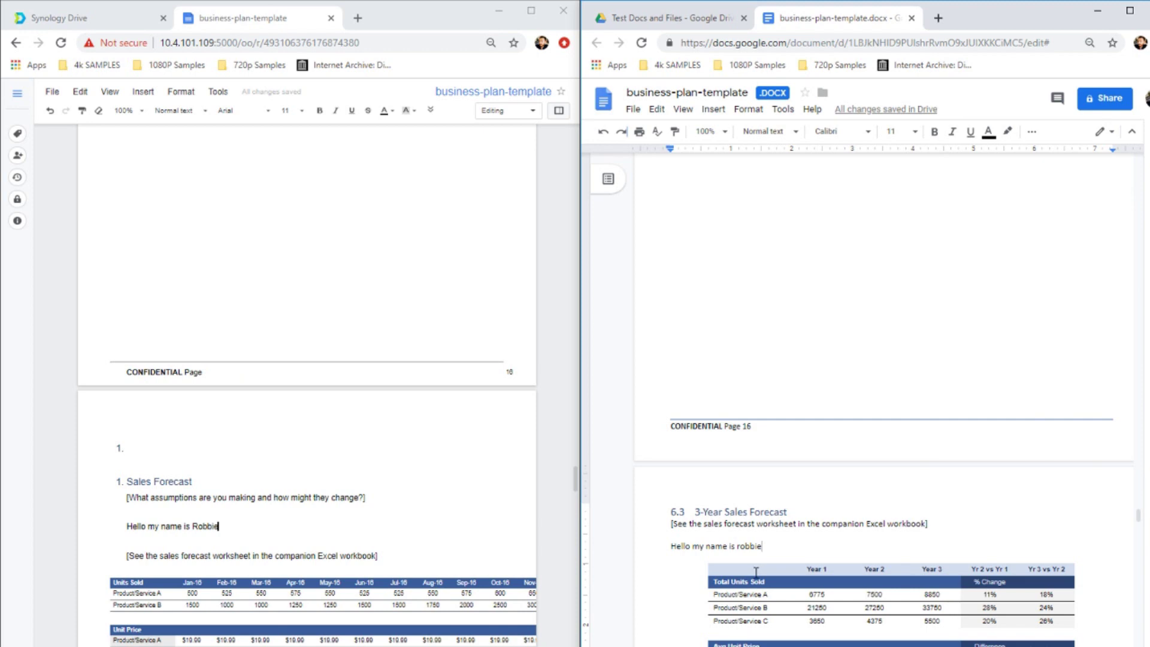
left_click(365, 534)
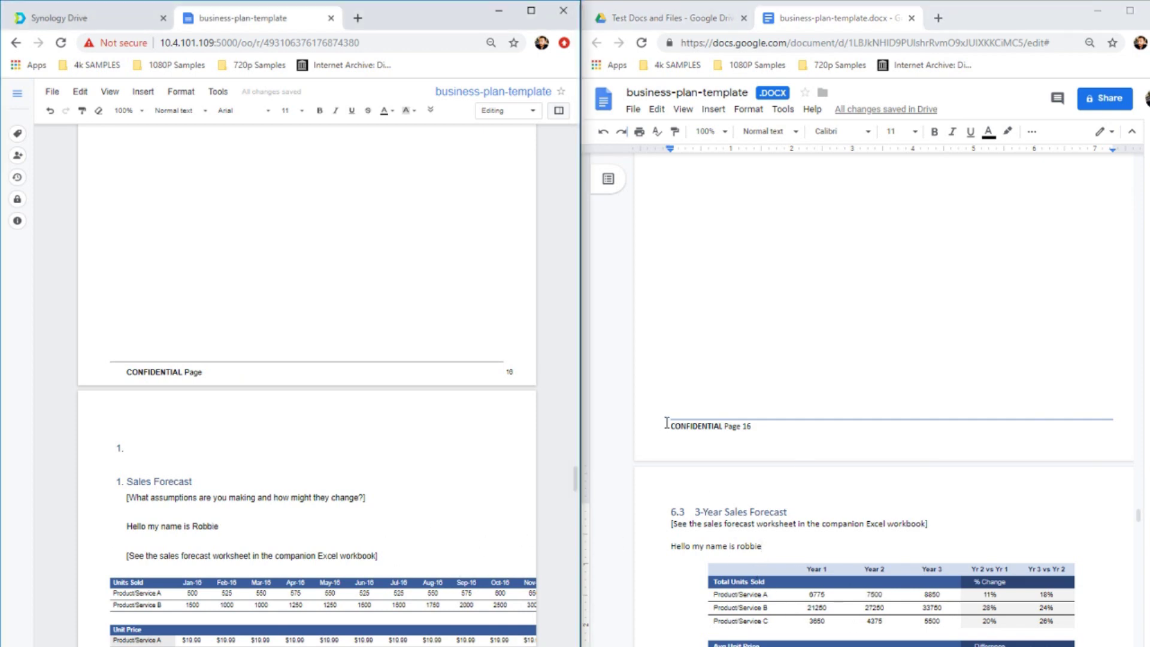
scroll(650, 488, "up", 15)
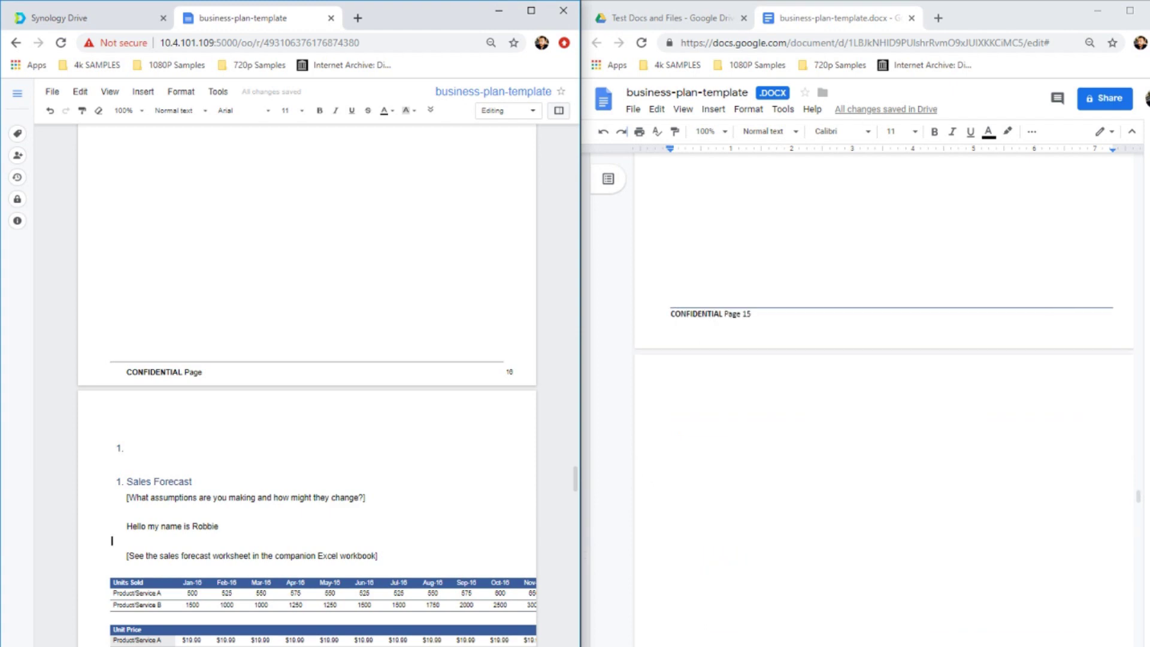
Close the business plan in Google Docs and Synology Office, returning Google Drive to its folder list.
left_click(746, 43)
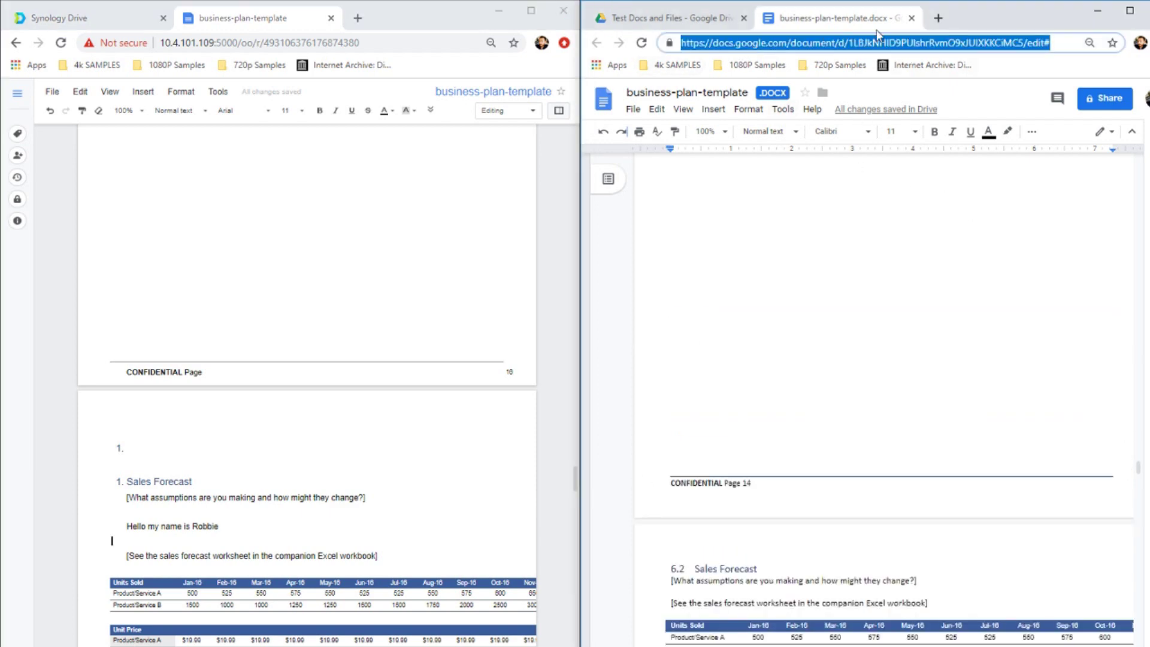
left_click(262, 43)
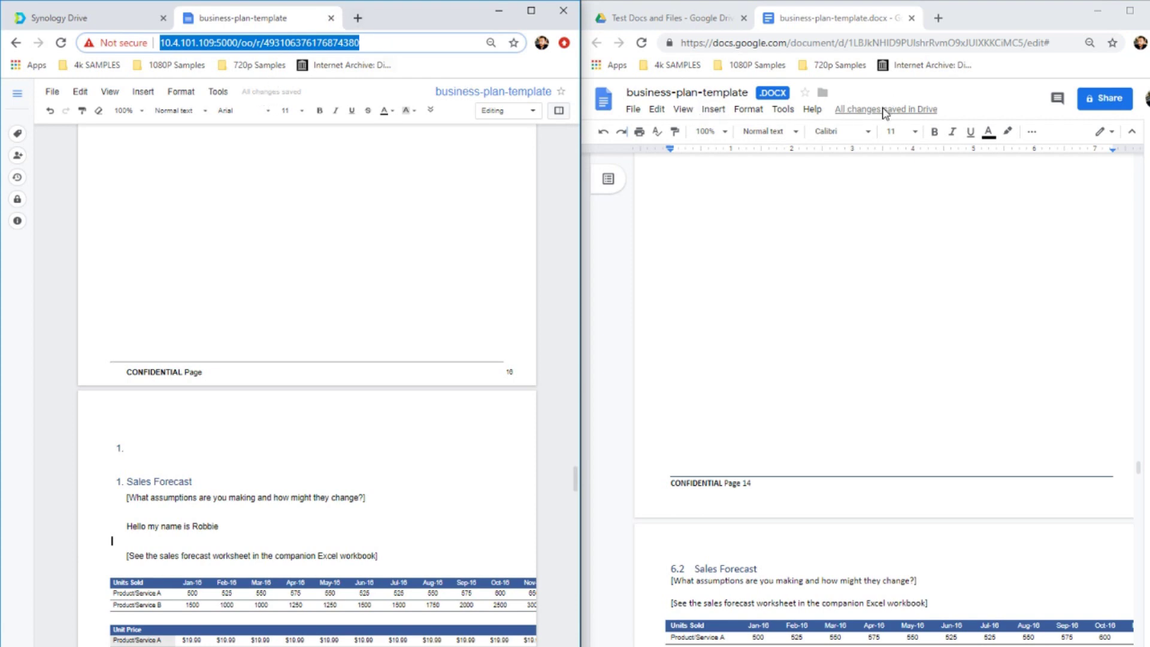
left_click(921, 42)
key("ctrl+w")
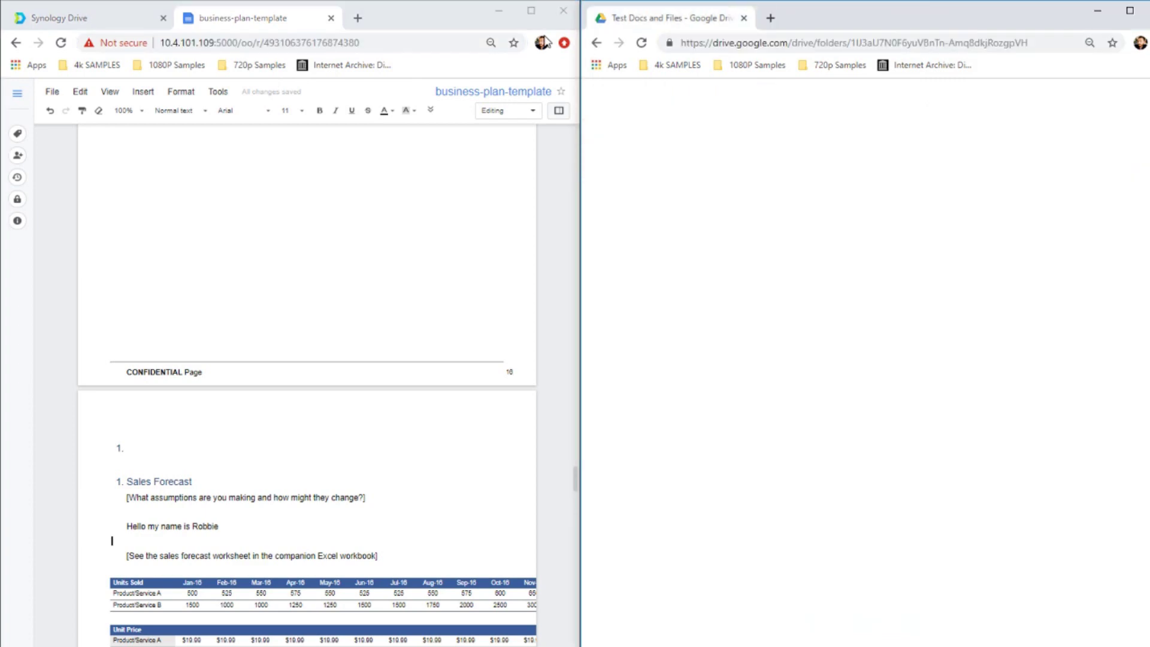
left_click(334, 22)
left_click(333, 20)
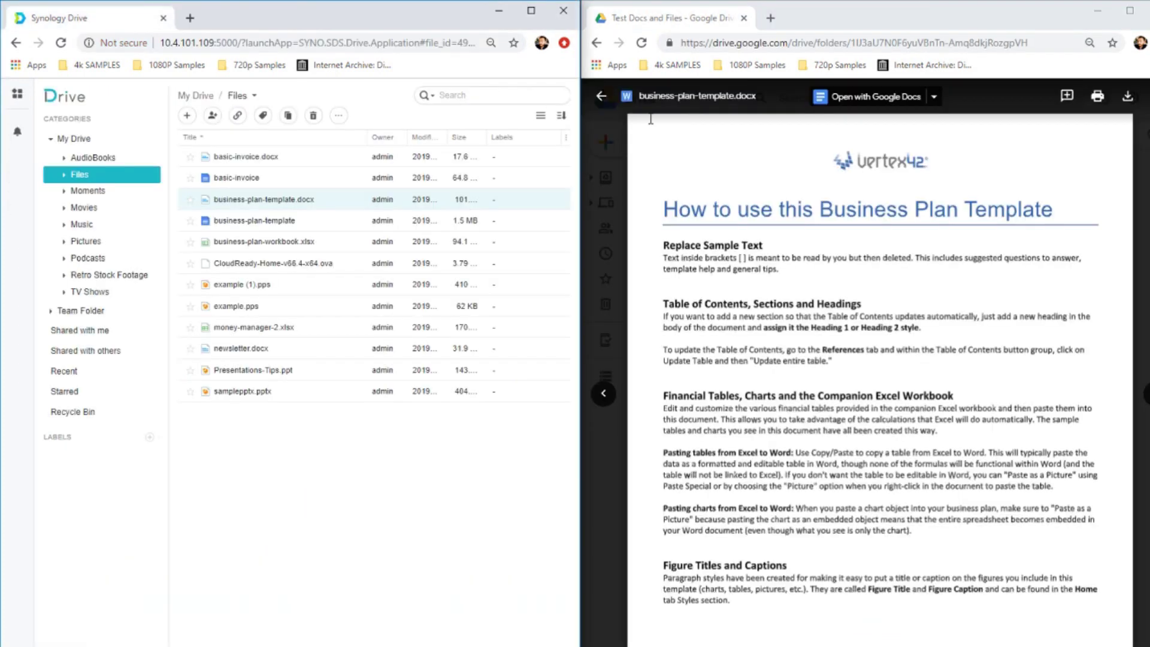
left_click(598, 97)
left_click(599, 98)
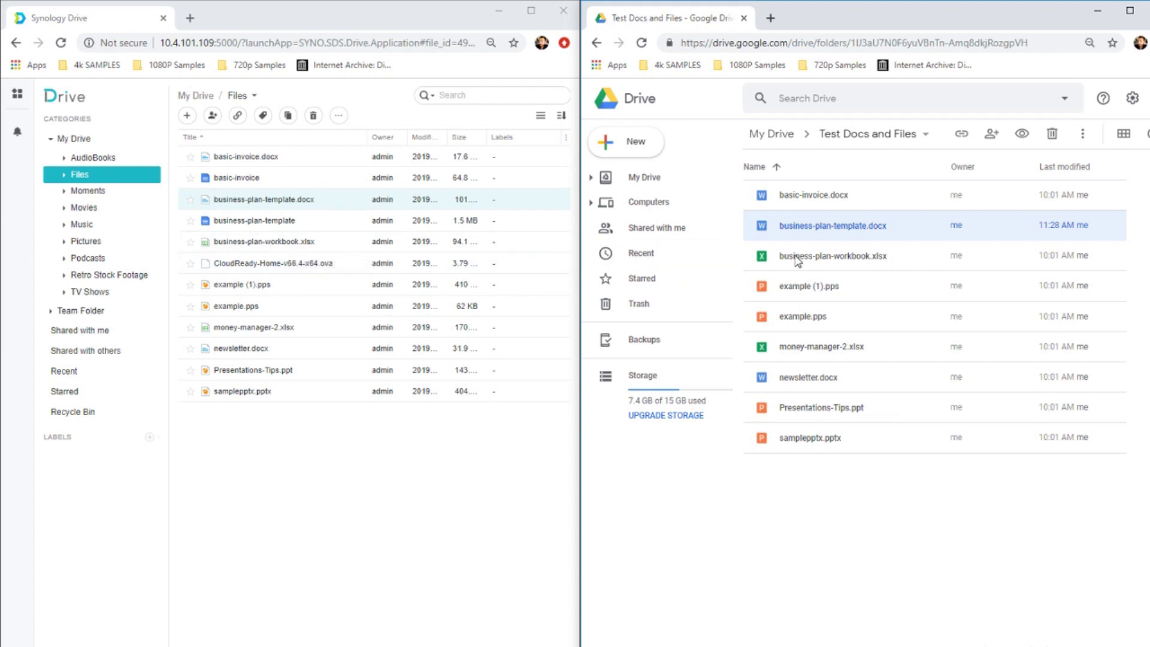
Open business-plan-workbook.xlsx in Synology Office and Google Sheets, dismissing the welcome message.
double_click(259, 243)
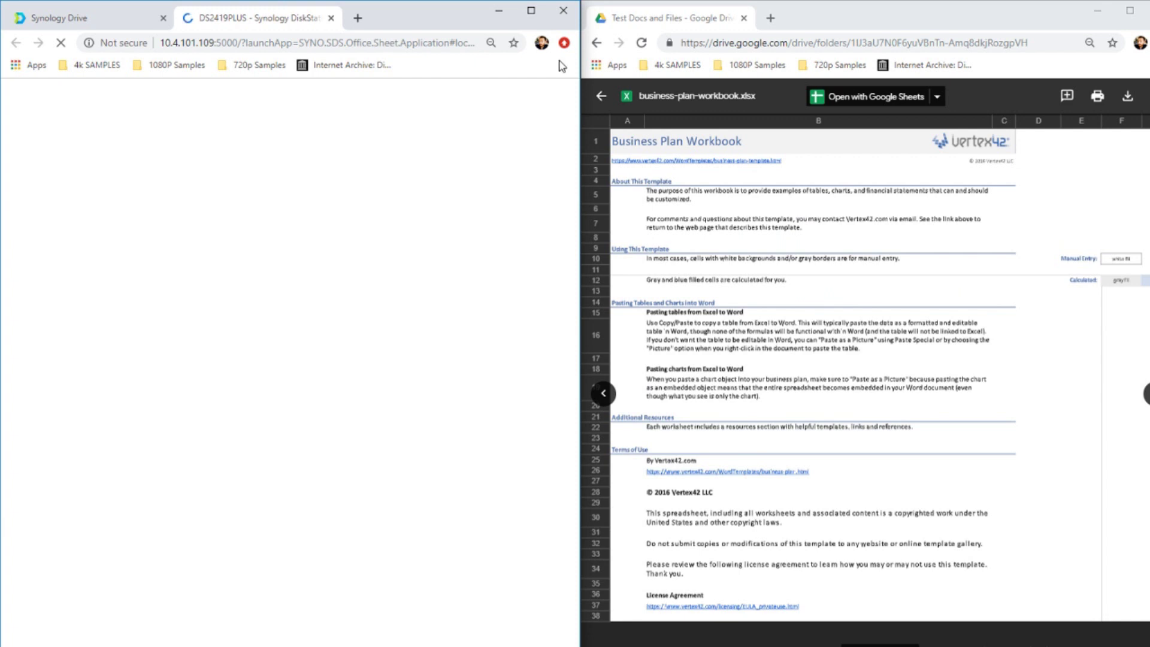
left_click(902, 105)
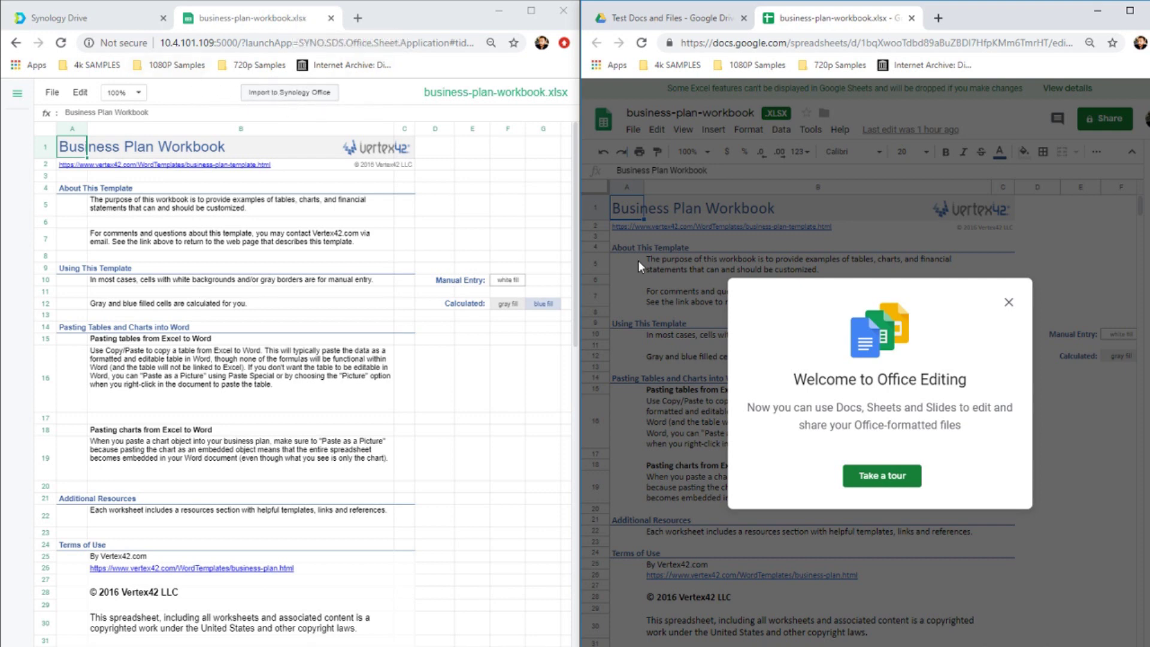
left_click(1009, 302)
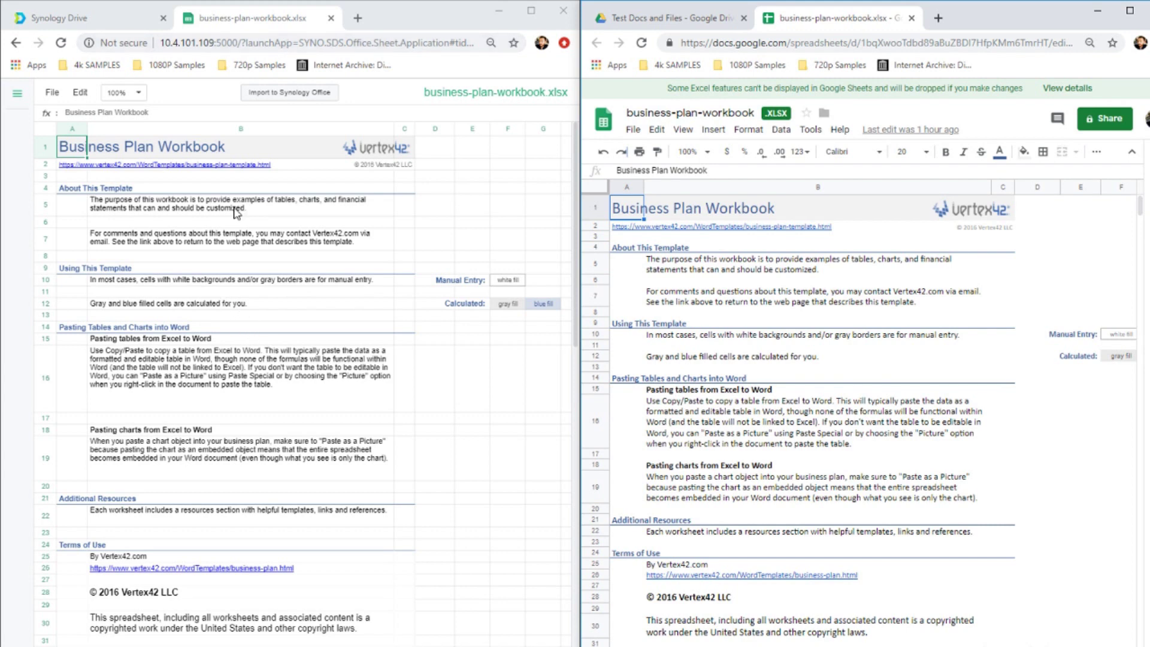
scroll(156, 533, "down", 1)
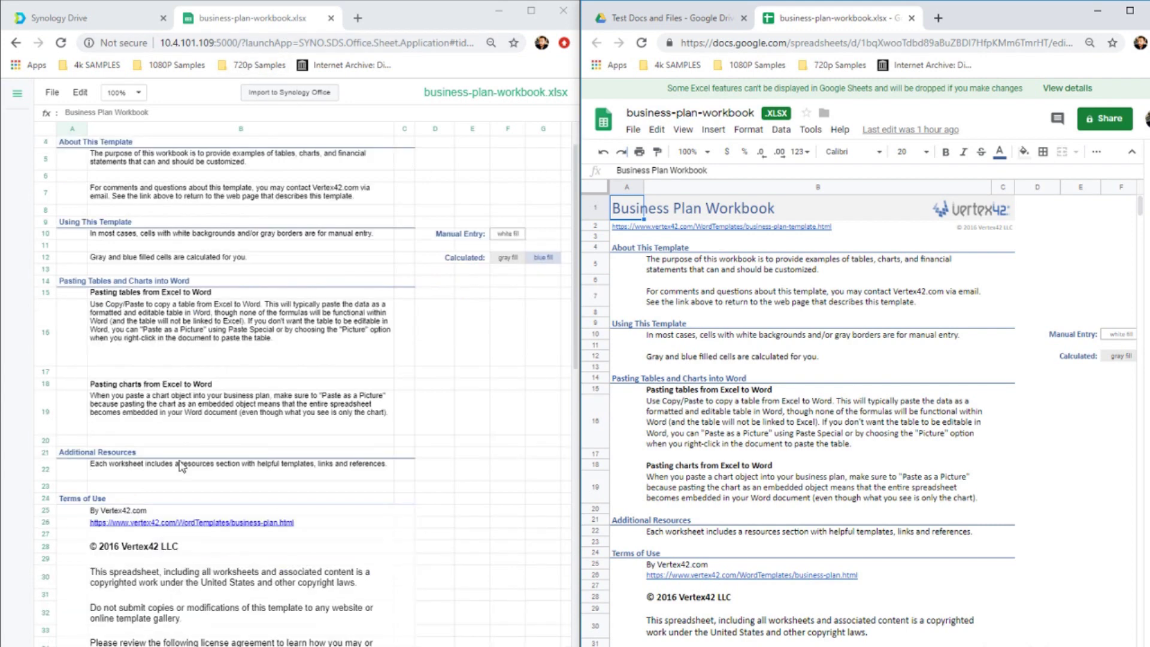
scroll(180, 470, "up", 1)
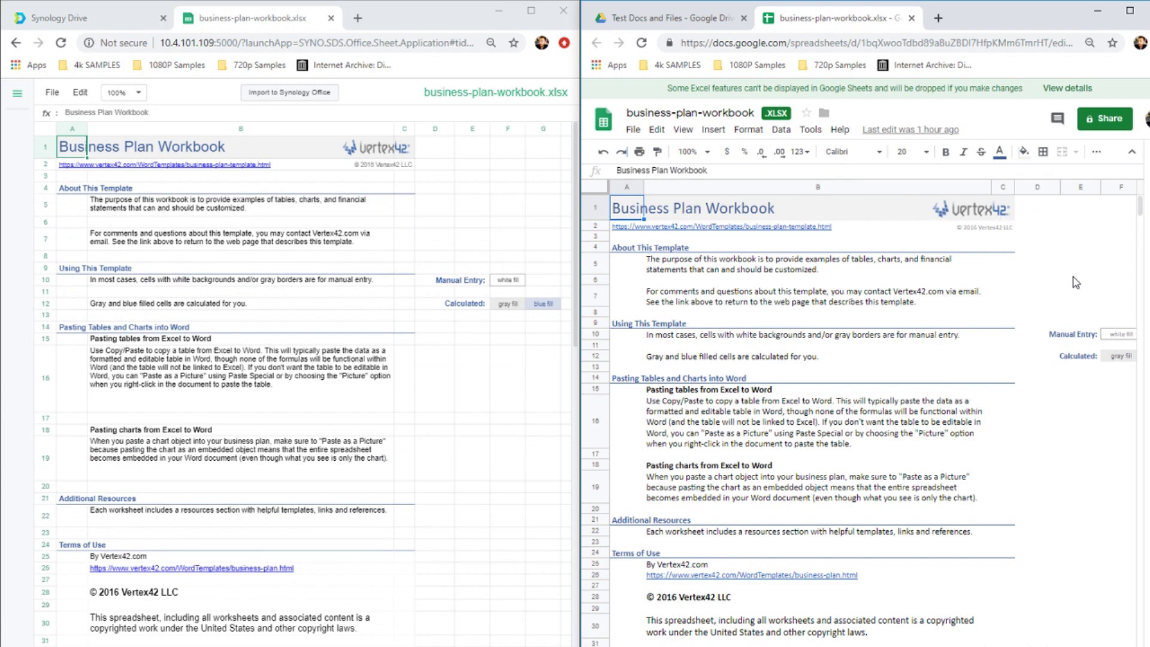
scroll(826, 430, "down", 3)
scroll(827, 430, "down", 4)
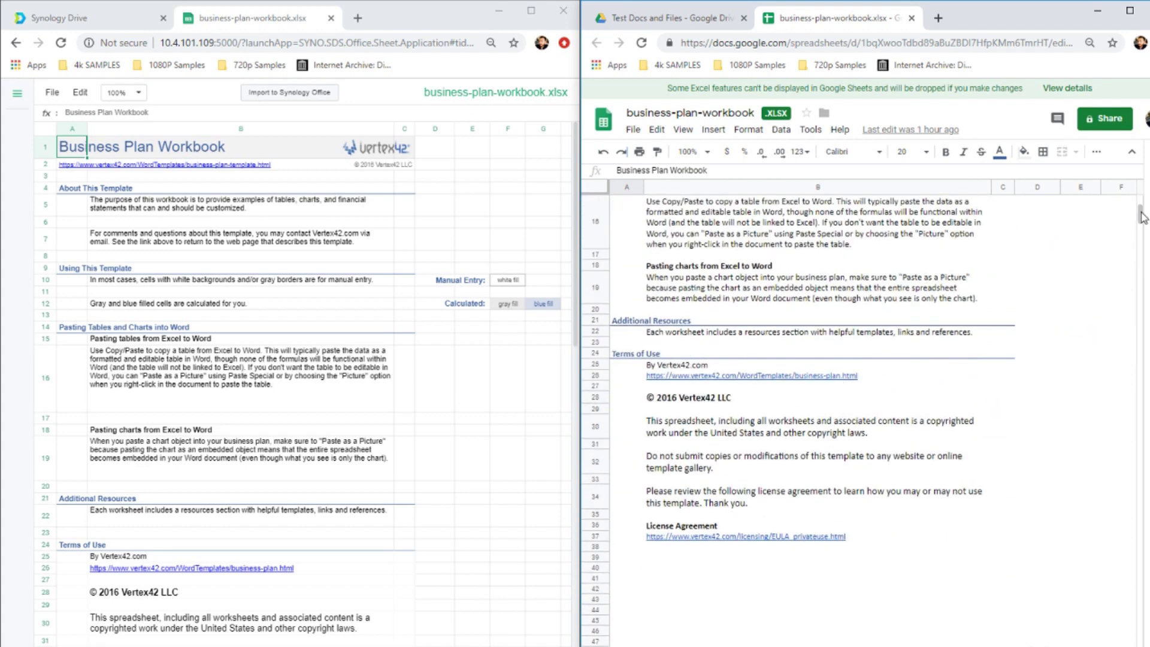
left_click_drag(1140, 219, 1141, 162)
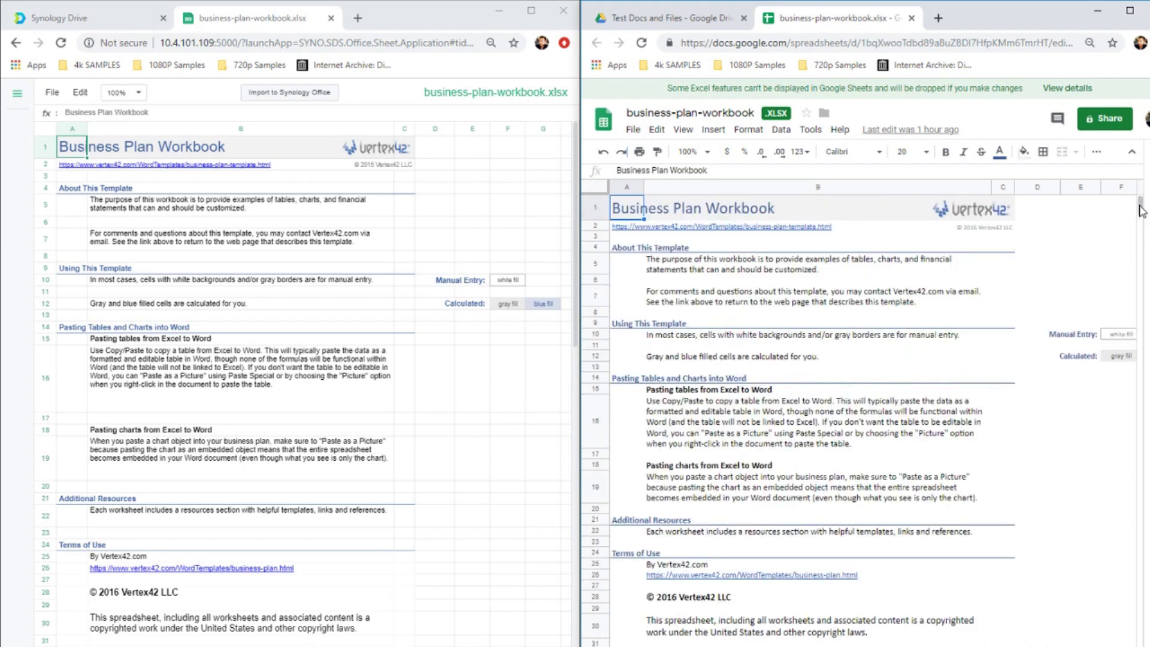
scroll(1142, 211, "down", 15)
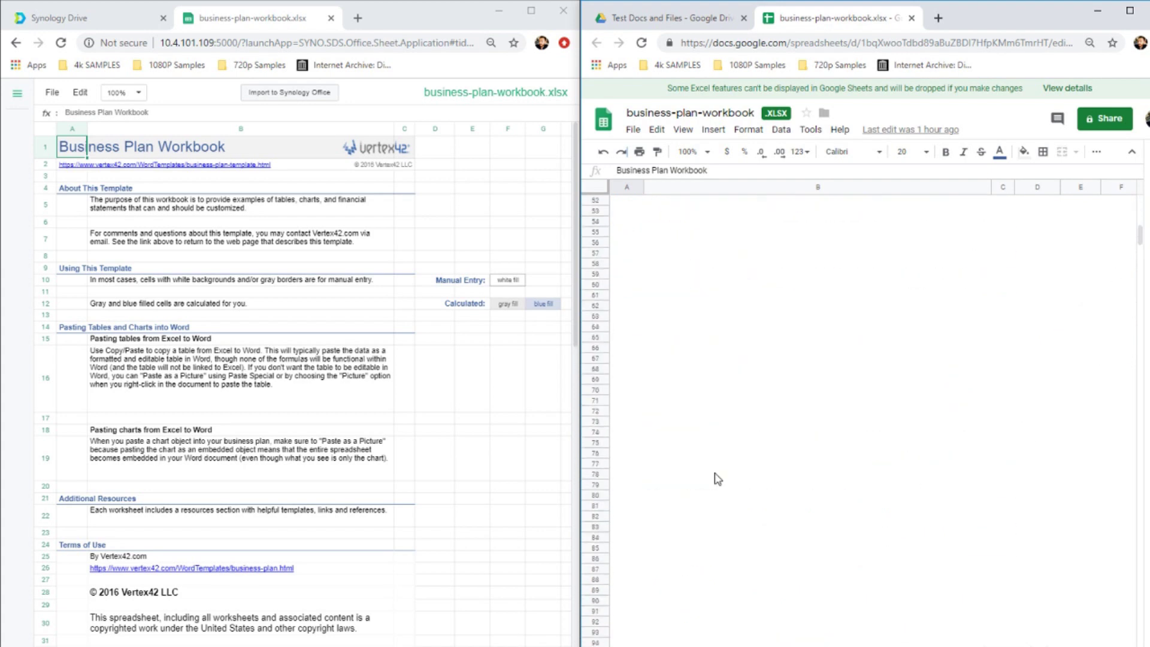
scroll(903, 500, "down", 15)
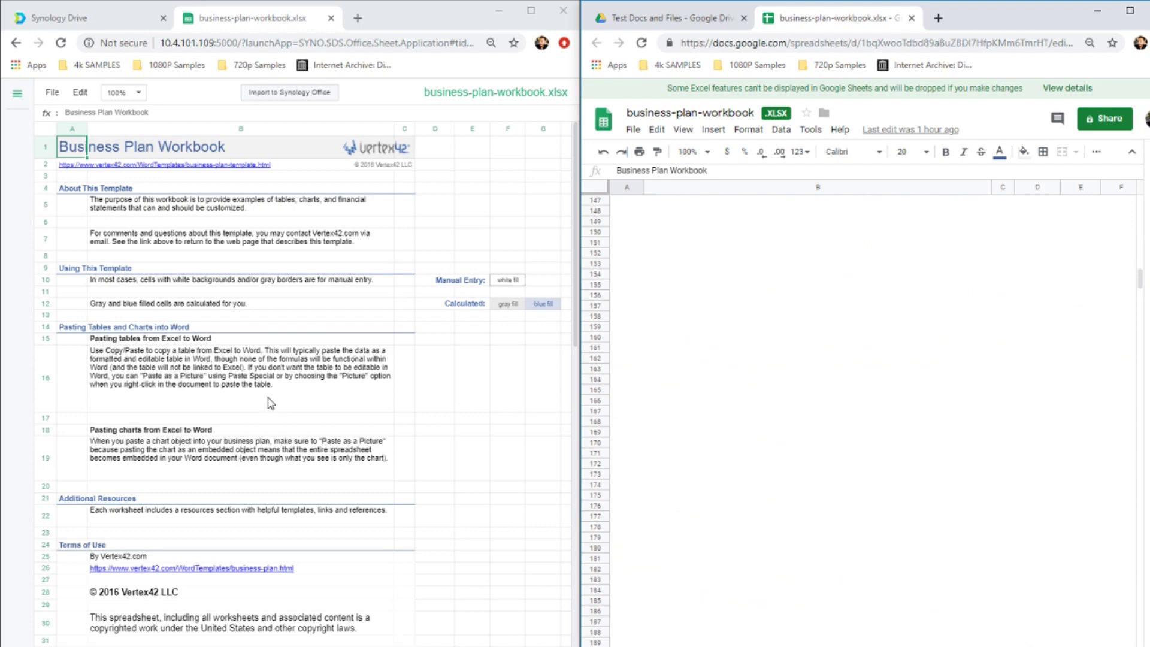
scroll(269, 404, "down", 5)
scroll(270, 406, "down", 5)
scroll(269, 406, "up", 10)
scroll(850, 388, "up", 20)
scroll(849, 388, "up", 5)
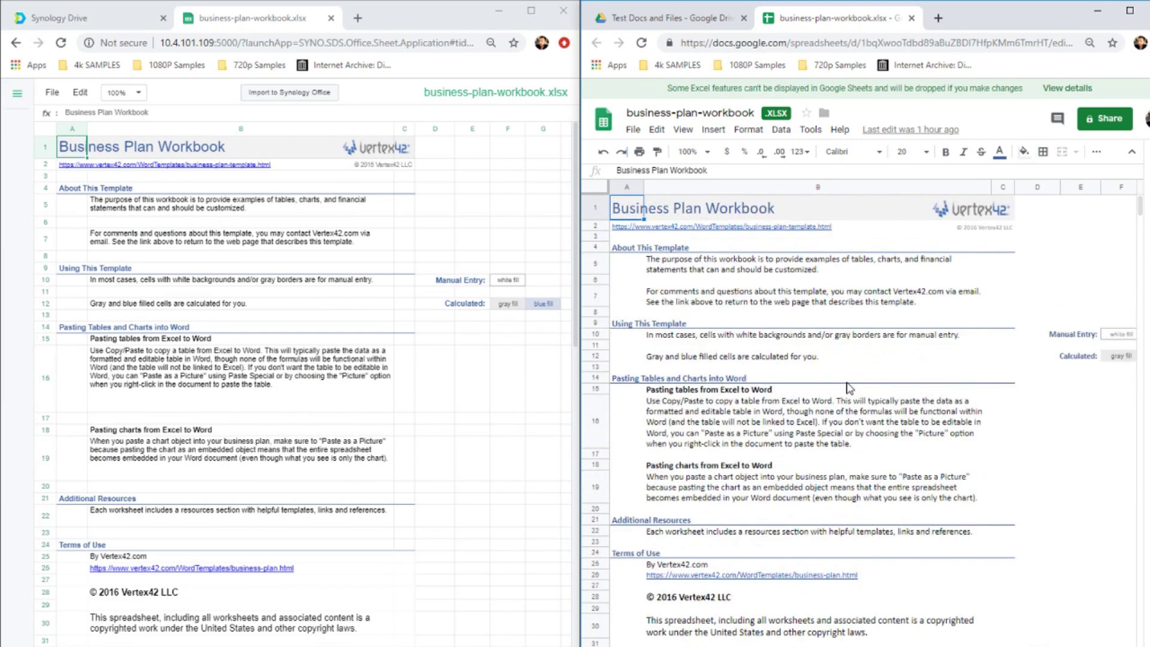
left_click(936, 301)
left_click(1054, 268)
left_click(1056, 219)
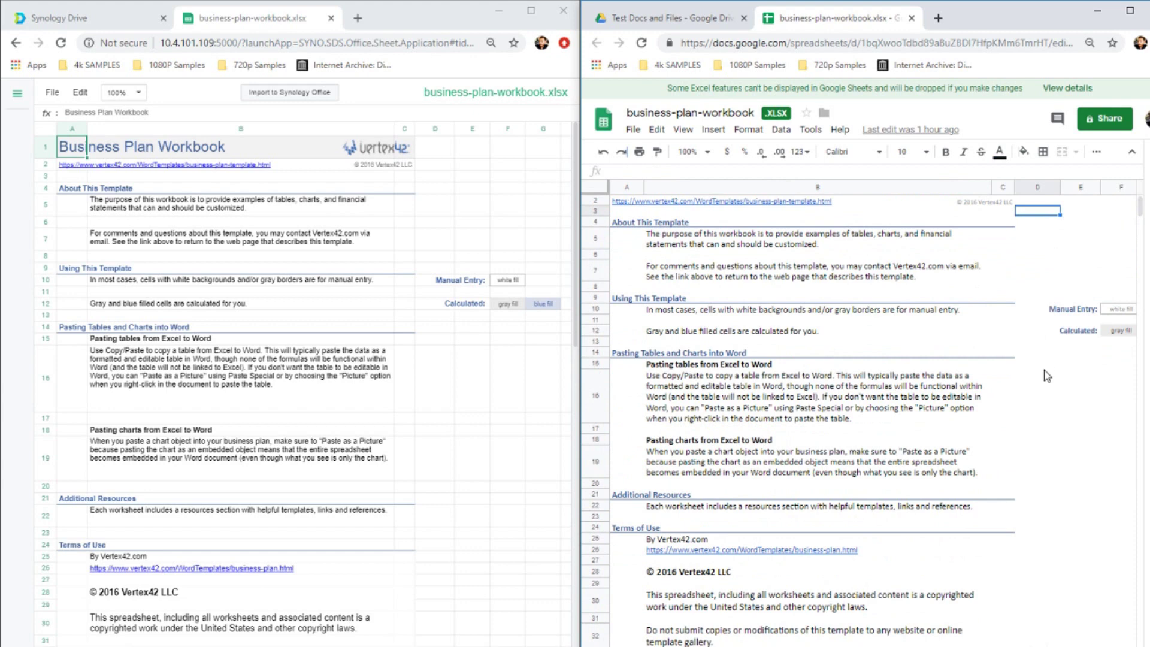
left_click(1048, 365)
scroll(1048, 376, "up", 1)
left_click(818, 420)
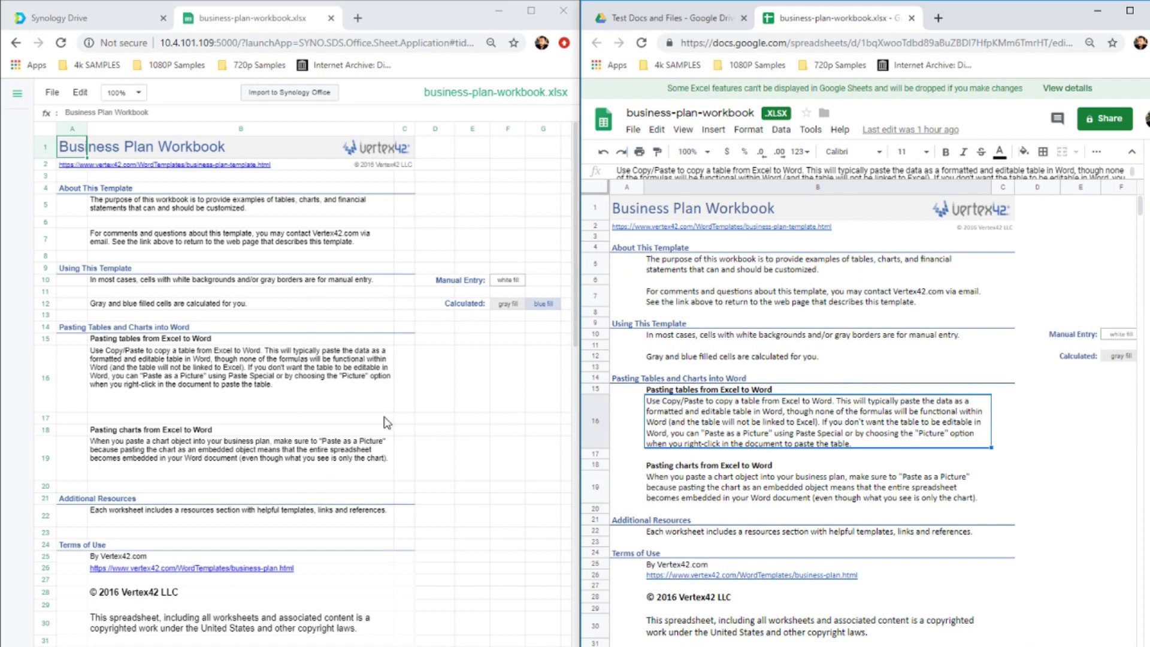
left_click(376, 390)
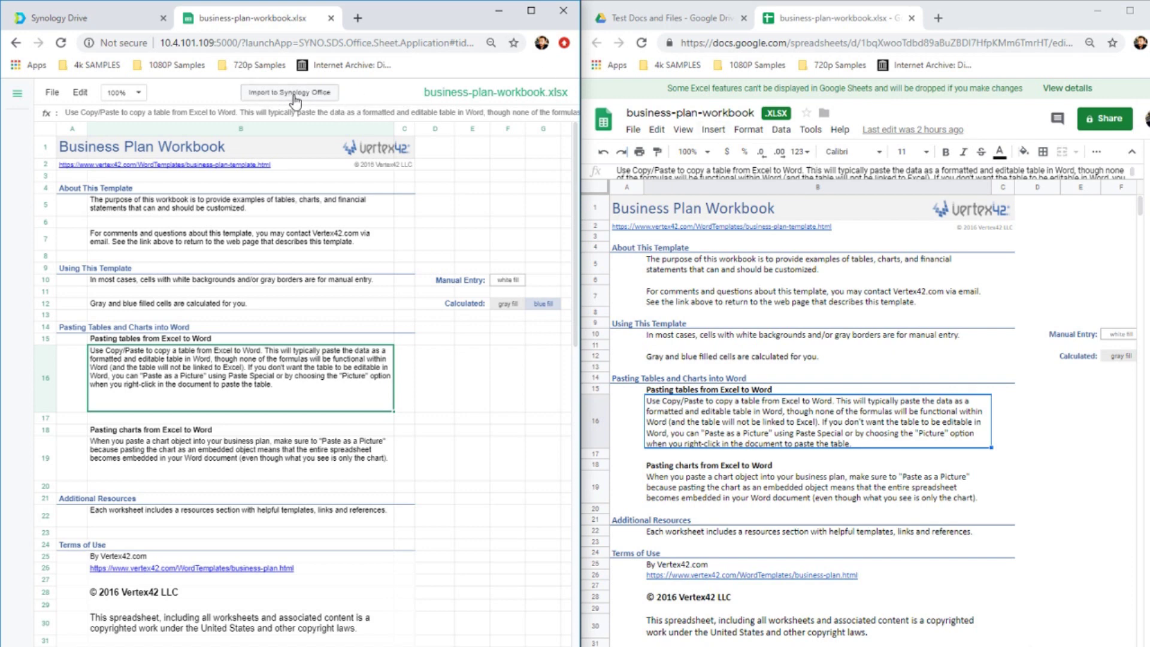
Import the workbook to Synology Office and check the synced Files folder in File Explorer.
left_click(294, 98)
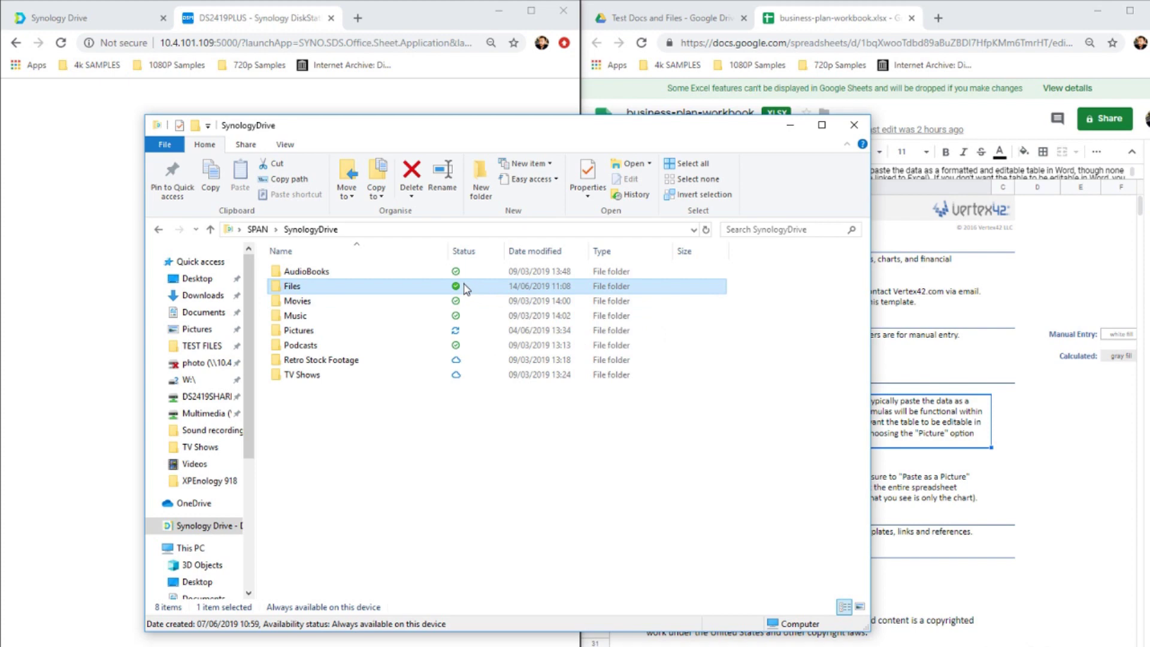
double_click(462, 290)
left_click_drag(486, 125, 473, 118)
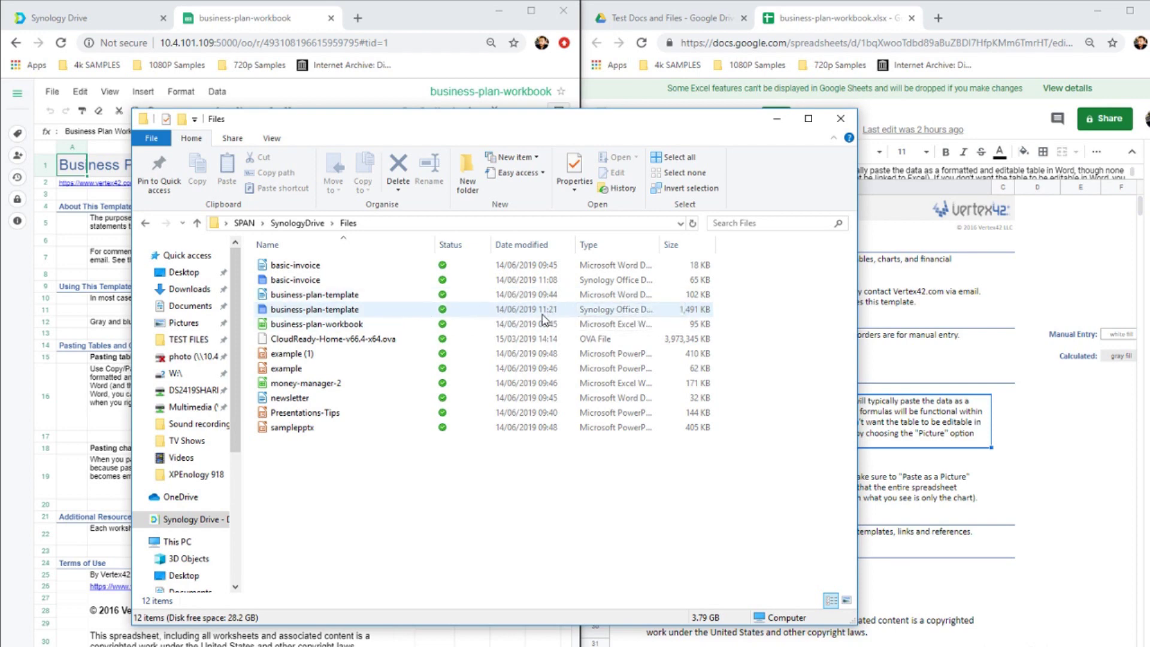
Return to the converted workbook and select the text cells from B7 down to B16.
left_click(421, 91)
left_click(333, 264)
key("shift+Down")
key("shift+Down")
key("shift+Down")
key("shift+Down")
key("shift+Down")
key("shift+Down")
key("shift+Down")
key("shift+Down")
key("shift+Down")
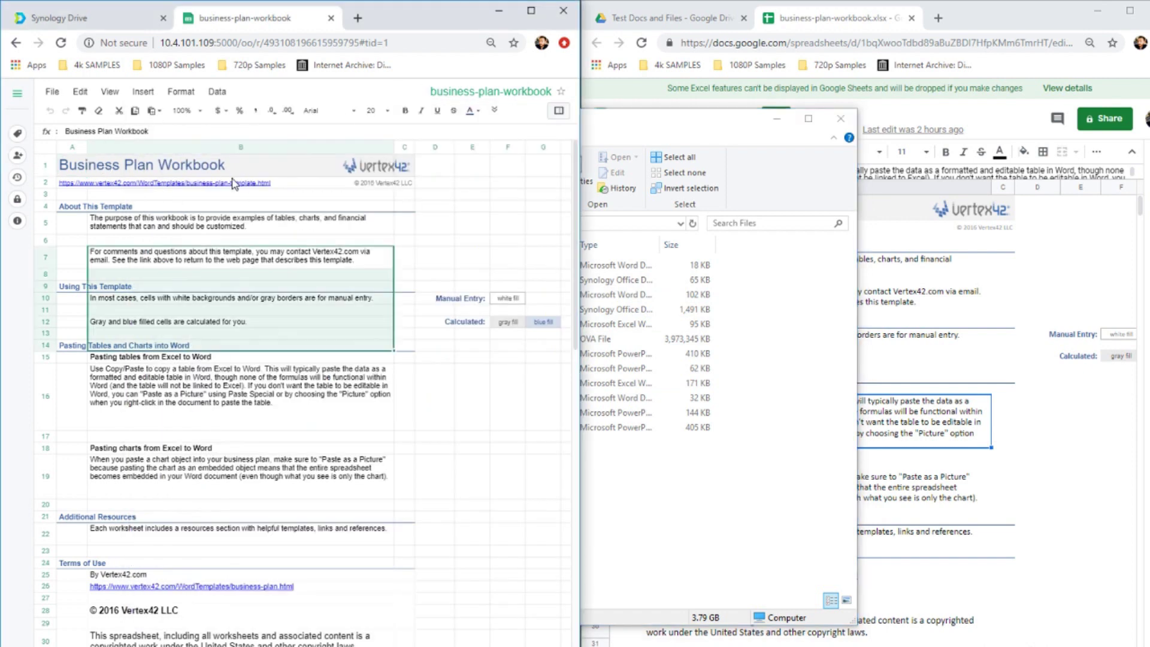
left_click(301, 333)
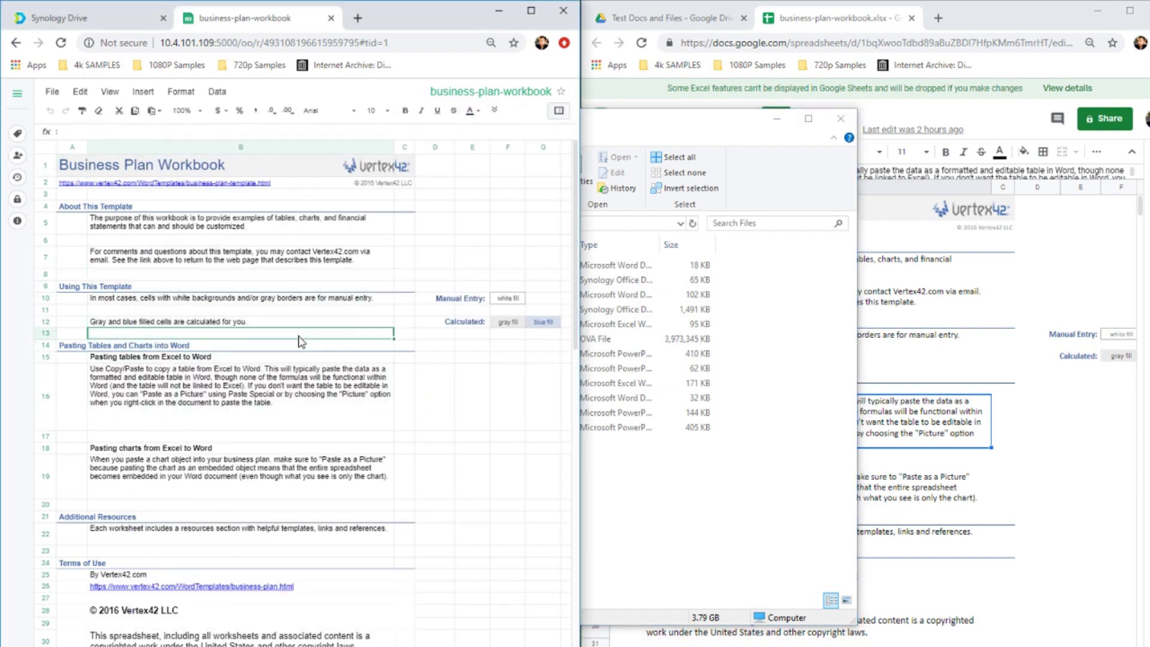
left_click(48, 91)
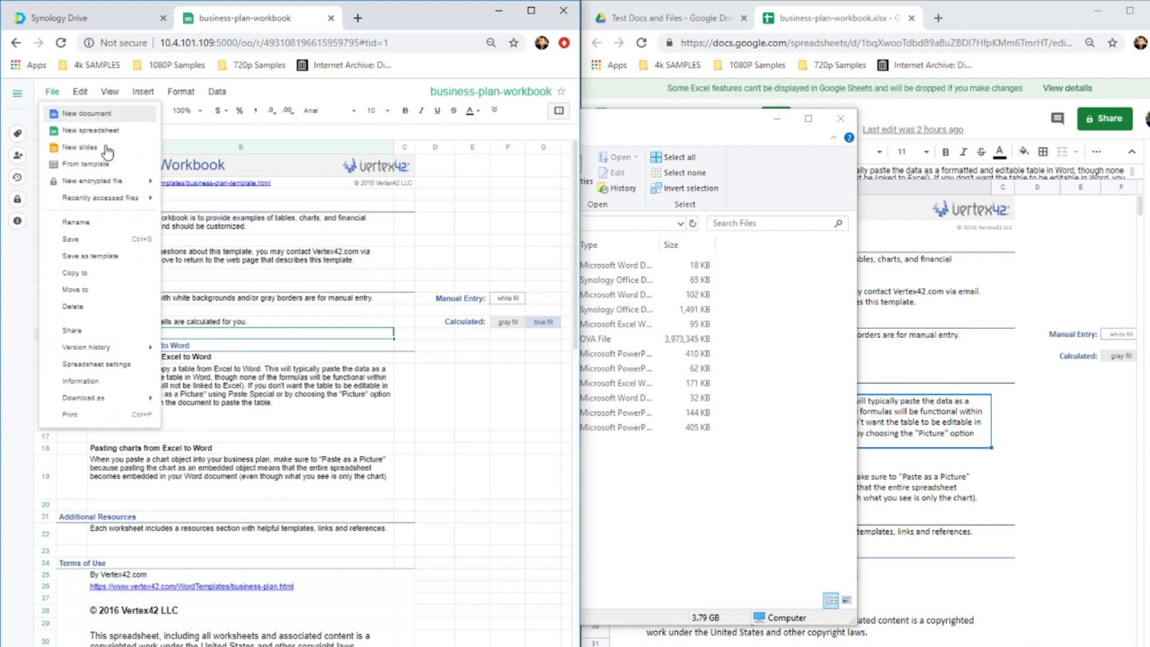
Save the workbook, then save it as a template named 'business-plan-workbook template'.
left_click(94, 239)
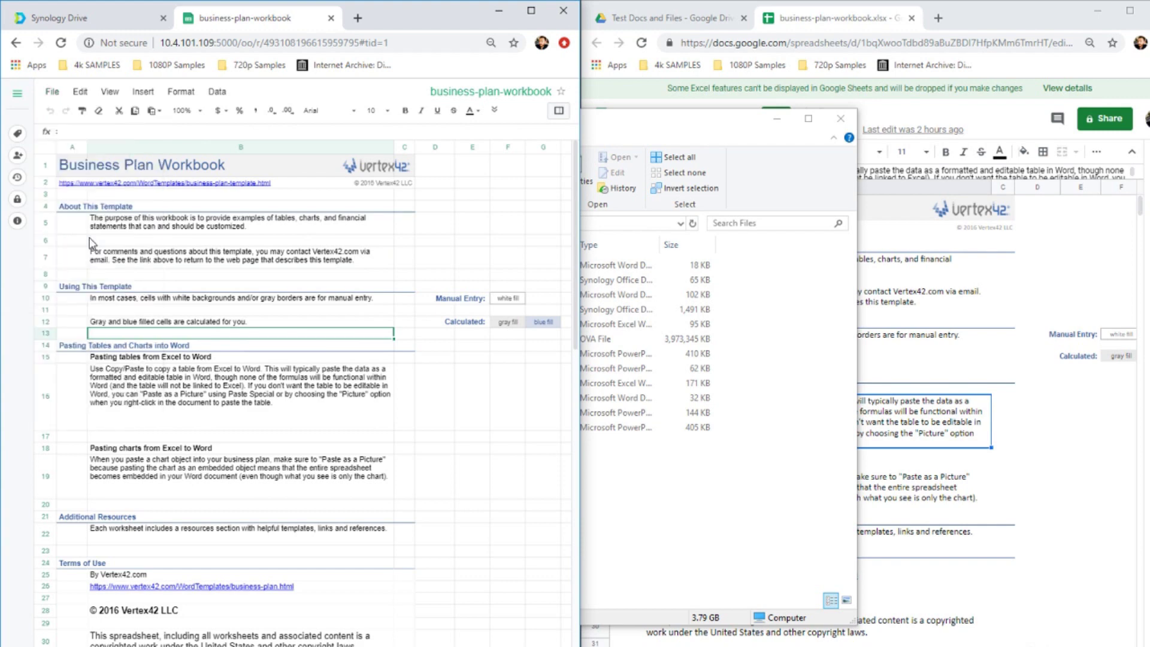
left_click(52, 91)
left_click(123, 256)
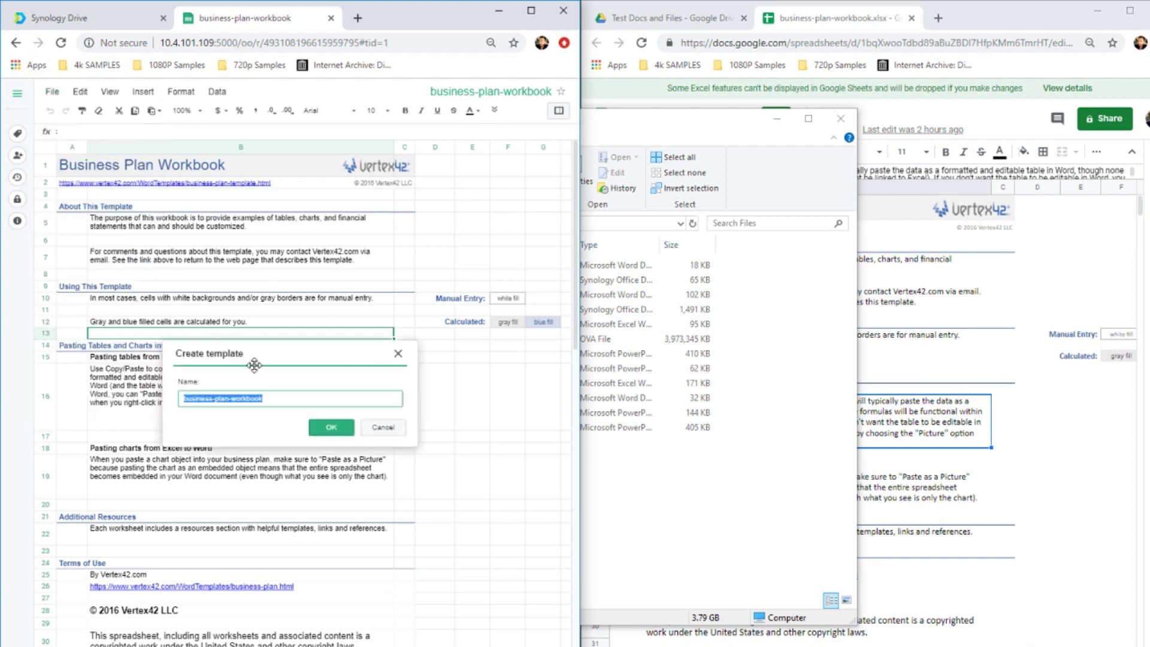
left_click(273, 405)
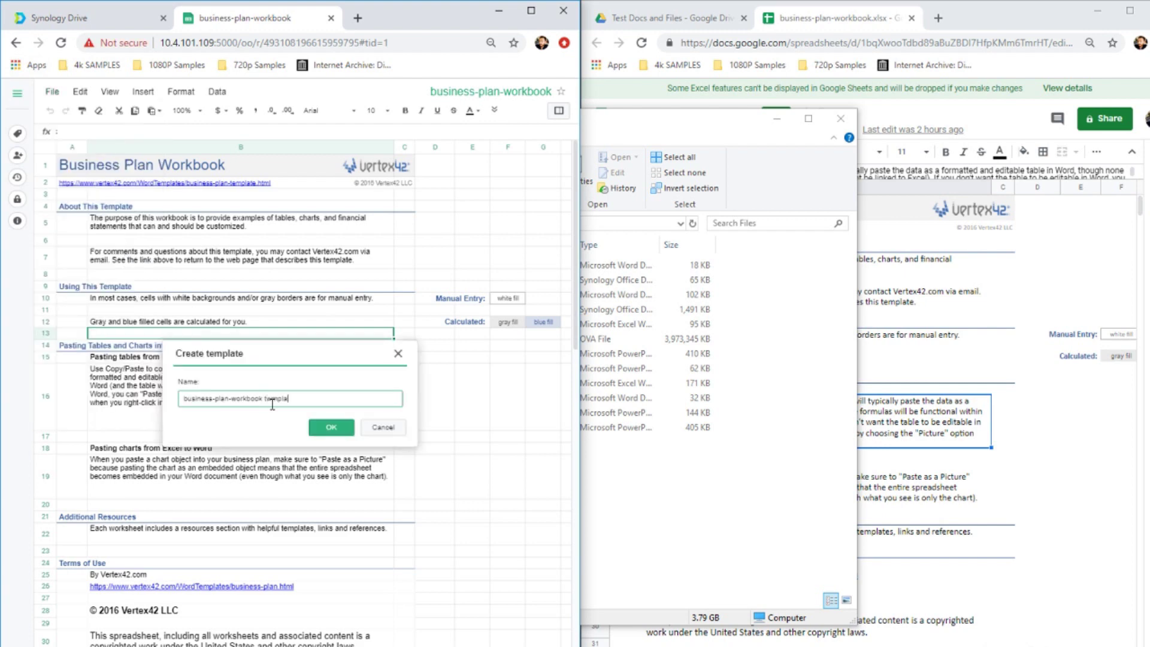
double_click(271, 399)
type("template")
key("Delete")
type("e")
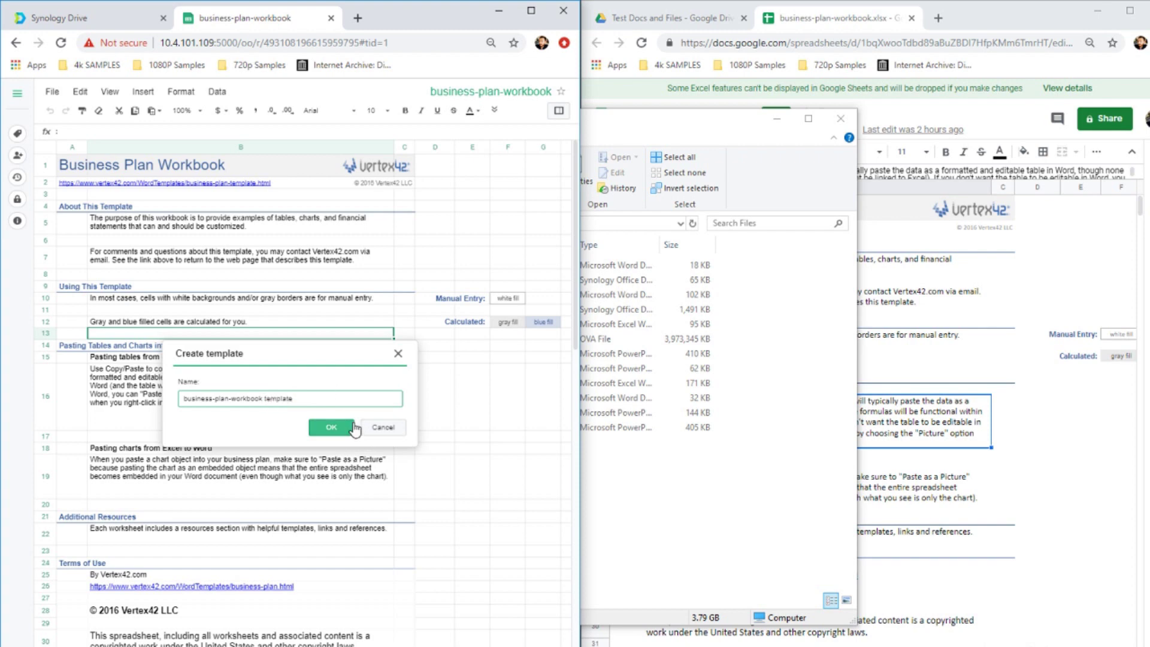
left_click(338, 429)
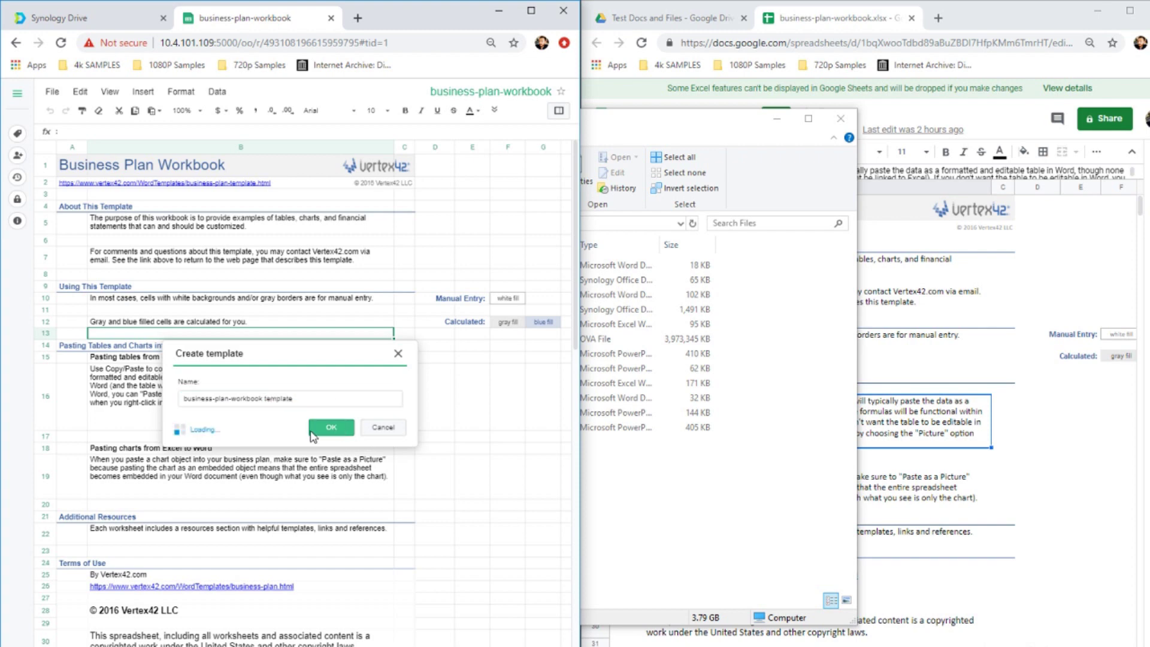
left_click(659, 496)
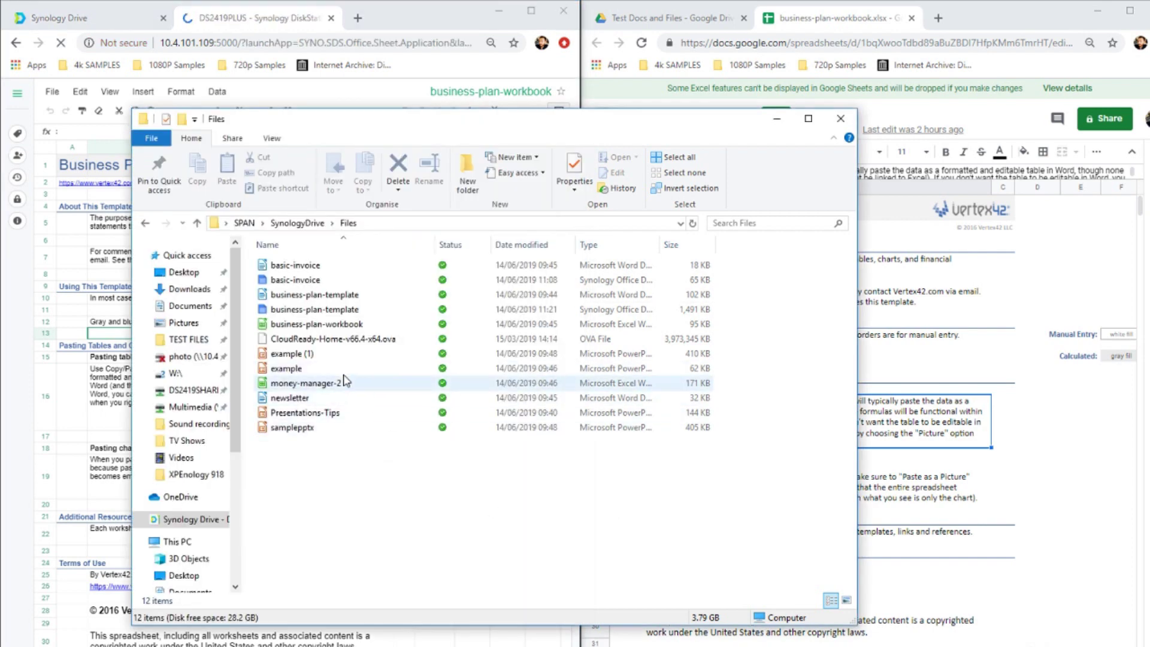
In File Explorer, go back to the SynologyDrive folder and reopen the Files folder.
left_click(297, 223)
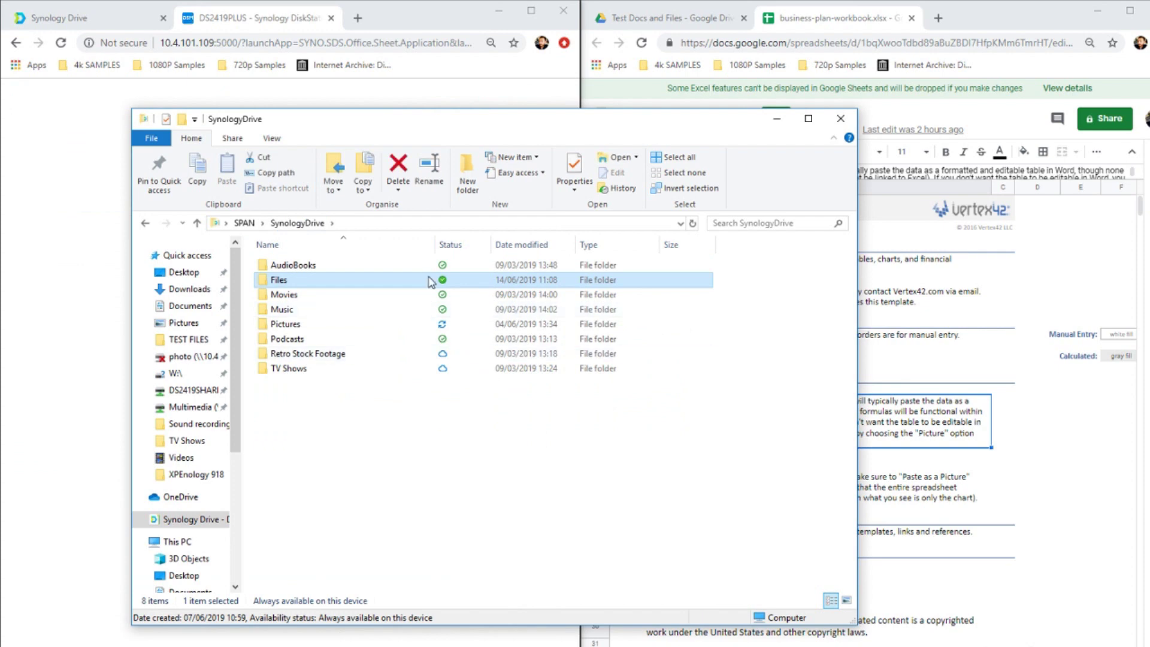
double_click(428, 279)
right_click(427, 279)
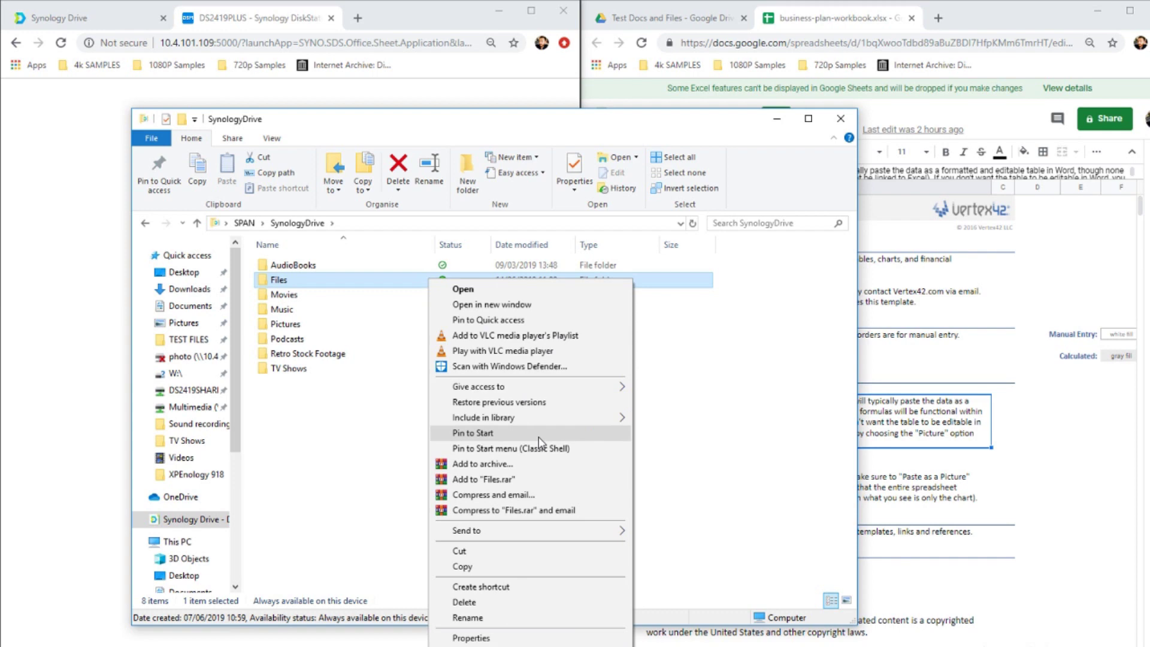
left_click(369, 449)
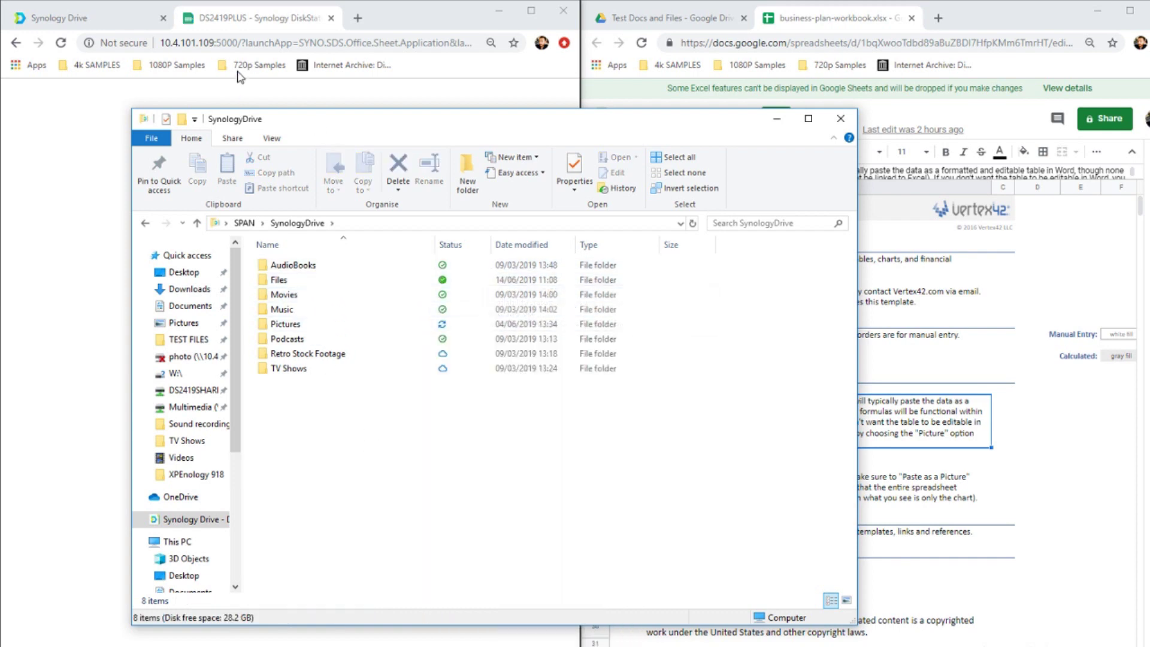
Bring the browser forward, scroll through the business-plan-workbook template, then close it.
left_click(242, 23)
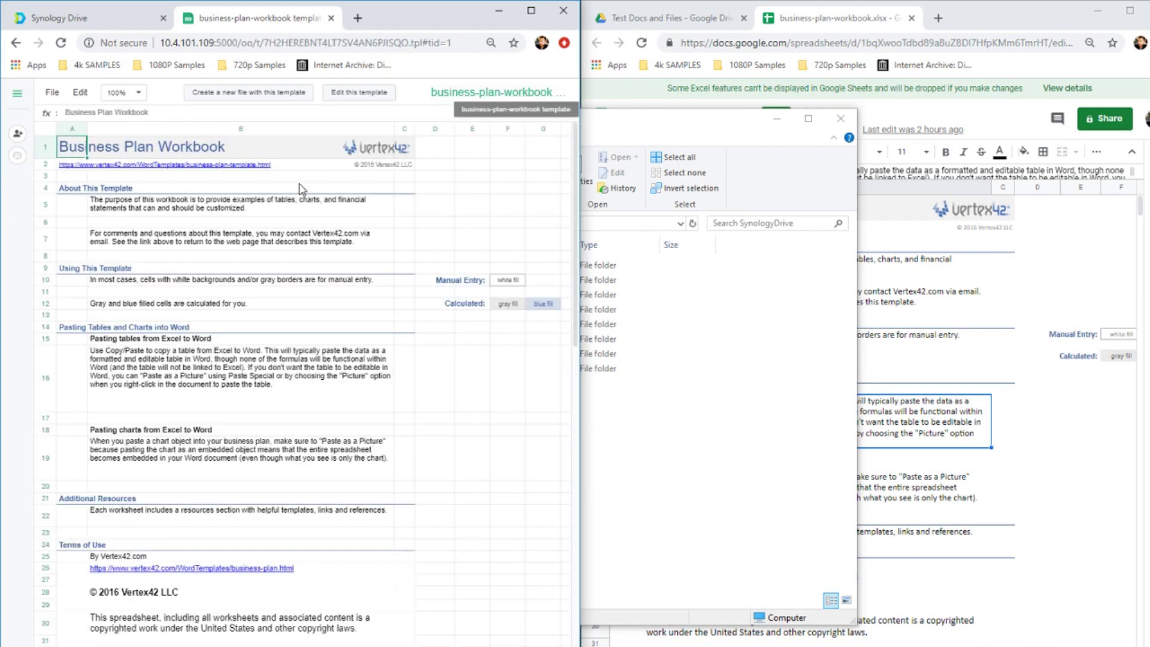
scroll(303, 354, "down", 5)
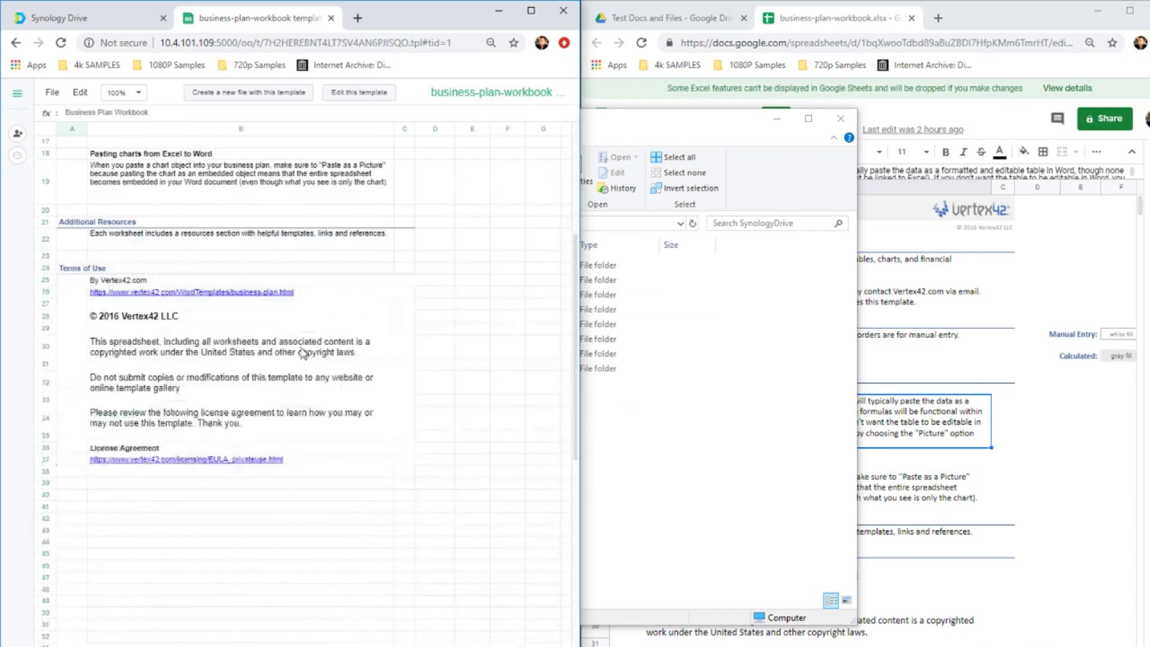
scroll(302, 354, "up", 5)
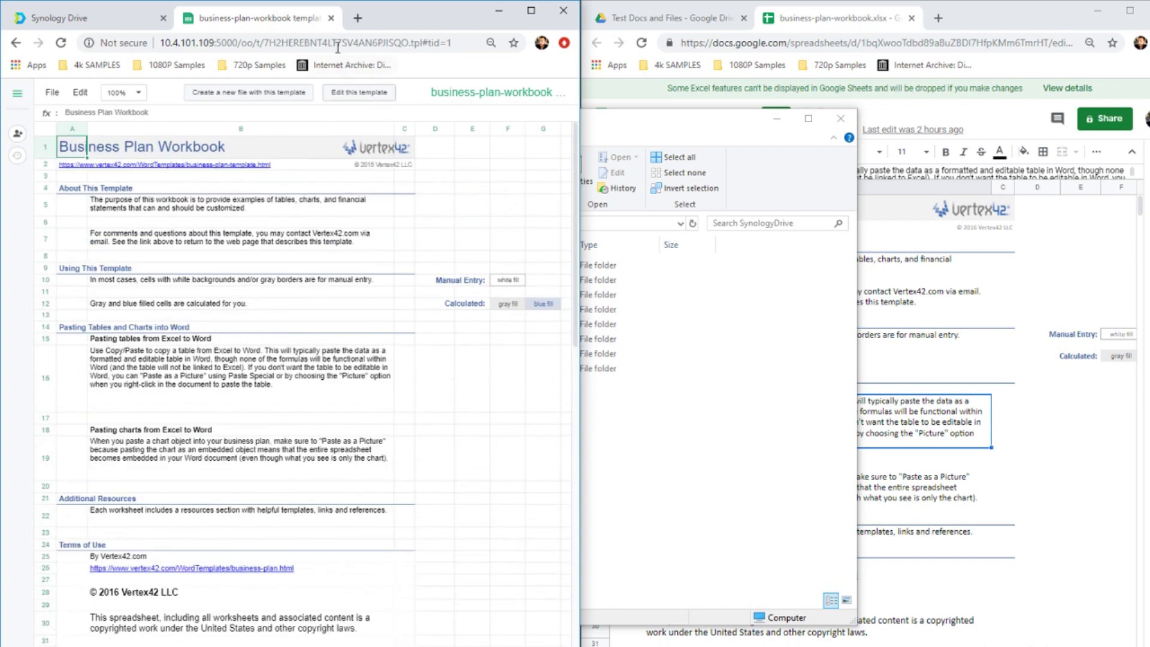
left_click(330, 18)
Close the Google Sheets workbook and return from the preview to the folder list.
left_click(896, 19)
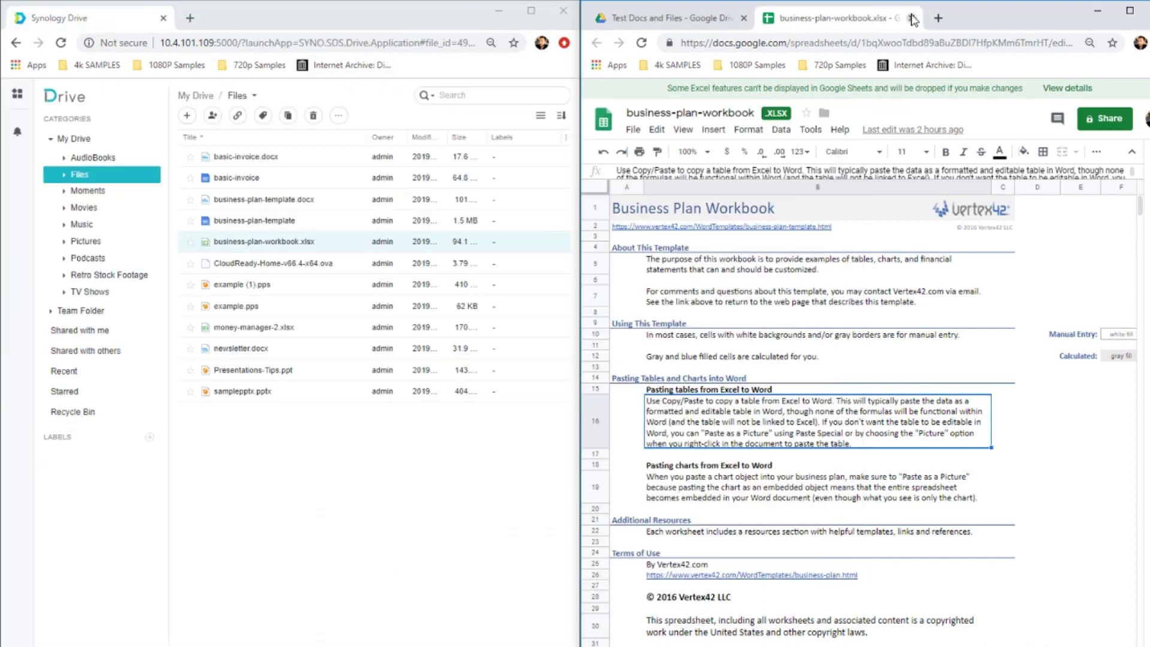
left_click(913, 19)
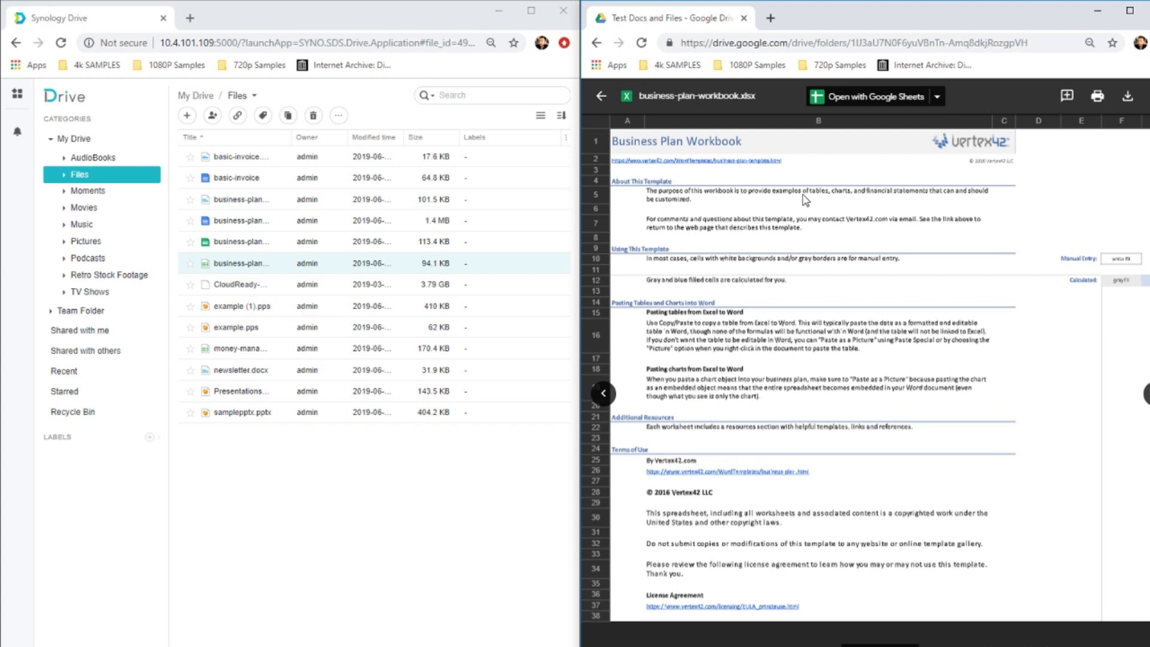
left_click(603, 97)
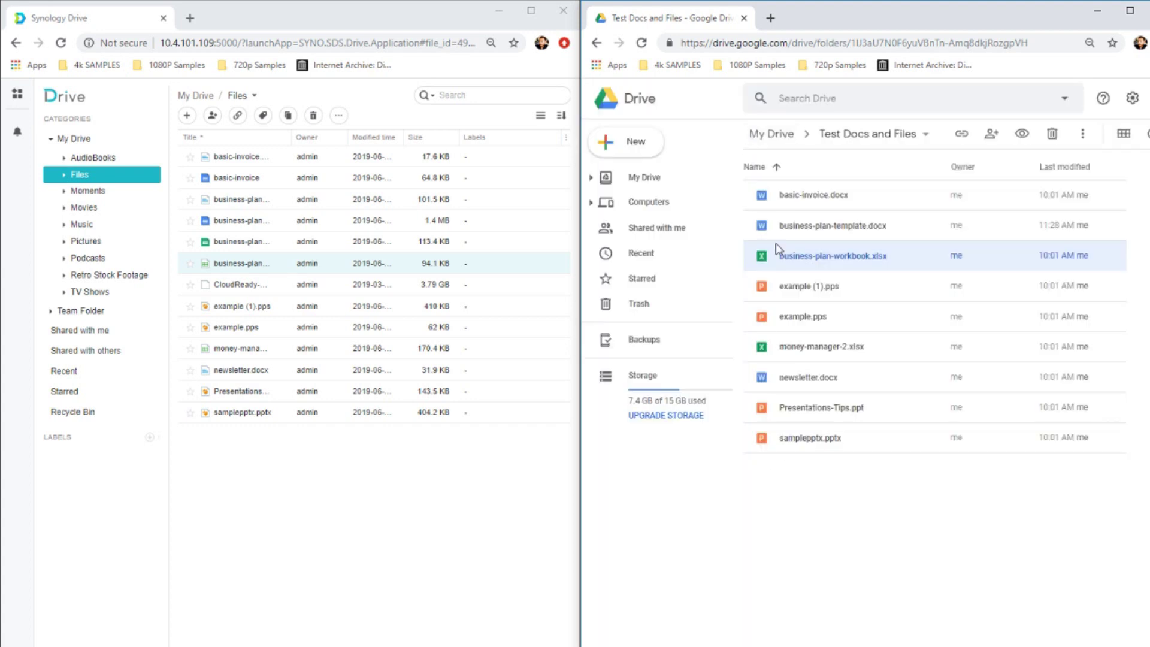
left_click(342, 403)
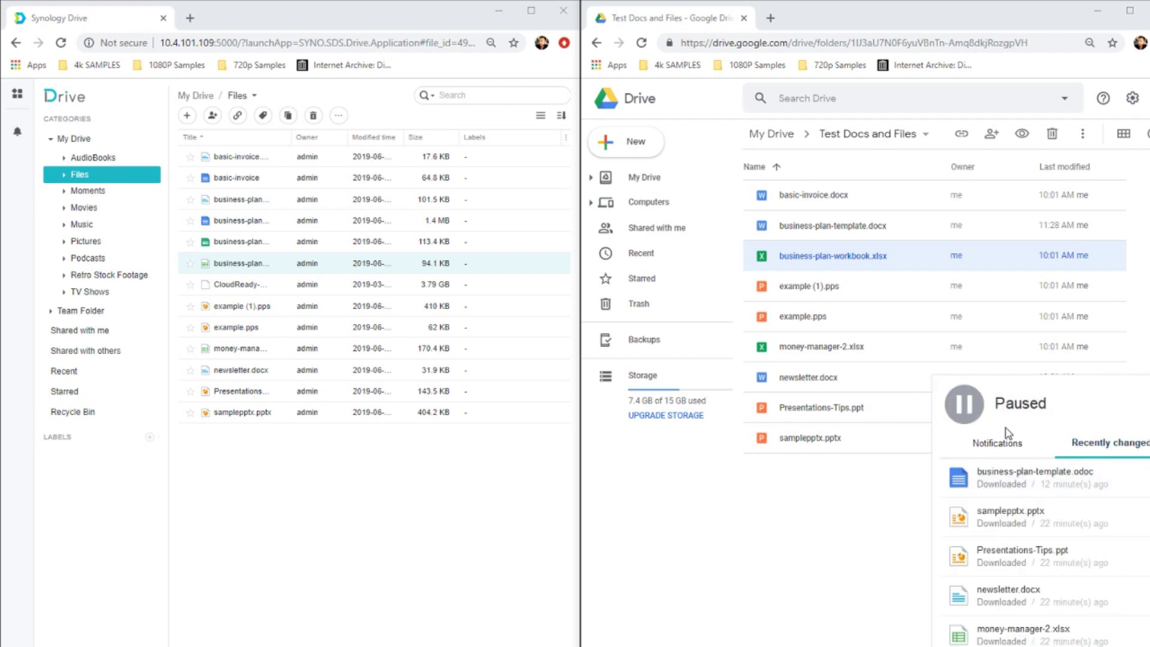
Resume Synology Drive syncing so the new files download, pause it again, and open the local SynologyDrive folder.
left_click(965, 409)
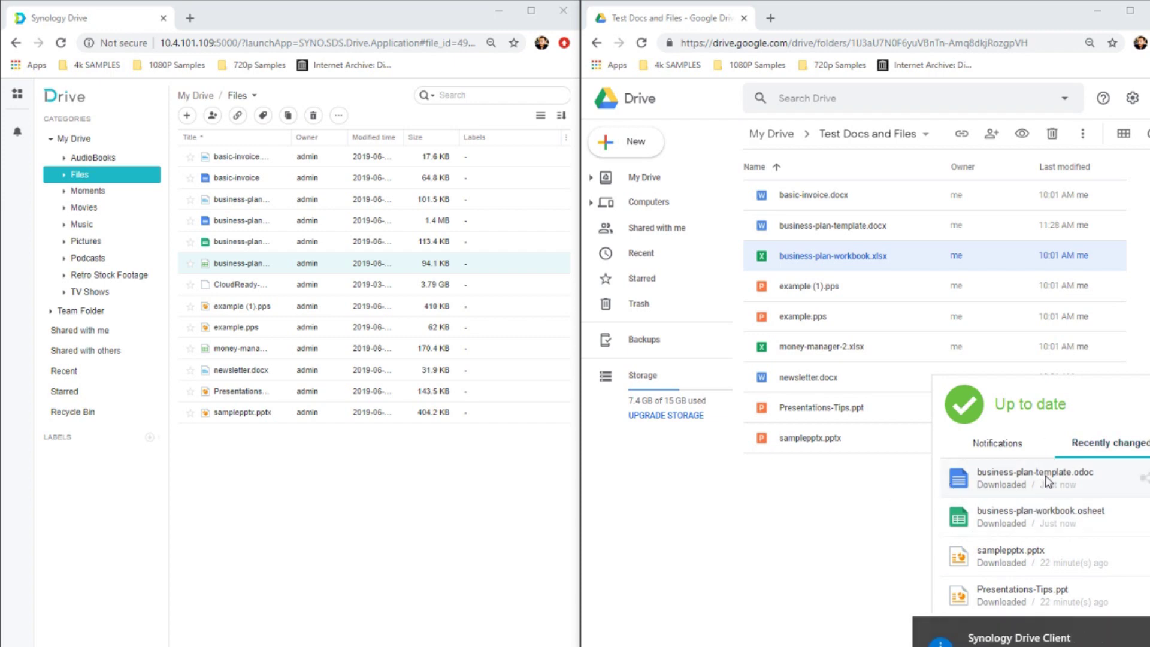
left_click(965, 404)
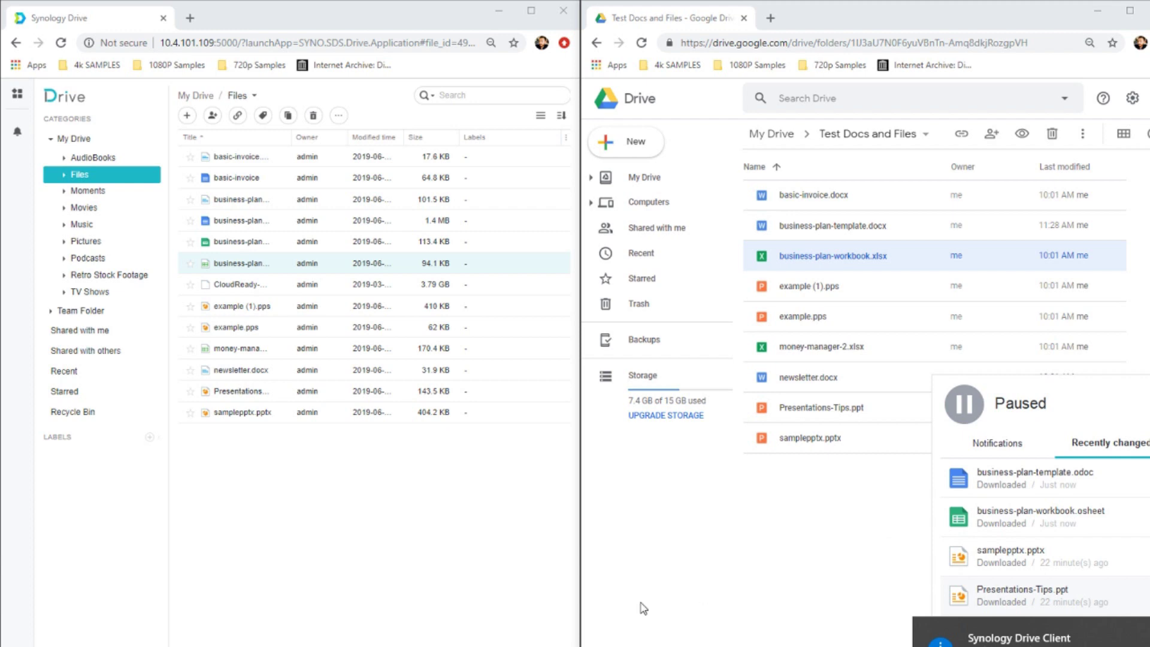
left_click(861, 539)
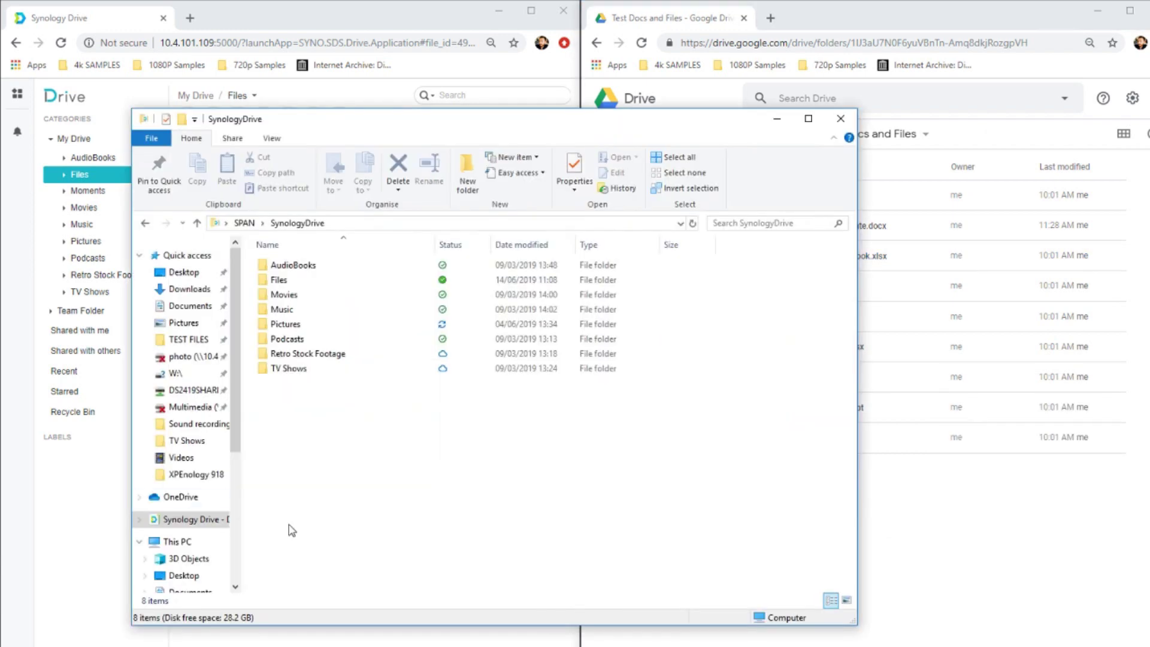
Open the synced Files folder and widen its Type column to show full type names.
double_click(300, 280)
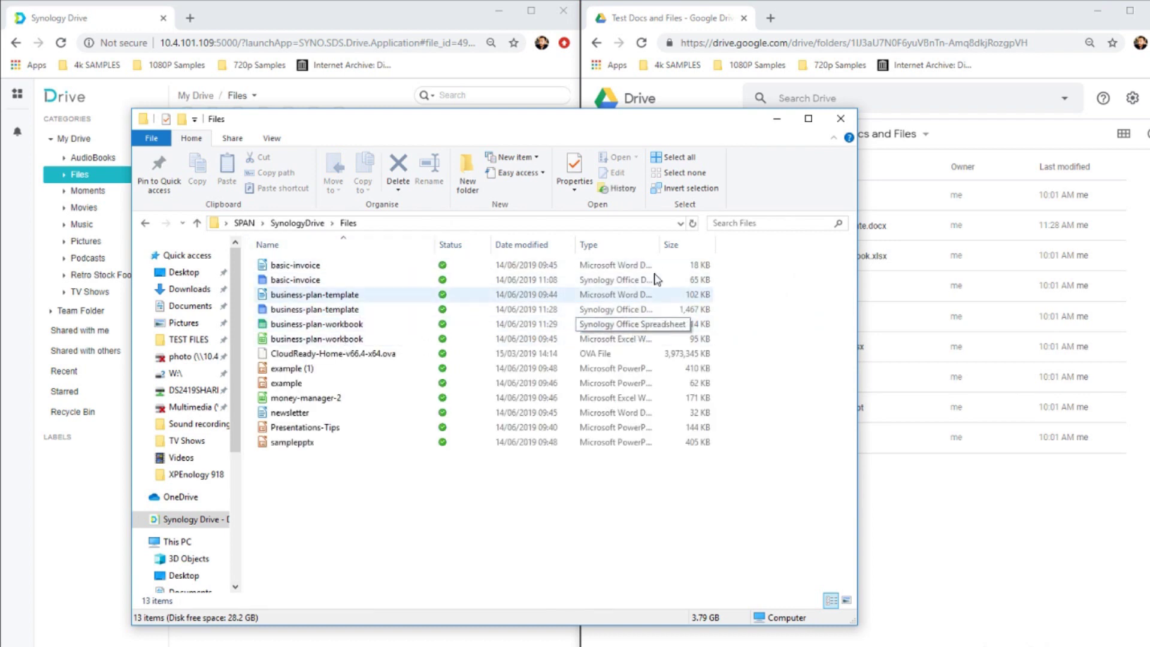
left_click_drag(660, 243, 778, 250)
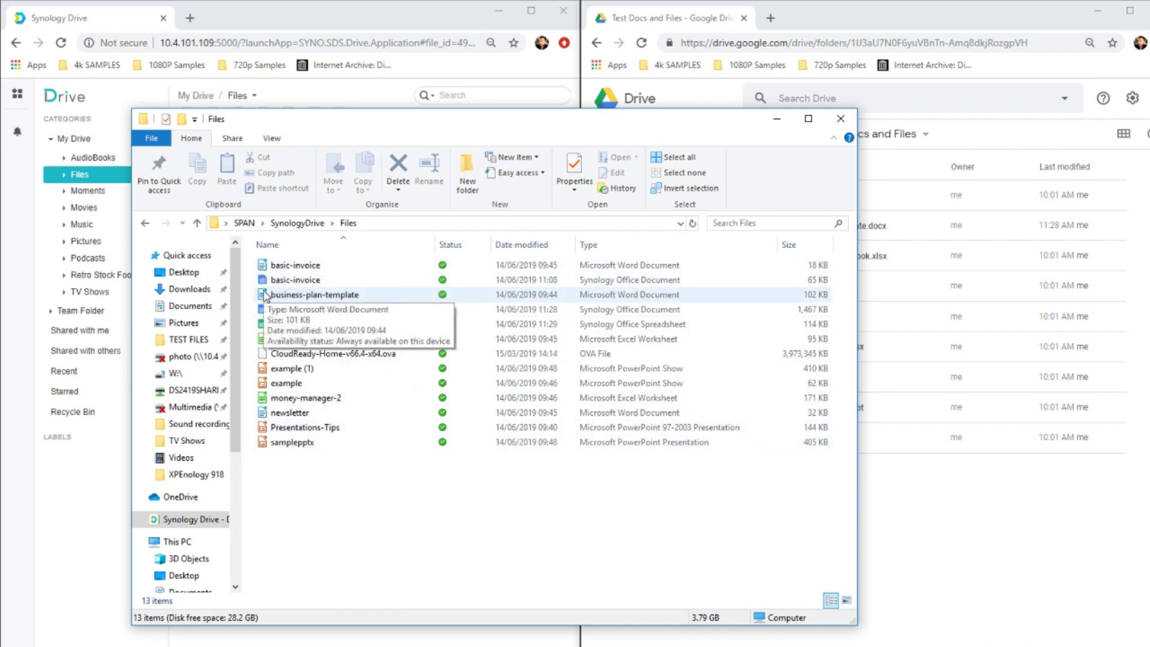
right_click(265, 297)
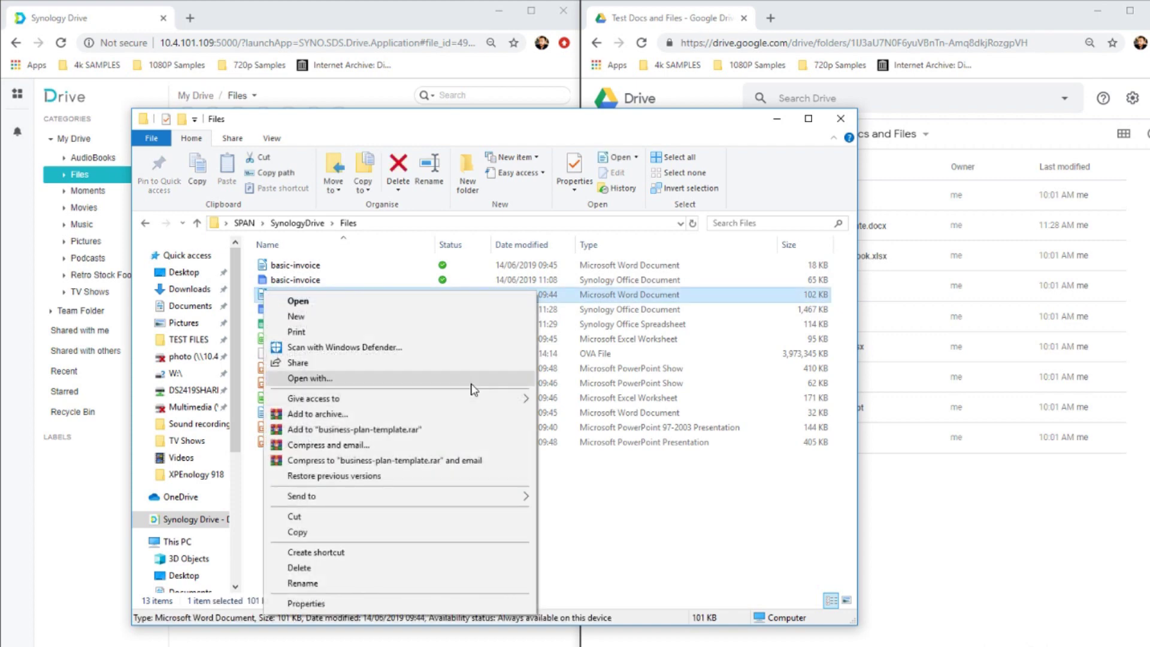
left_click(667, 505)
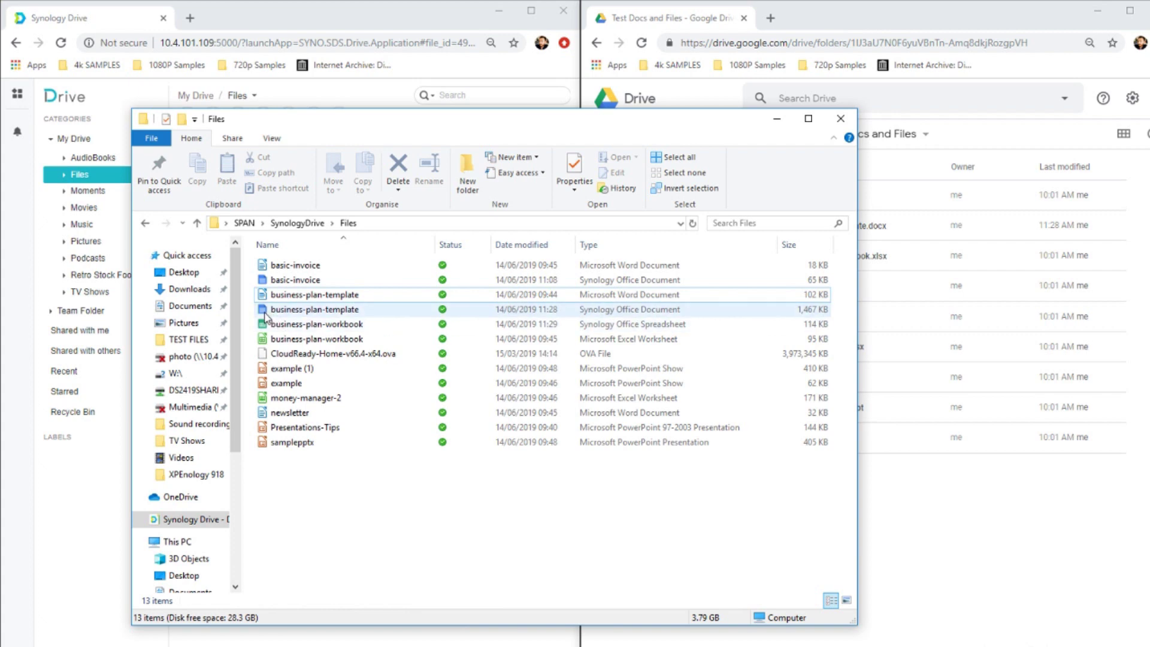
Open business-plan-workbook in Synology Office, close it, and minimise the Files folder window.
left_click(319, 326)
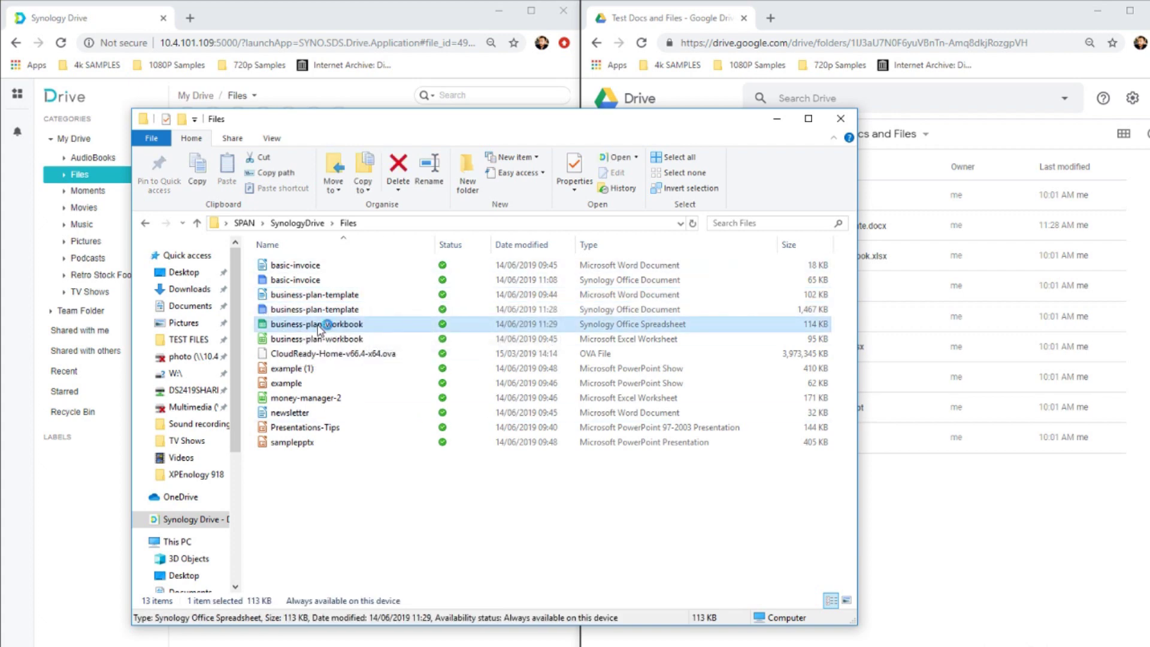
double_click(319, 326)
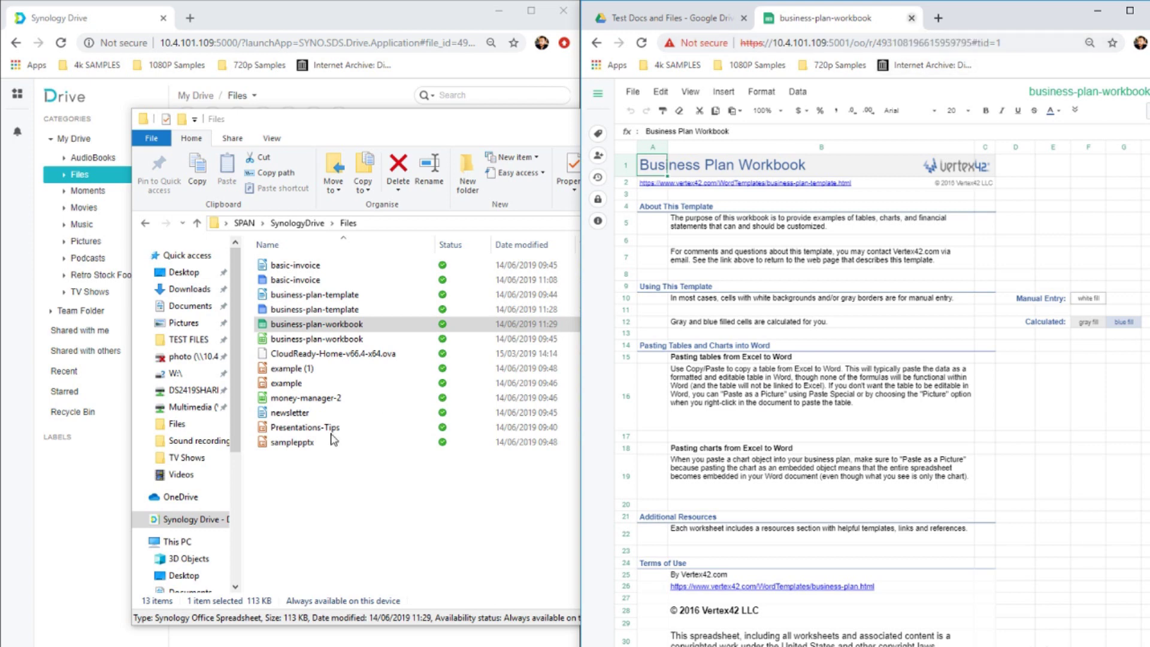
key("ctrl+w")
left_click(398, 506)
left_click(777, 117)
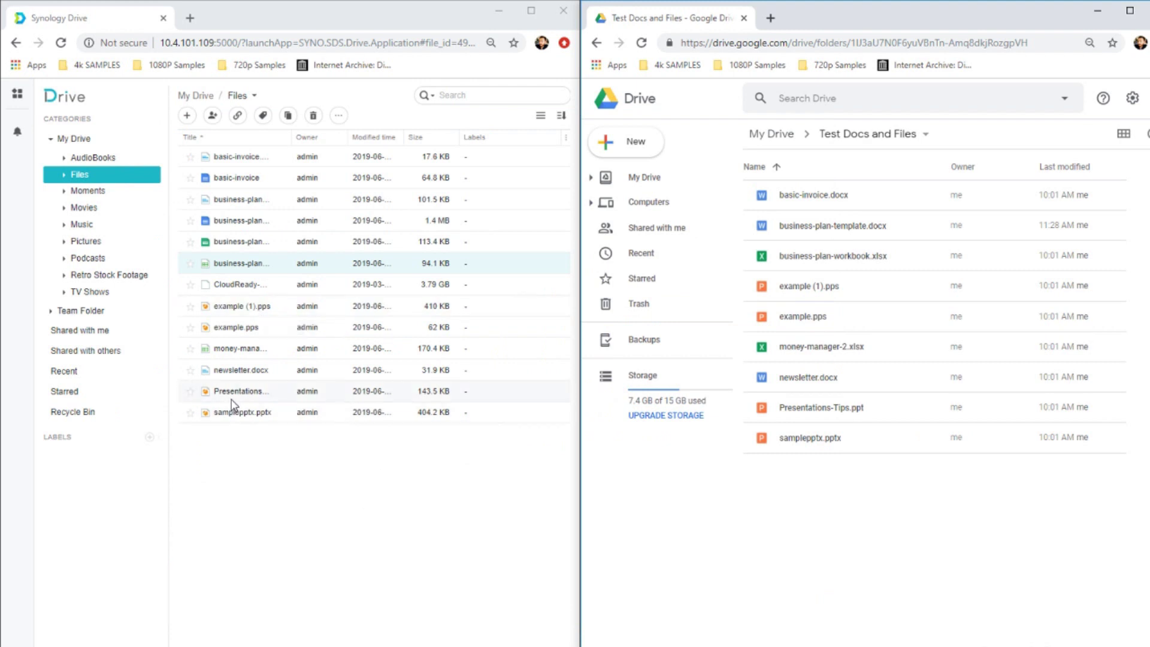
Open samplepptx.pptx in Synology Office and also in Google Slides.
left_click(250, 418)
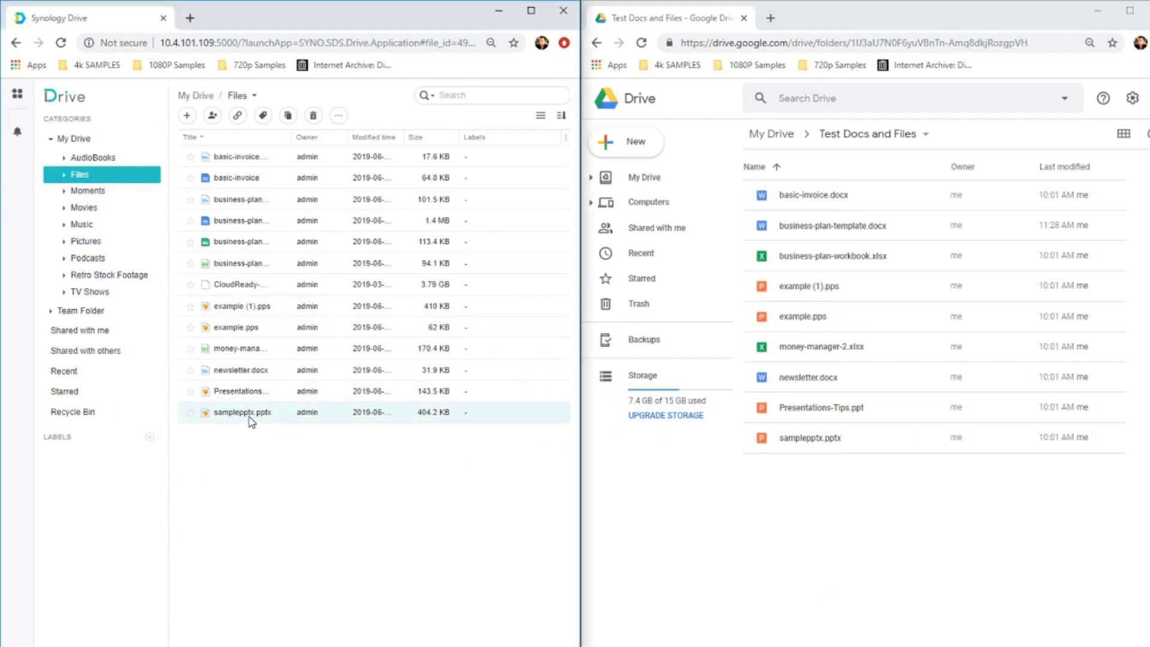
double_click(252, 418)
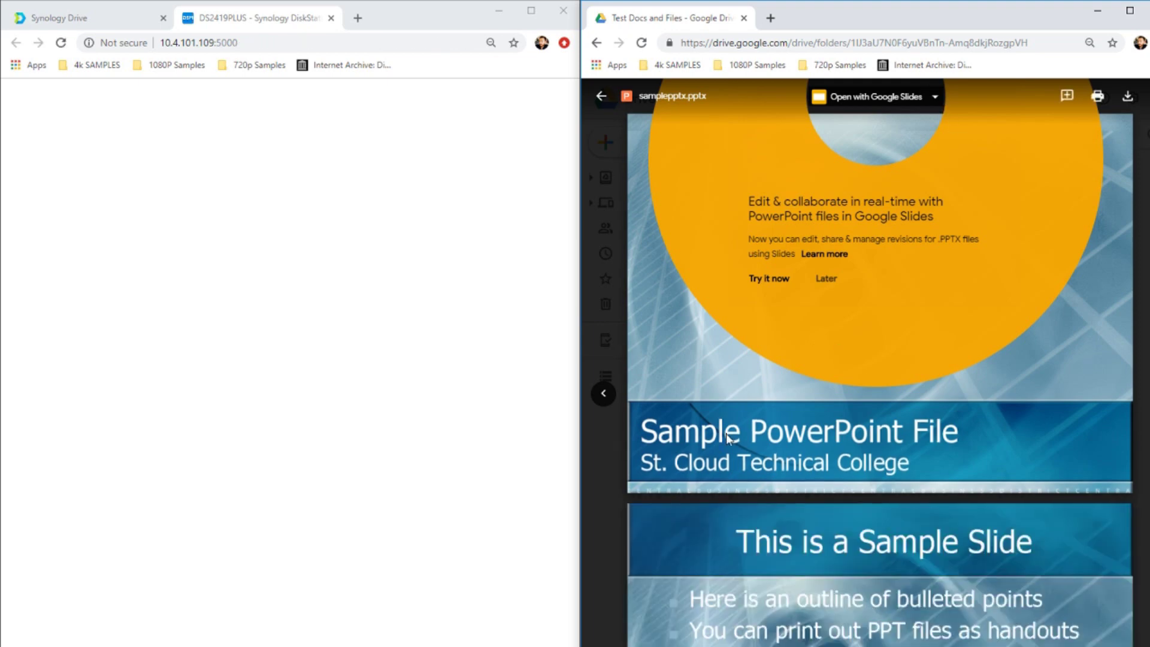
left_click(827, 278)
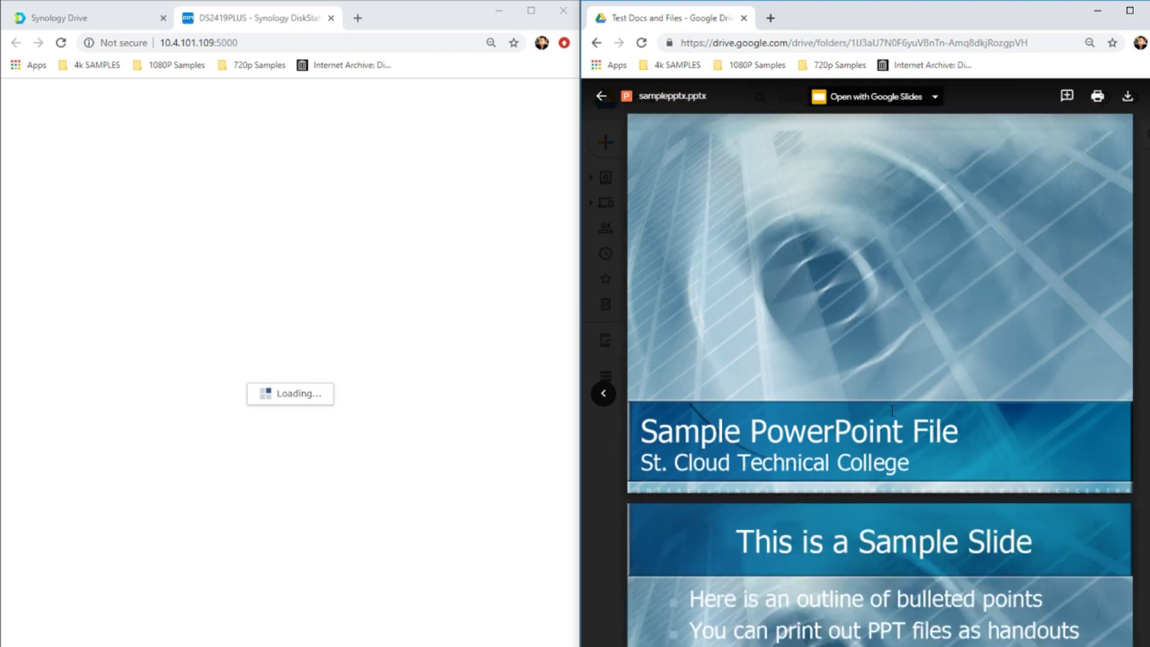
left_click(859, 103)
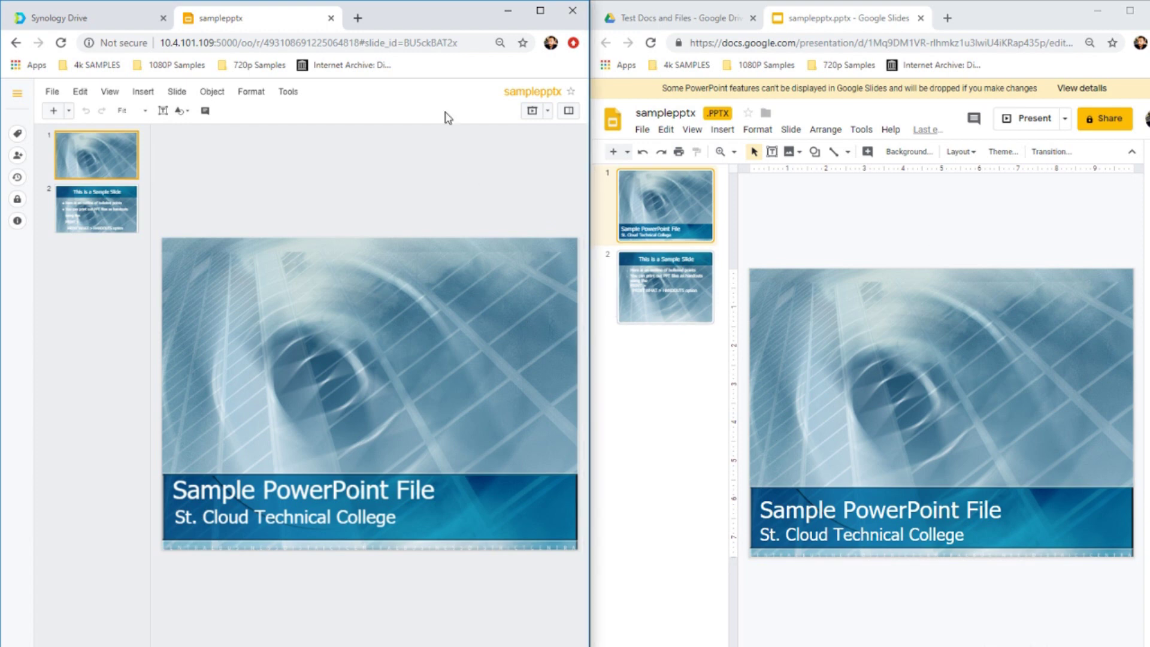
Compare slide 2 and then slide 1 of samplepptx in both apps, zooming out Synology Office.
left_click(98, 192)
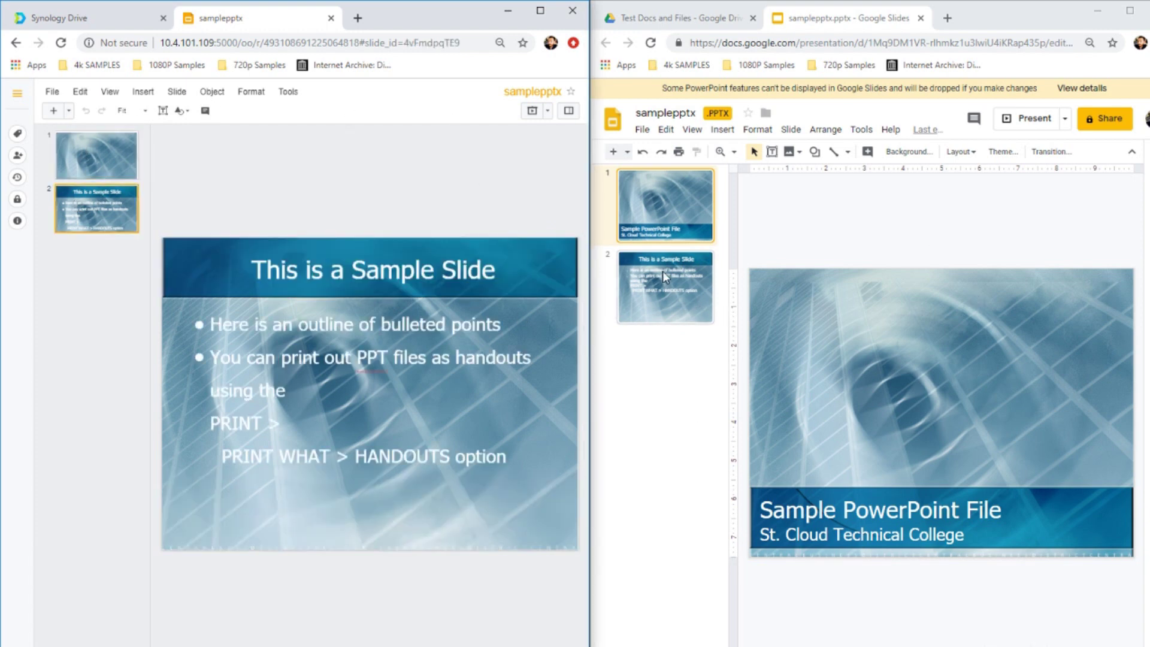
left_click(663, 271)
left_click(663, 271)
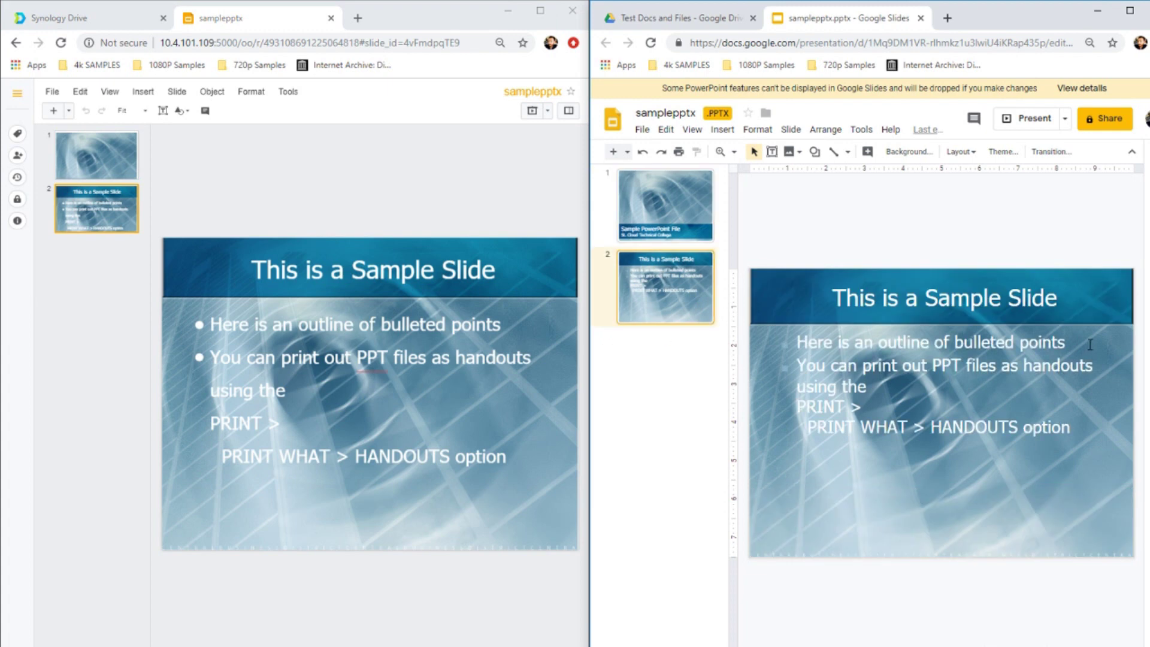
left_click(221, 344)
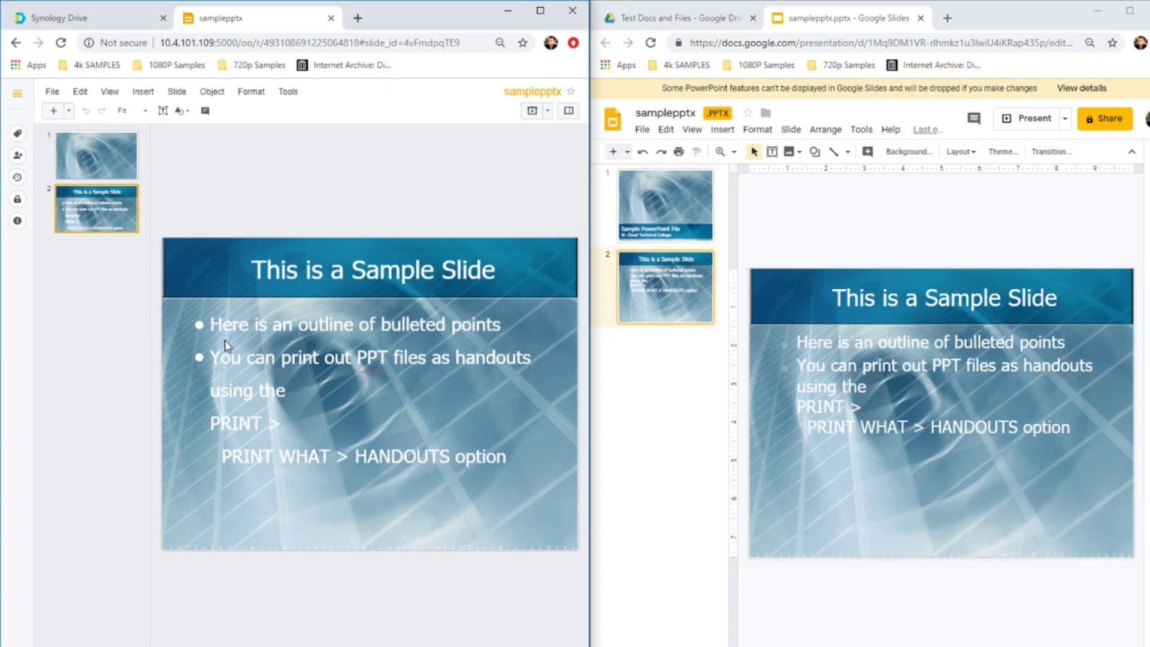
left_click(264, 340)
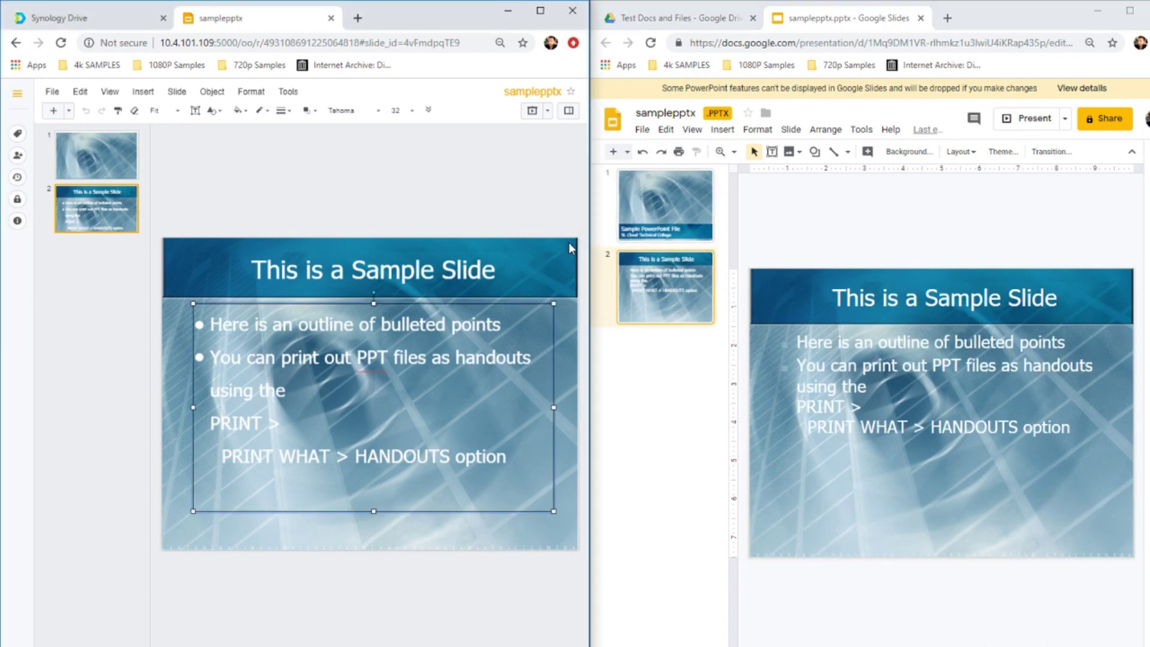
left_click(529, 179)
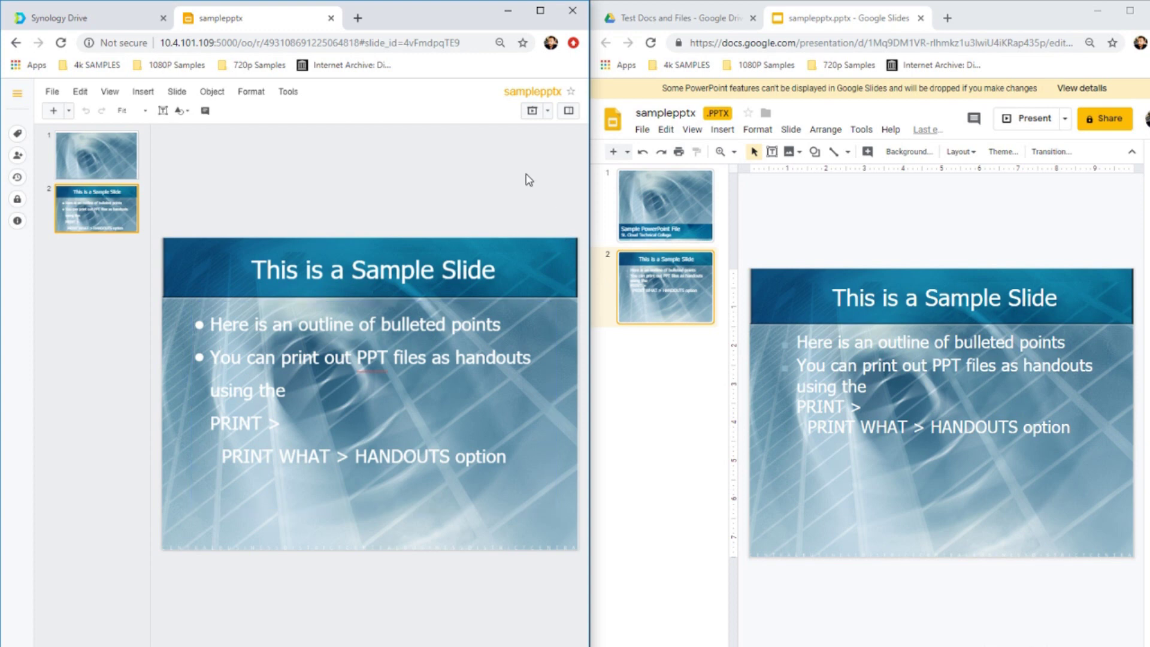
key("ctrl+minus")
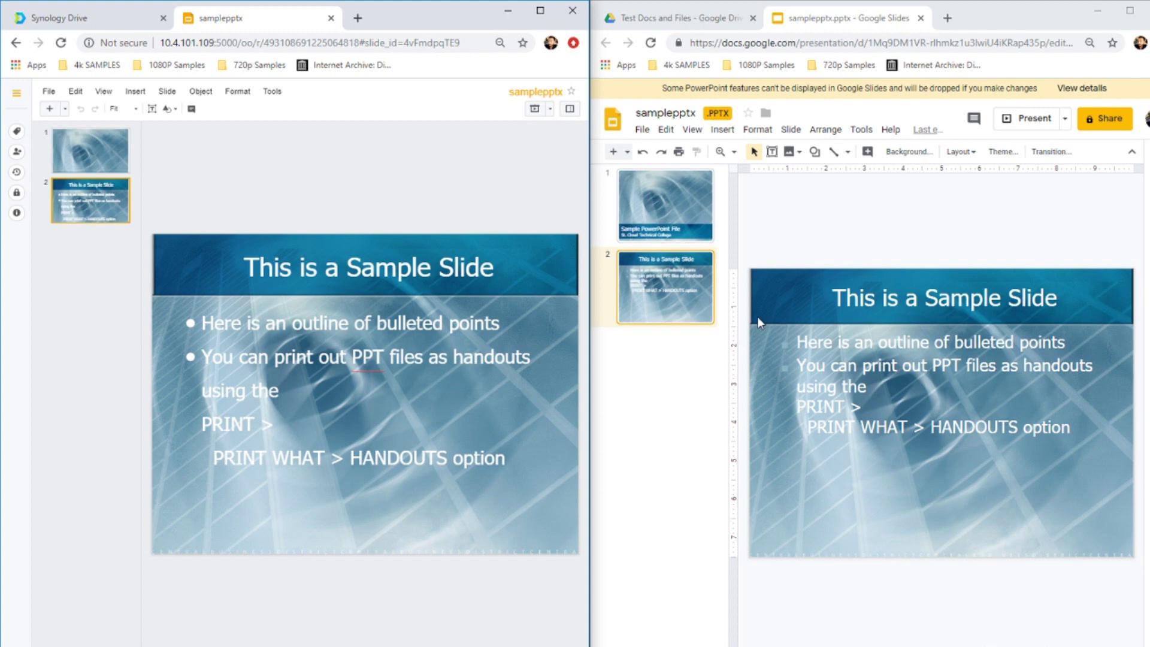
key("Page_Up")
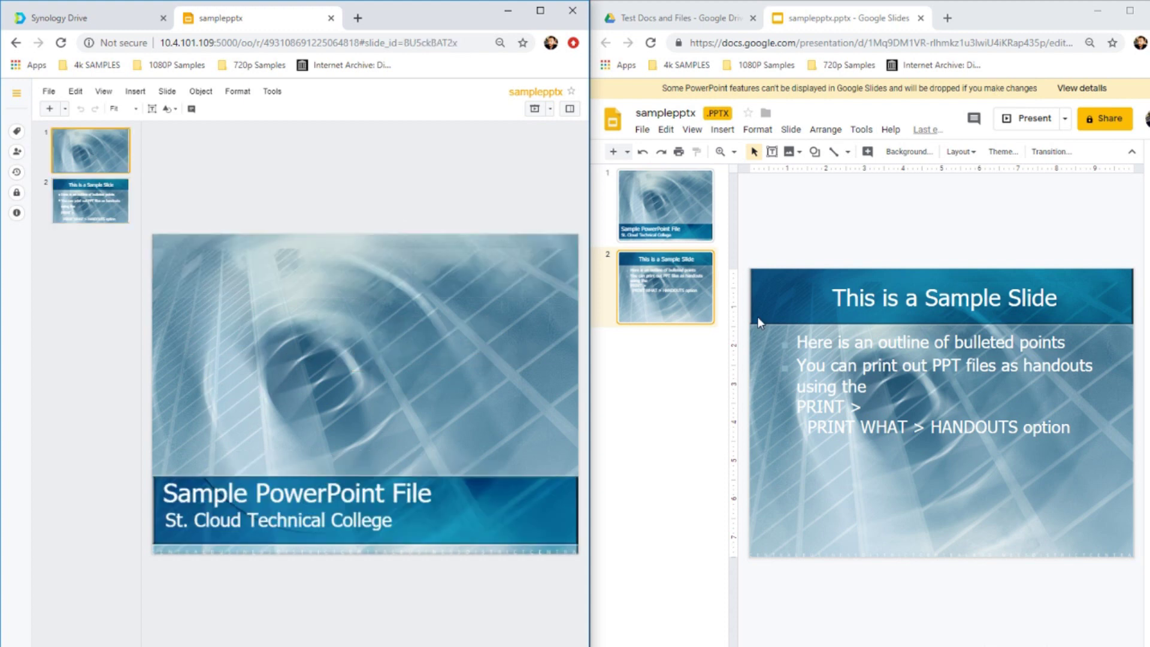
left_click(663, 191)
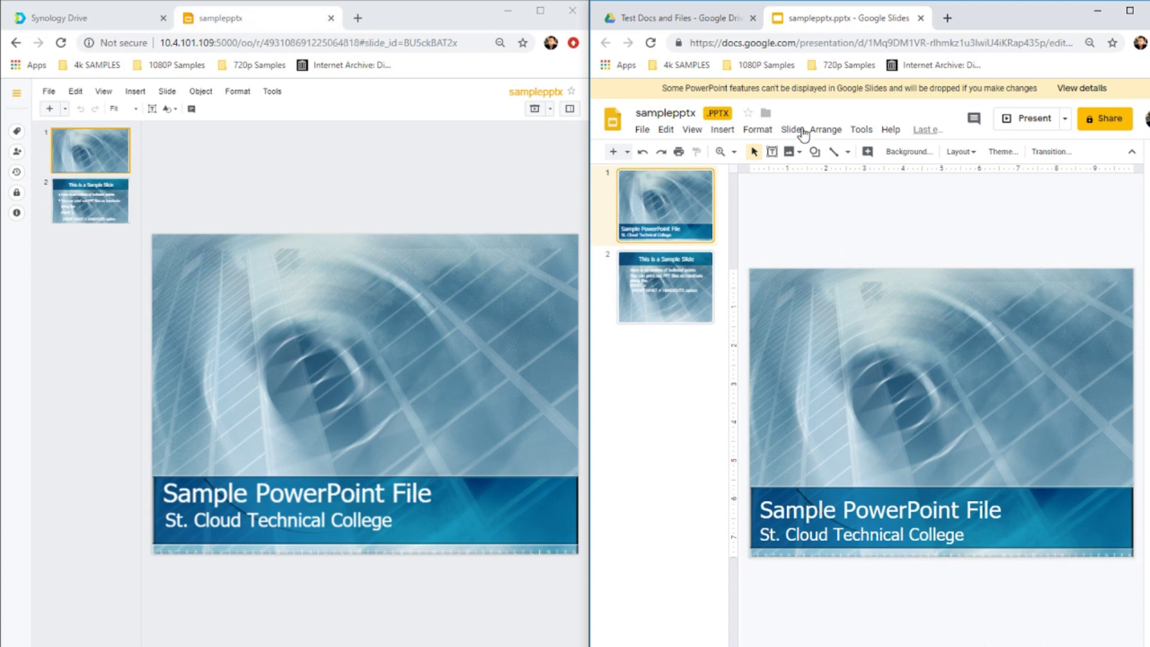
left_click(90, 18)
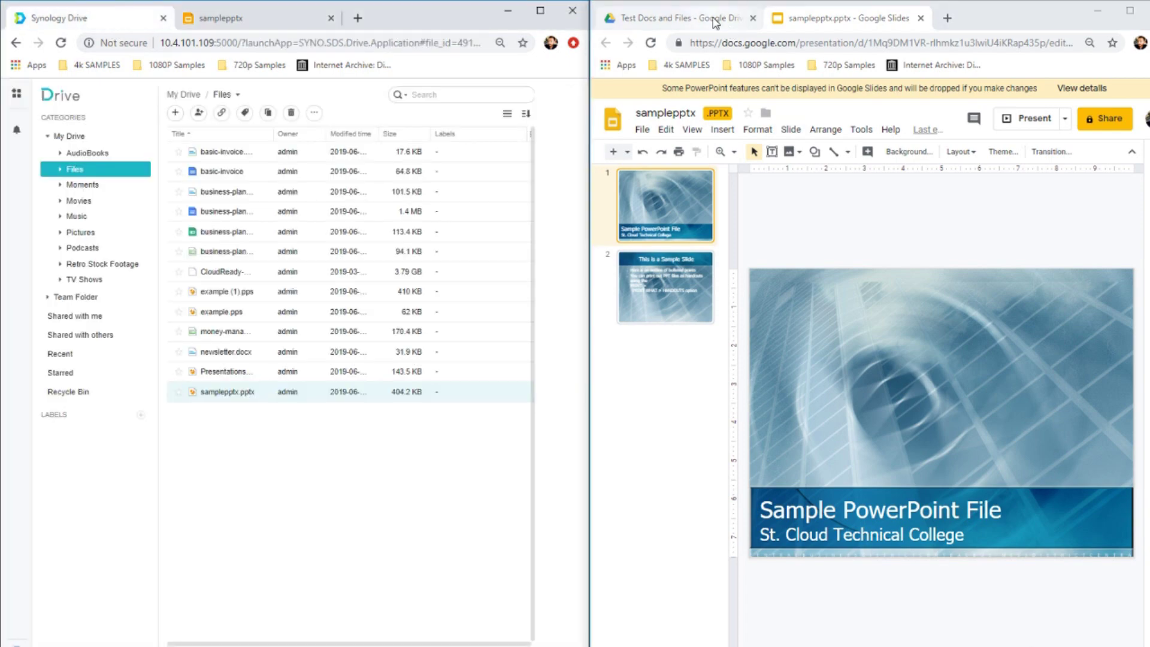
Close the samplepptx preview in Google Drive and select example (1).pps in Synology Drive.
left_click(714, 22)
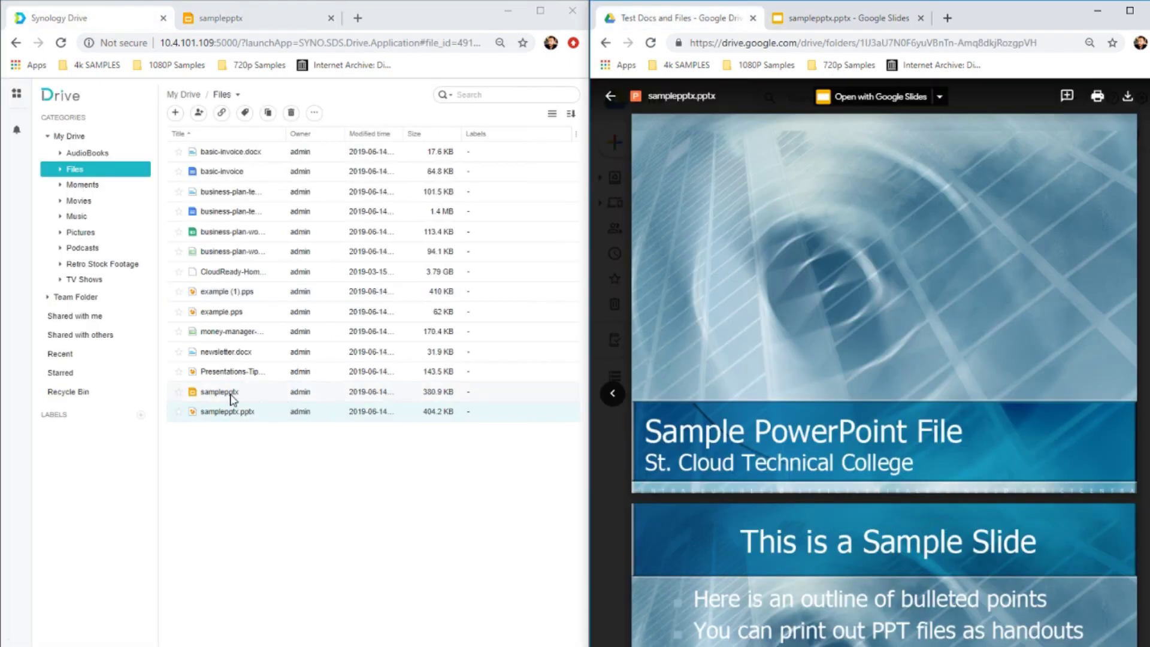
left_click(610, 96)
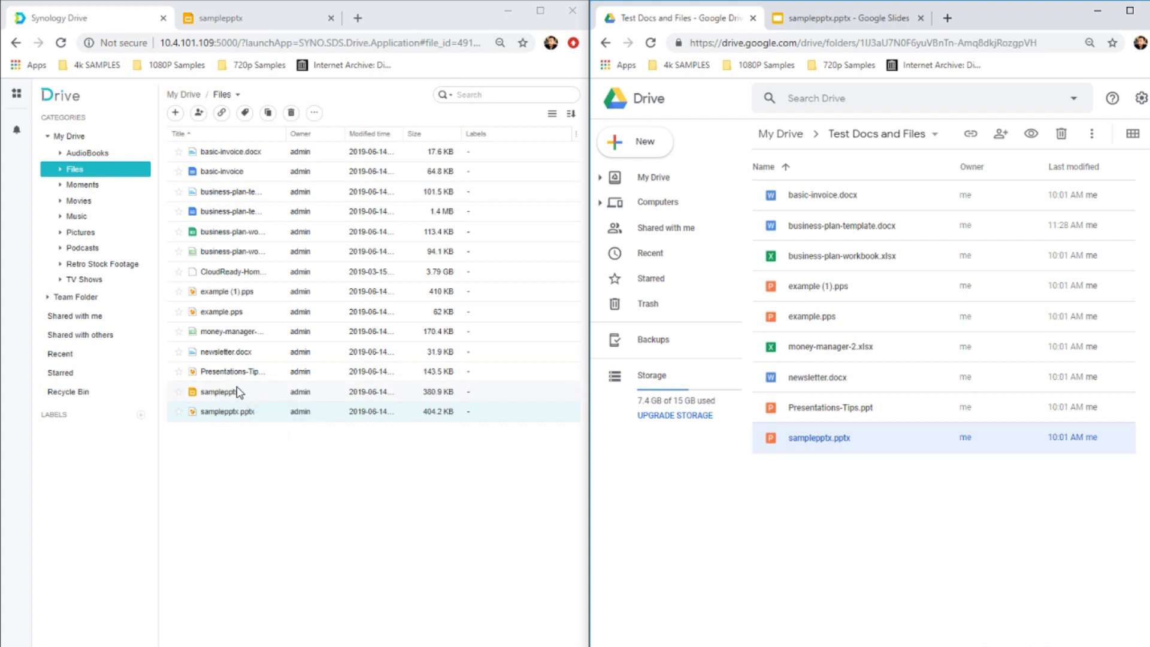
left_click(252, 294)
Compare slides 2, 3, the Organisation Chart and slide 5 of example (1).pps in both apps.
left_click(827, 299)
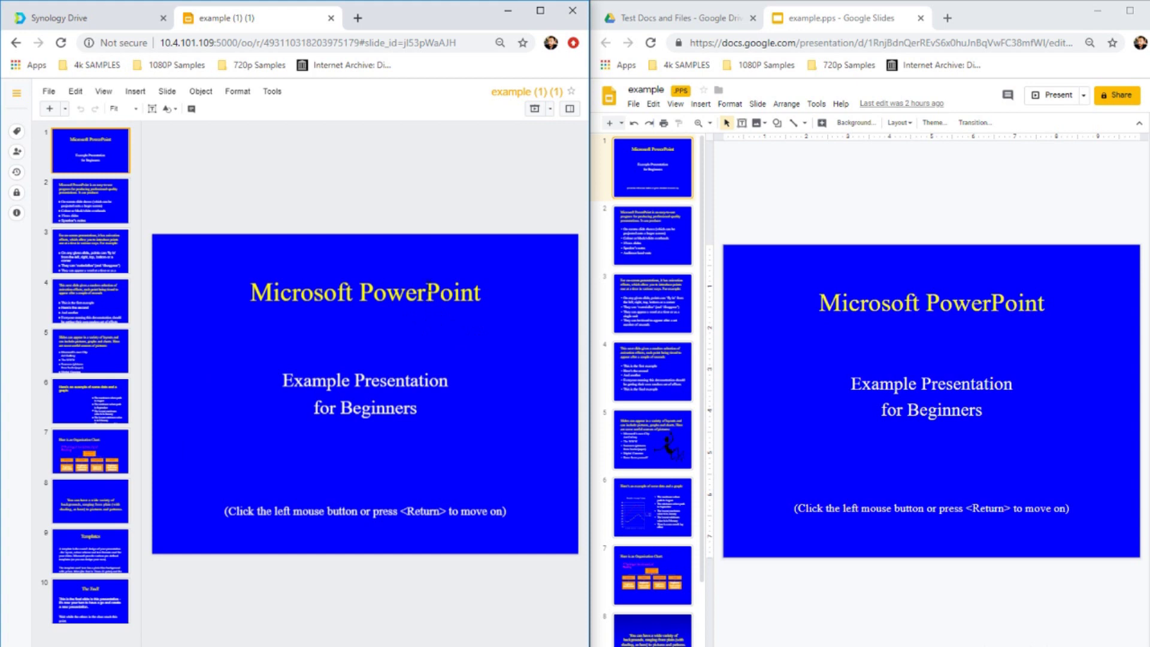
left_click(120, 219)
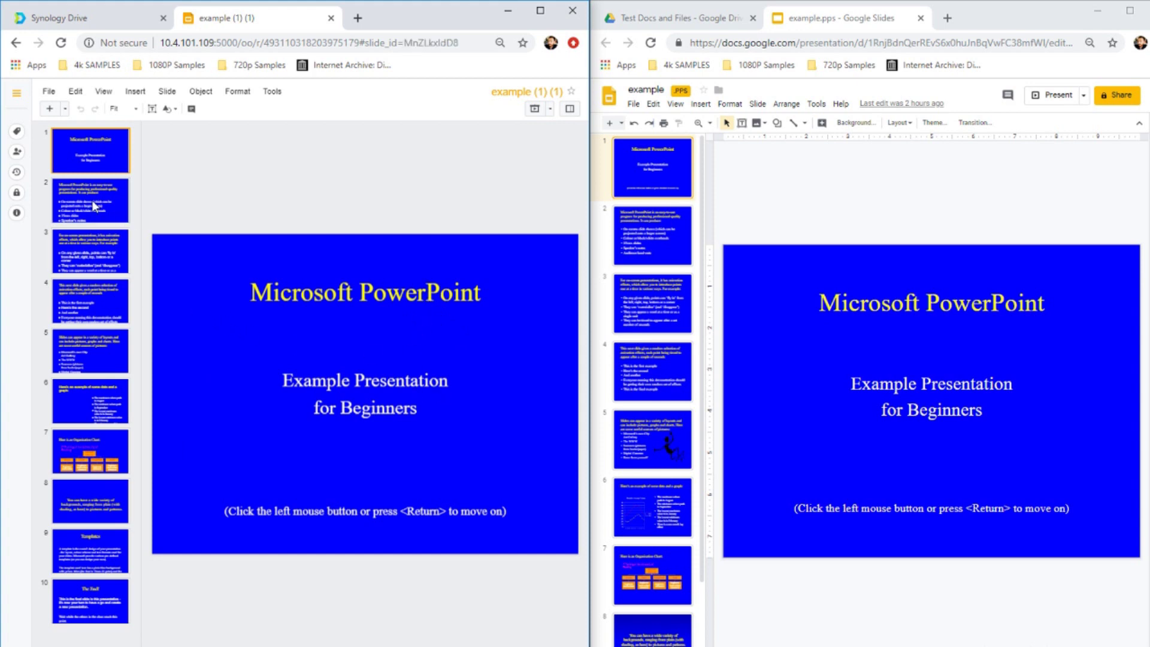
left_click(668, 246)
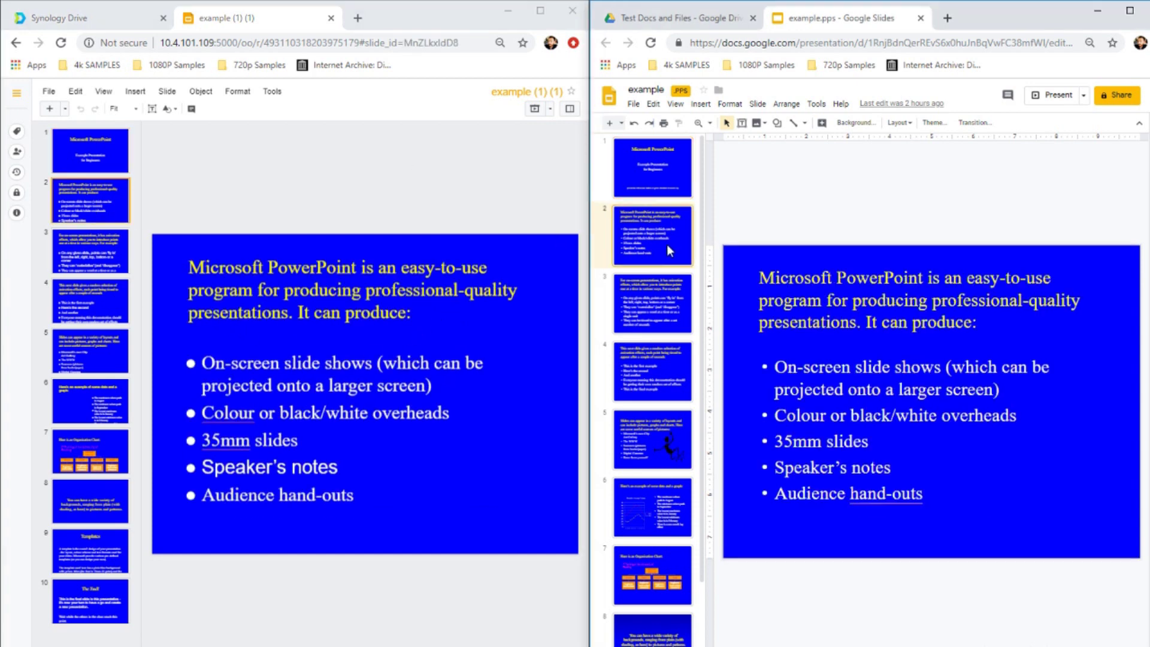
left_click(80, 263)
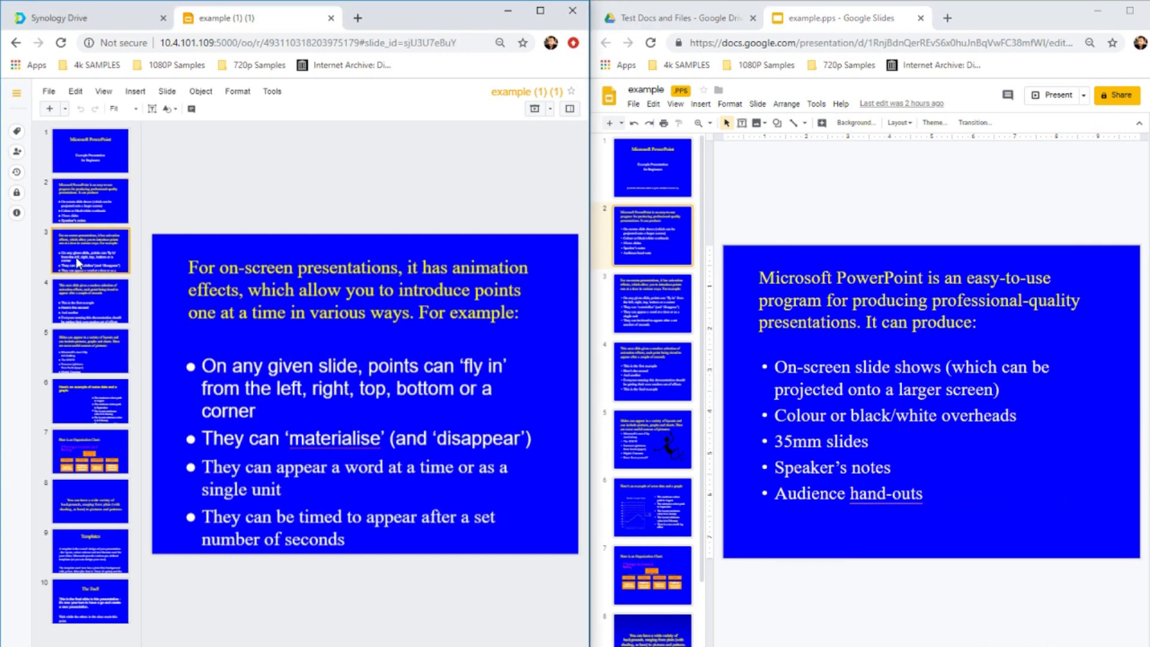
left_click(97, 466)
left_click(658, 562)
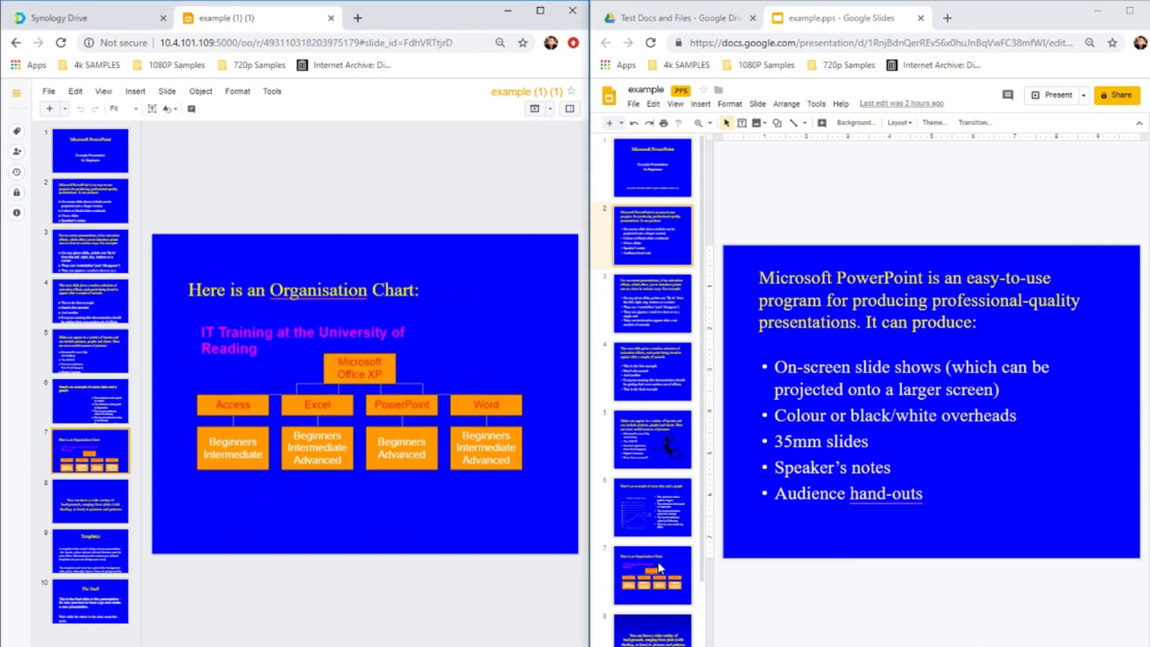
left_click(676, 437)
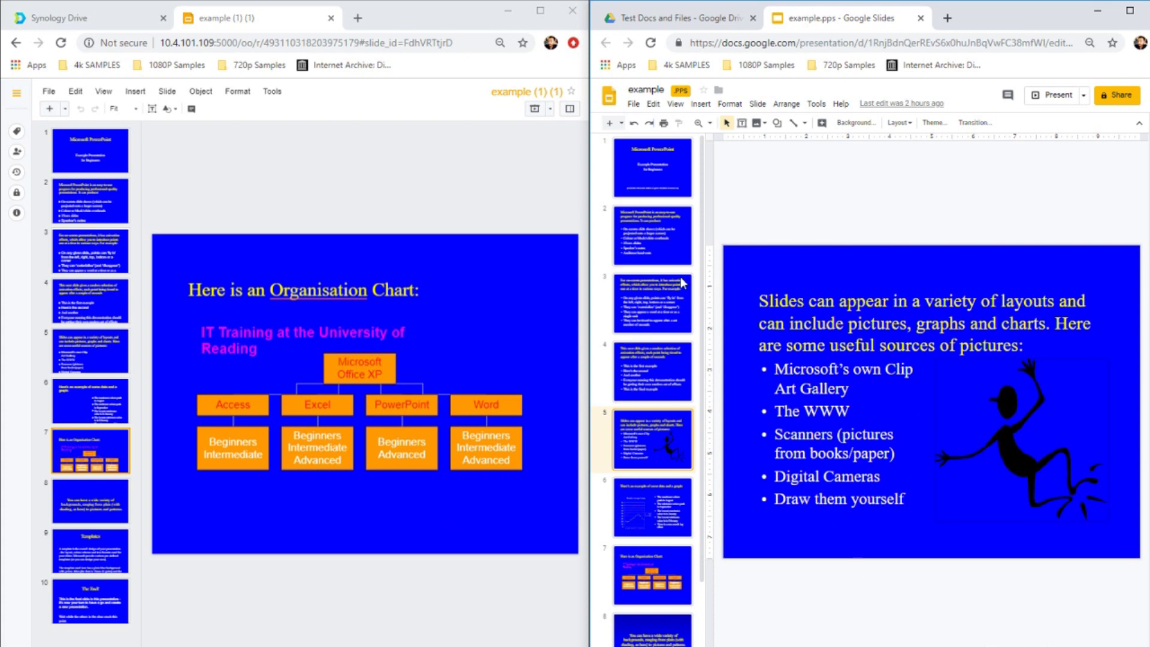
left_click(107, 347)
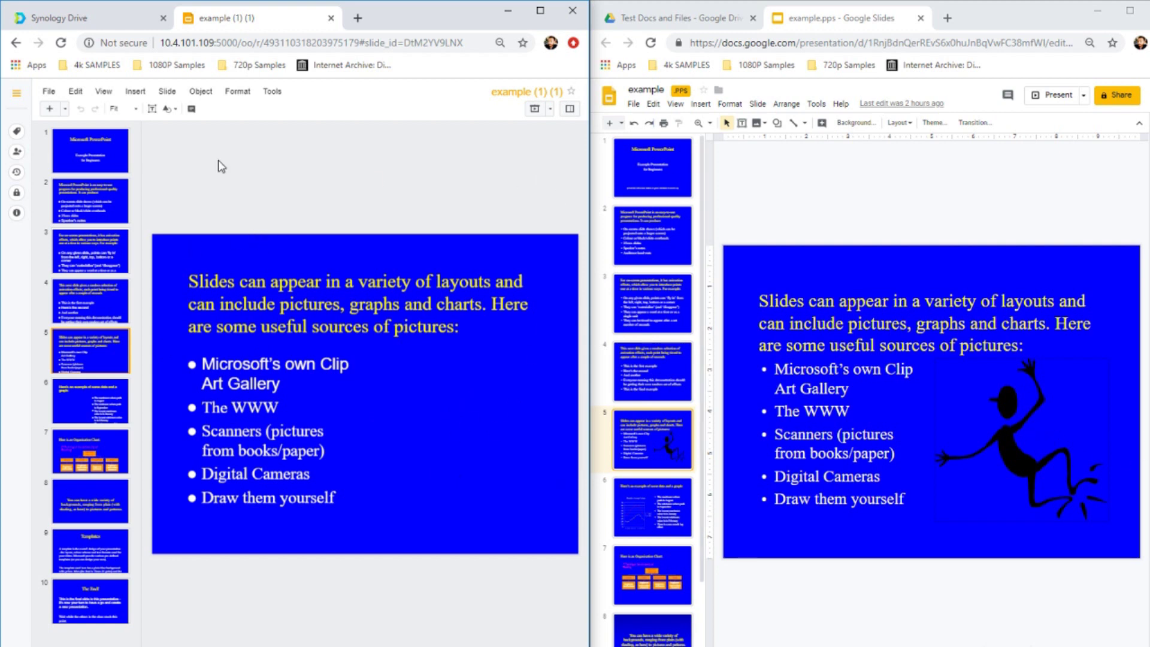
left_click(102, 92)
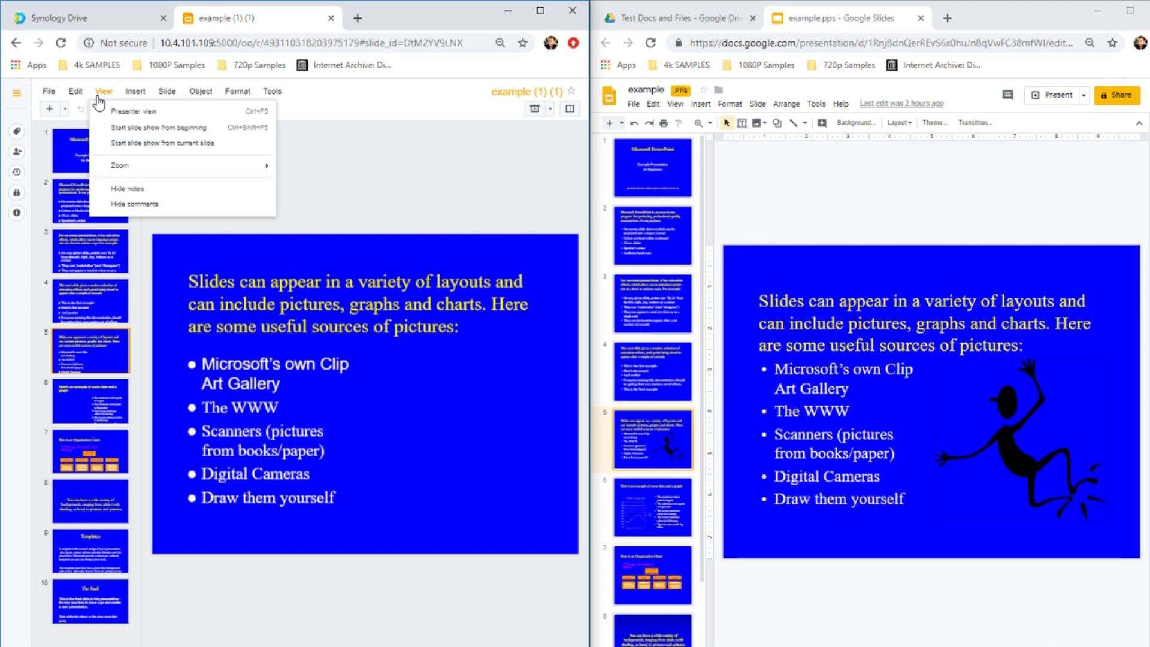
Start example (1).pps in presenter view with automatic playback, and look for Google Slides presenting options.
left_click(113, 113)
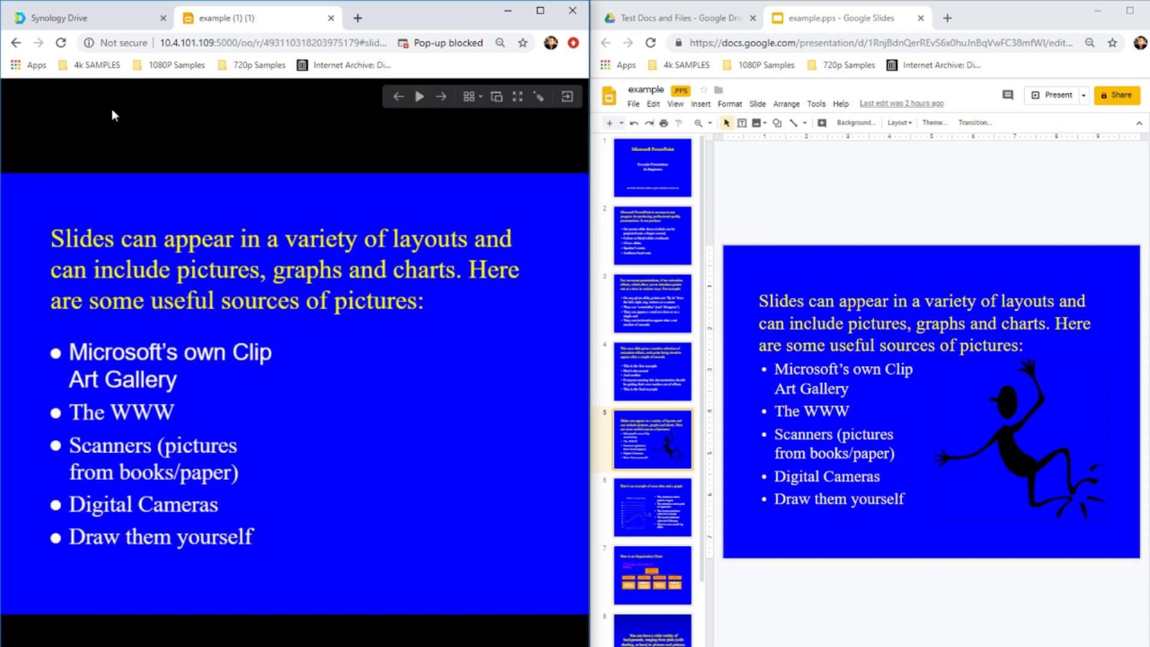
left_click(421, 97)
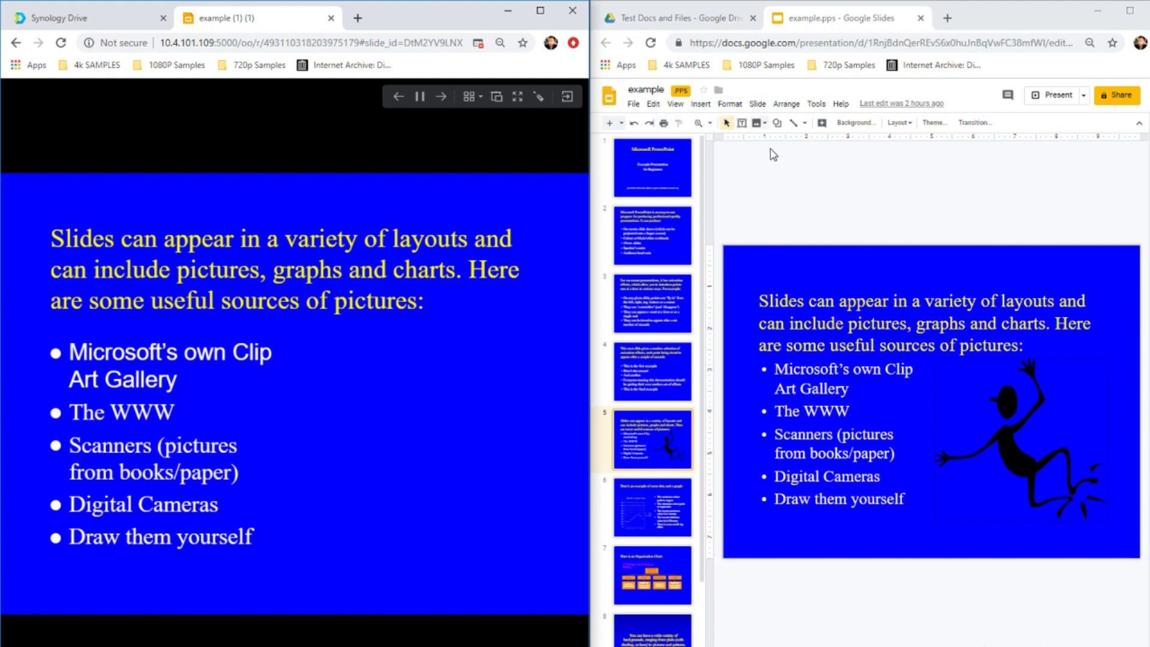
right_click(837, 173)
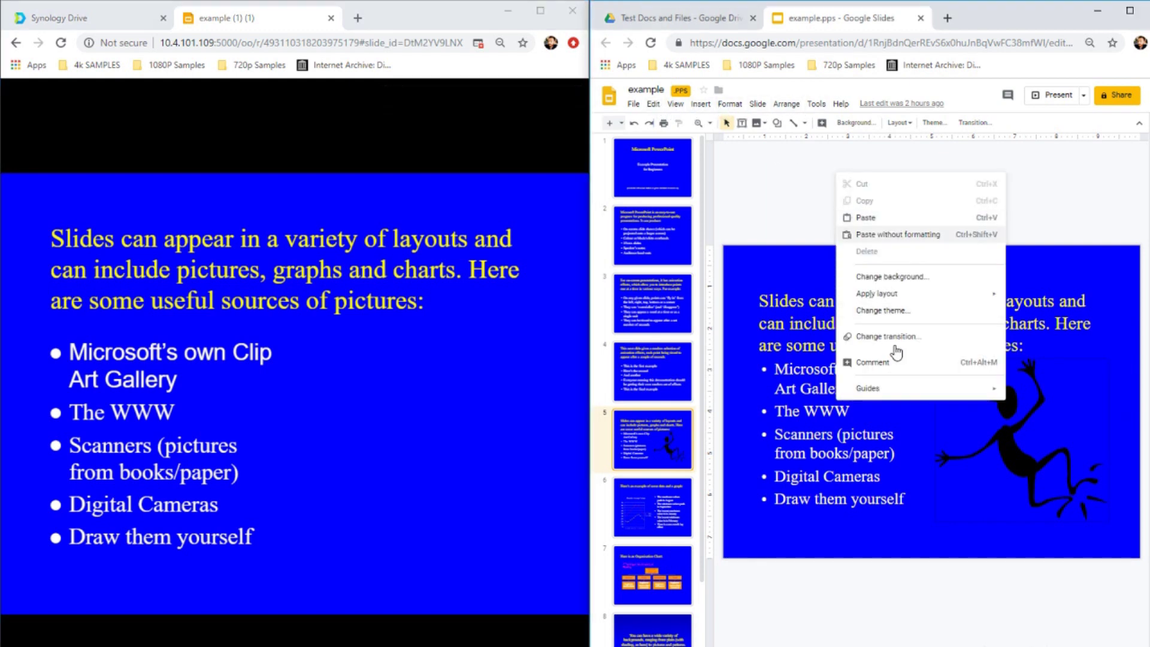
left_click(676, 104)
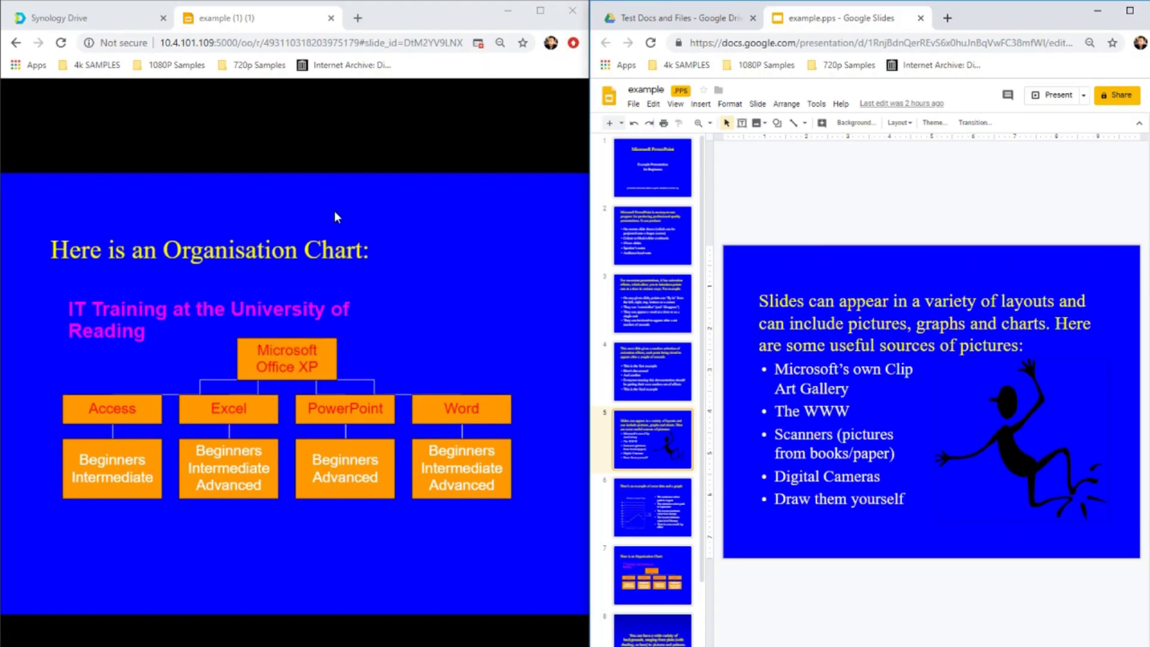
Advance the slide show past The End! slide, then dismiss the Google Slides save-as-PPTX prompt.
left_click(364, 191)
left_click(441, 309)
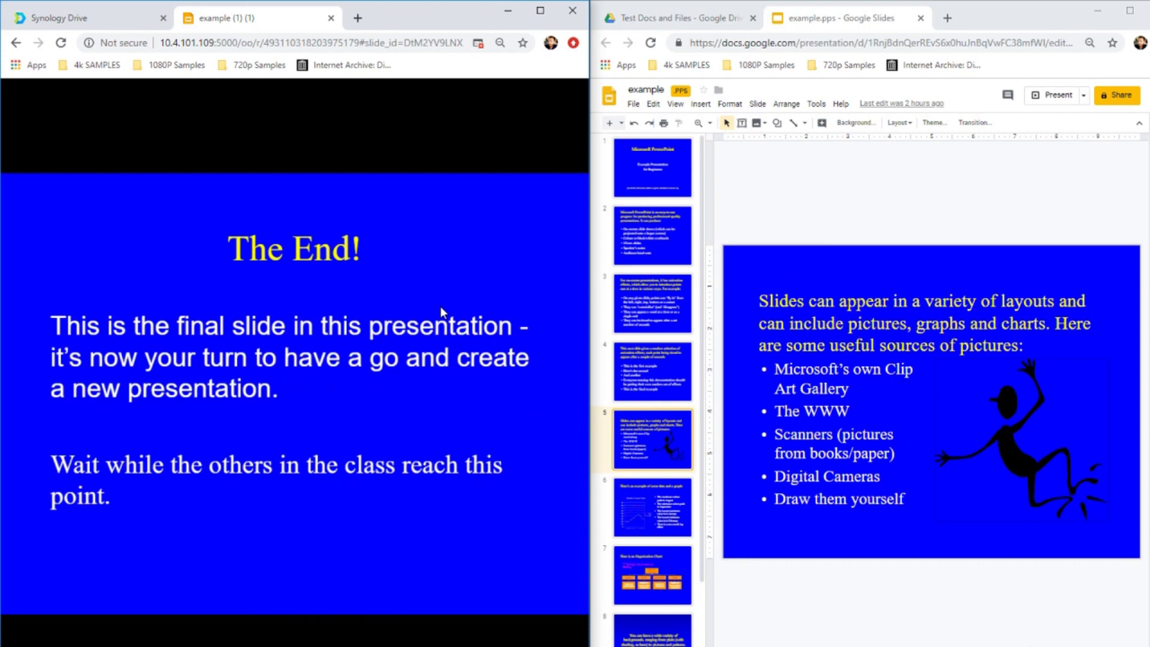
left_click(397, 278)
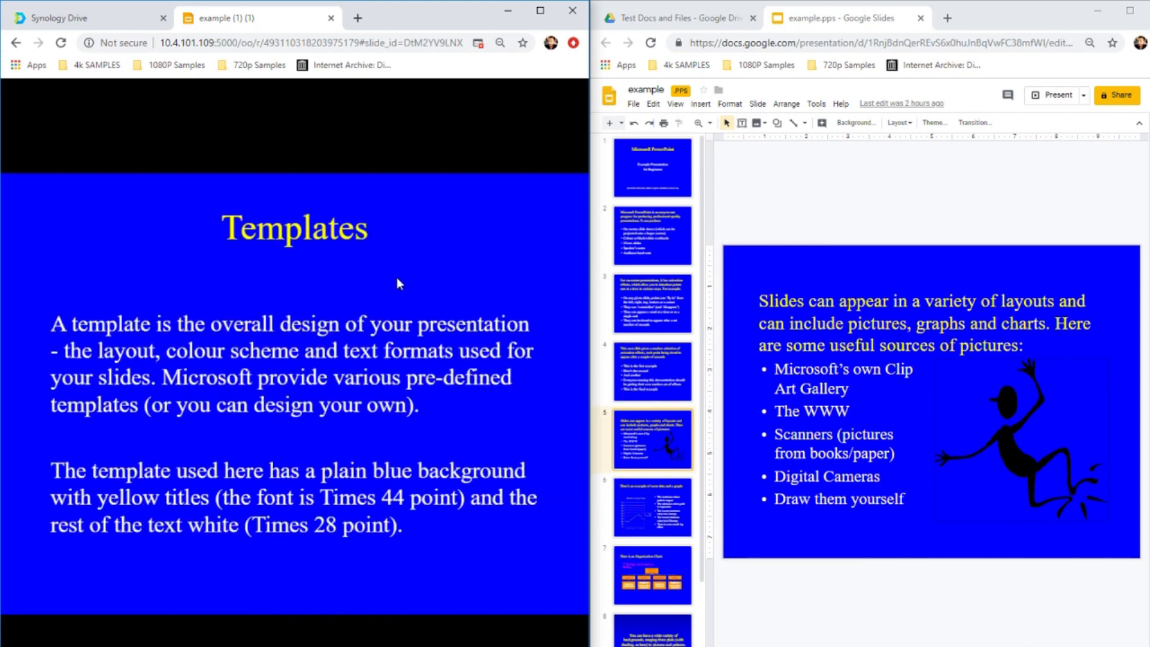
left_click(905, 342)
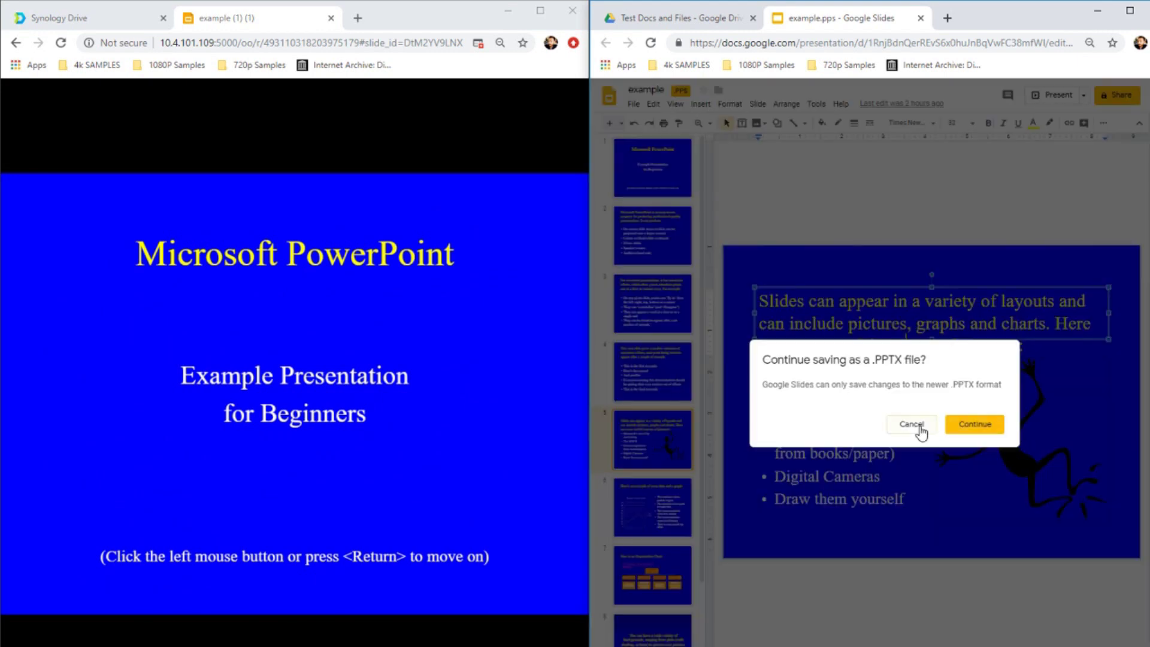
left_click(921, 430)
In Google Slides, view the data-and-graph slide, then the Templates slide, the title slide and slide 2.
scroll(667, 519, "down", 3)
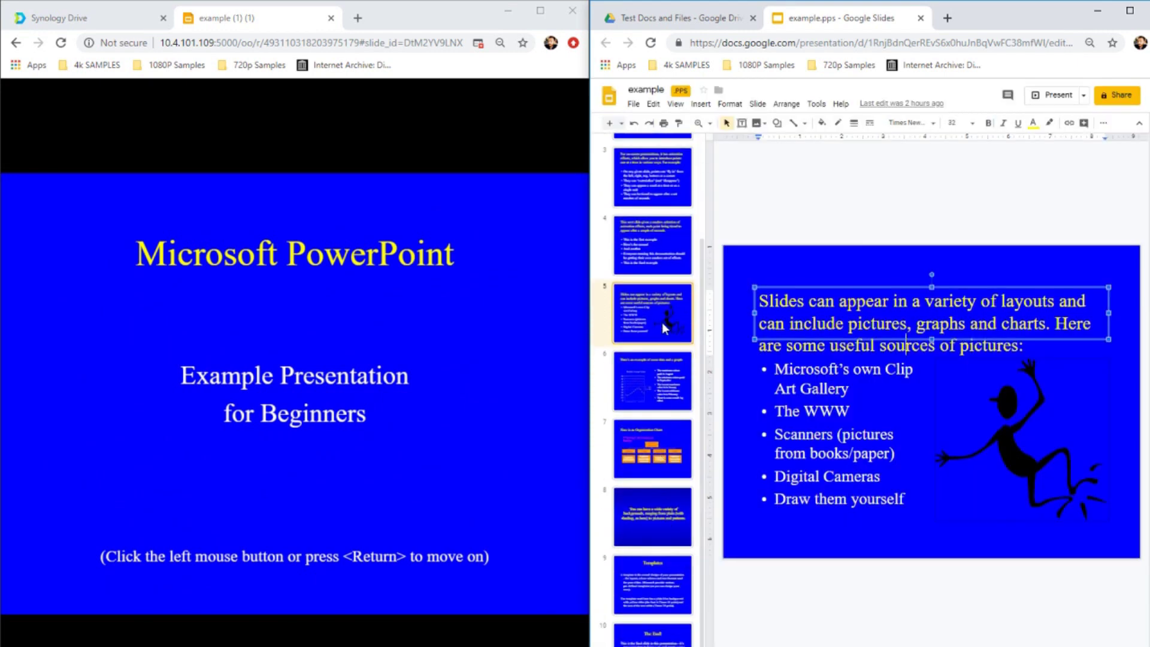
key("Down")
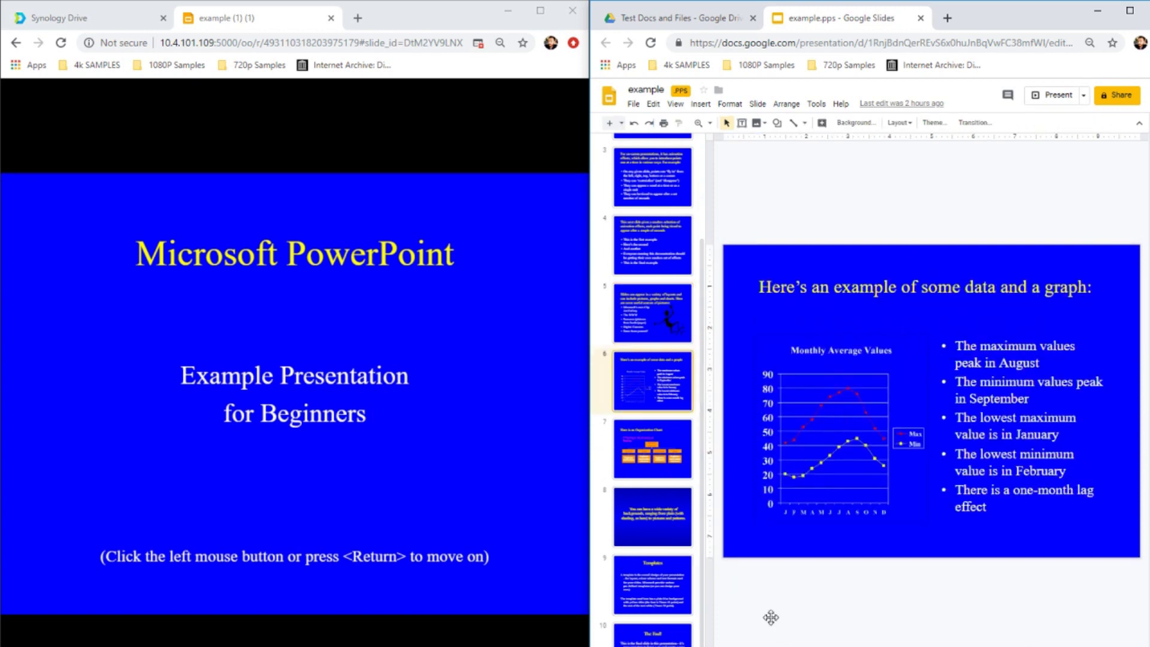
left_click(666, 587)
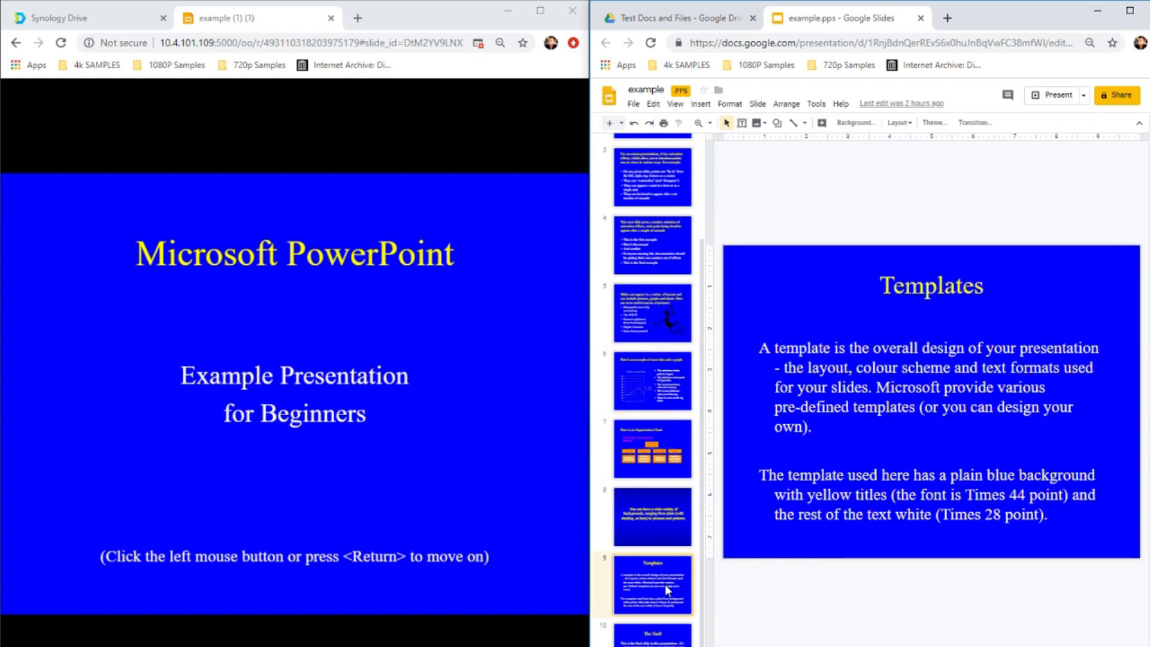
scroll(659, 360, "up", 5)
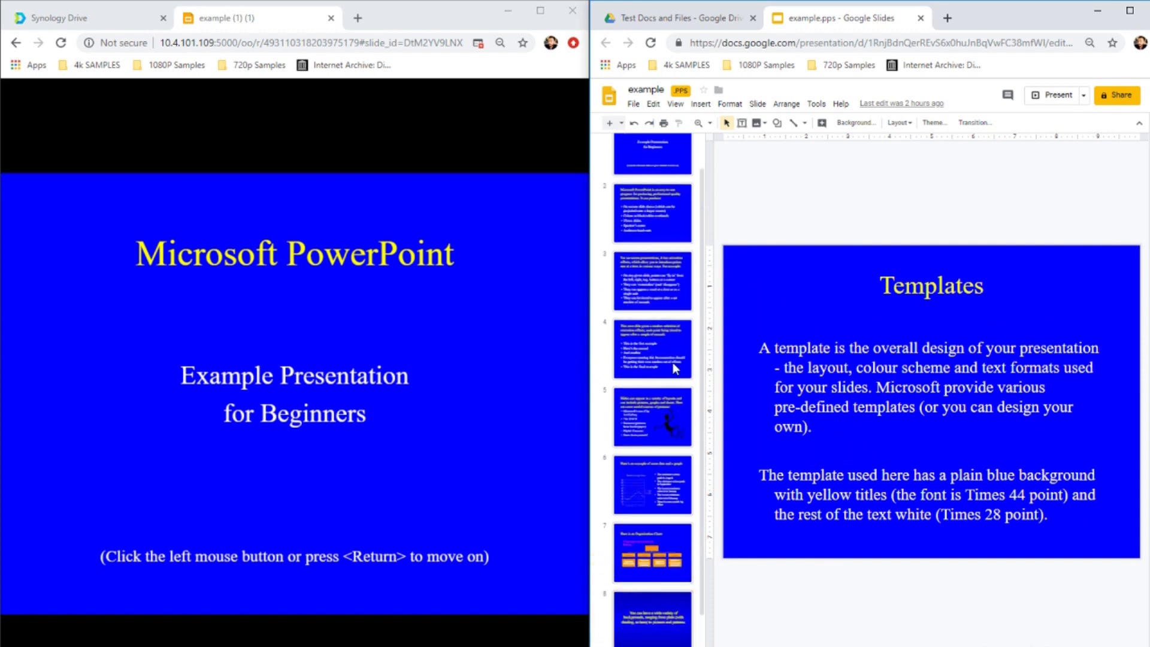
left_click(649, 184)
left_click(651, 232)
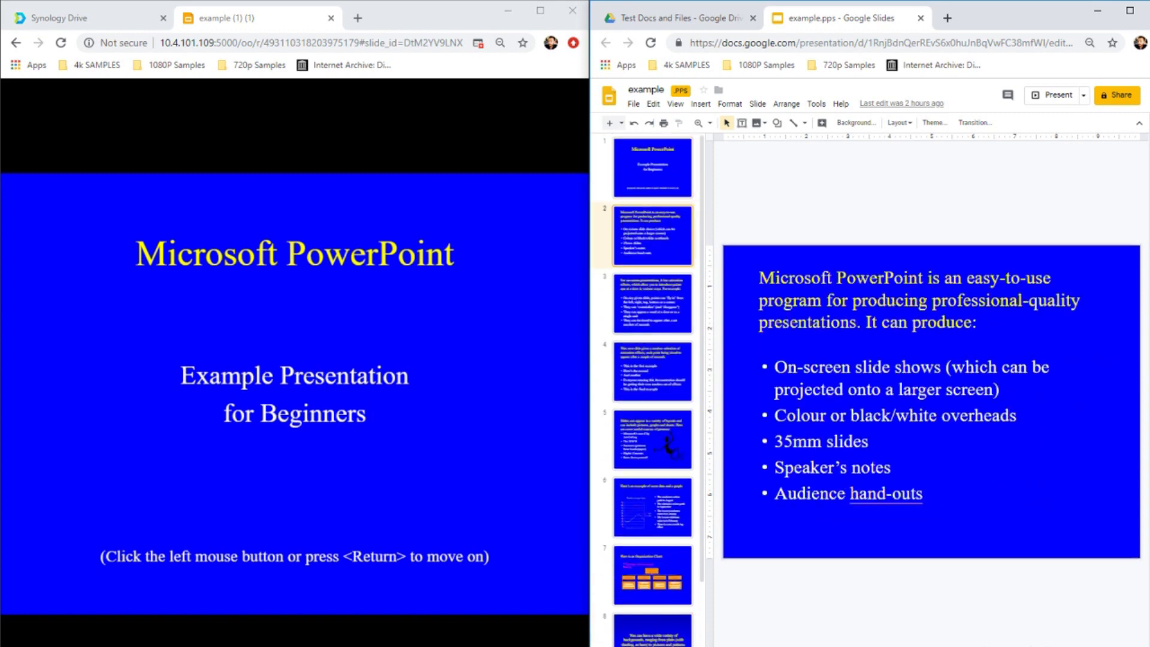
mouse_move(368, 112)
Close the Synology and Google Slides presentations and return to the Test Docs and Files list.
left_click(331, 18)
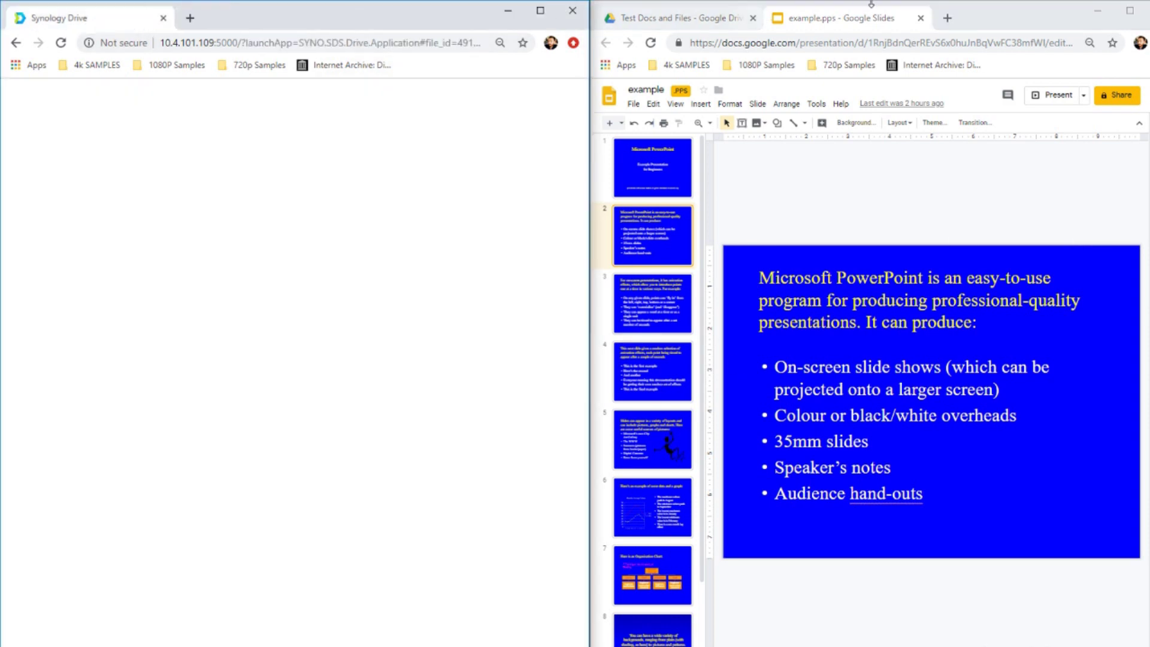
left_click(921, 19)
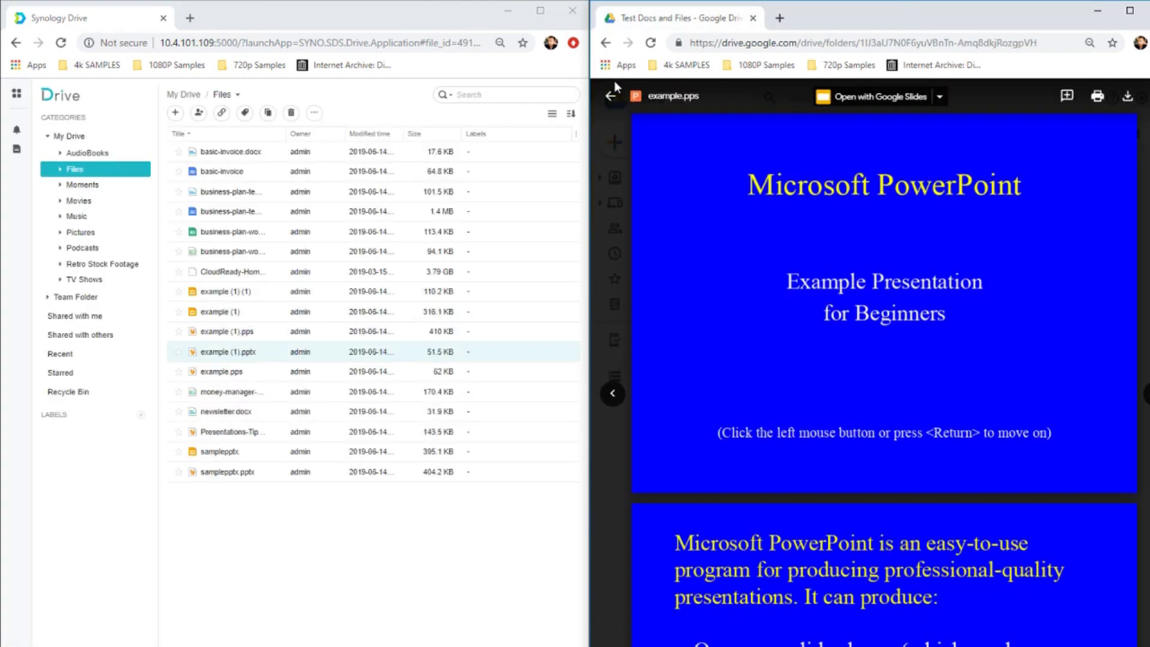
left_click(609, 92)
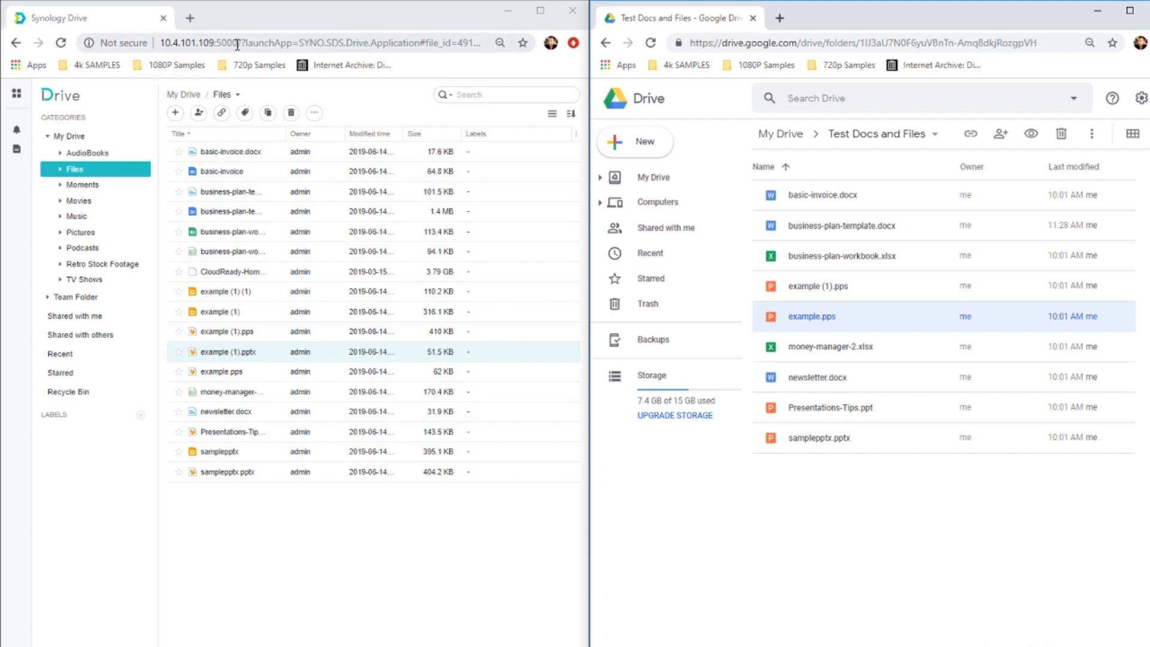
Highlight the Synology server address 10.4.101.109:5000 and the google.com part of the Drive address.
left_click_drag(237, 44, 160, 44)
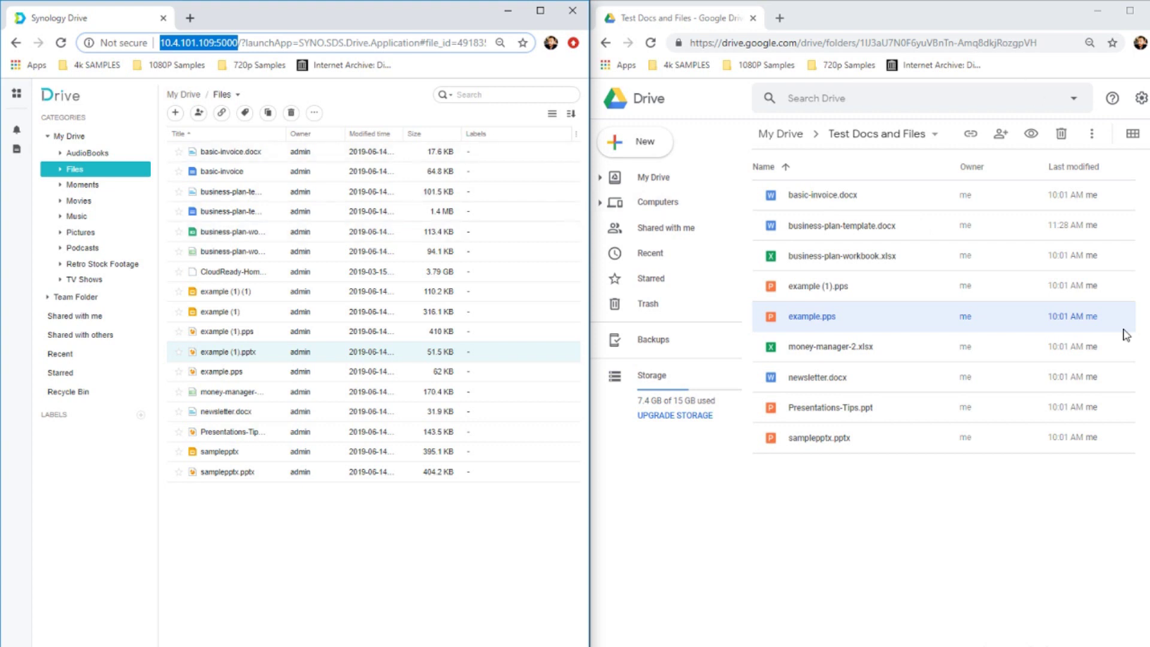
left_click_drag(746, 42, 804, 39)
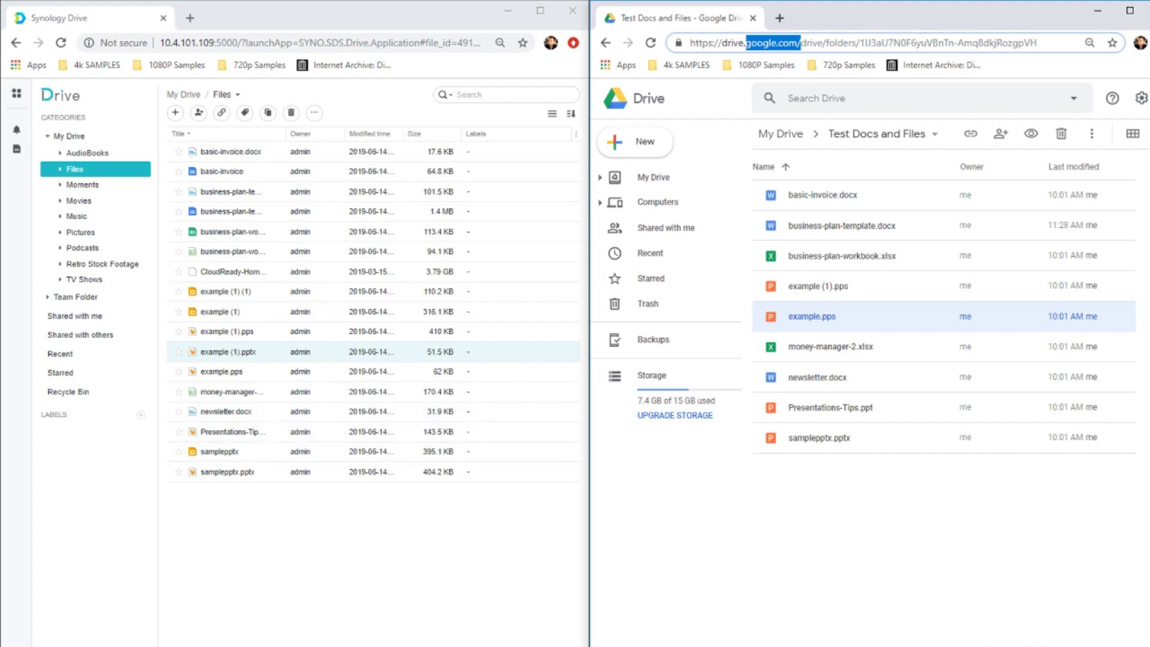
mouse_move(572, 645)
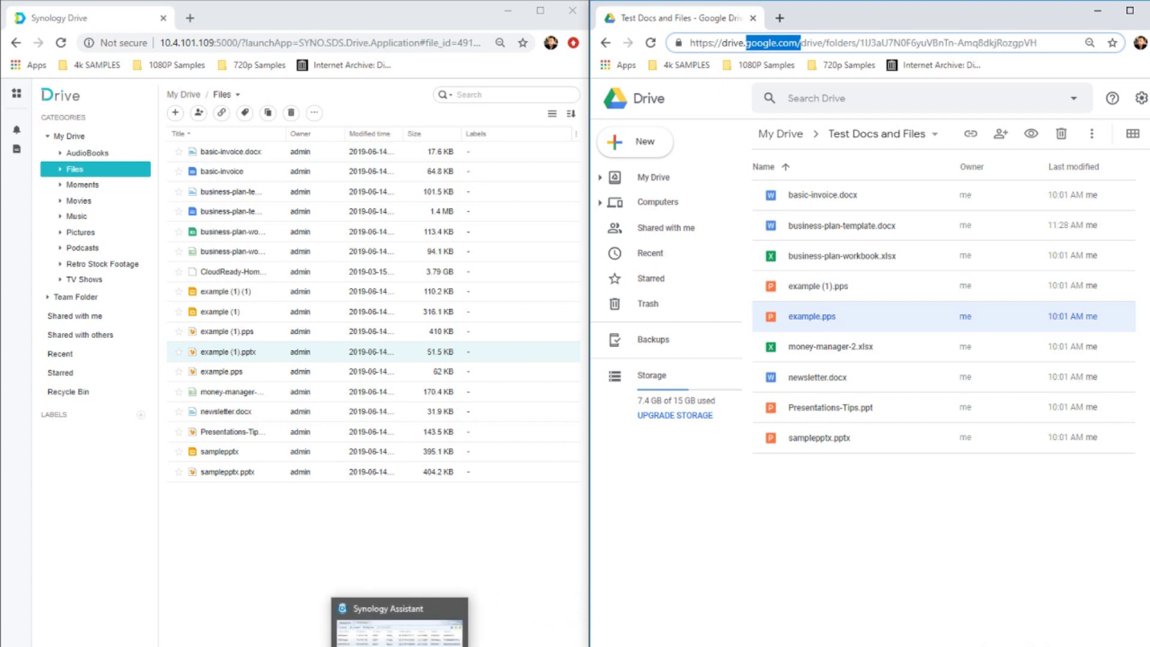
mouse_move(227, 646)
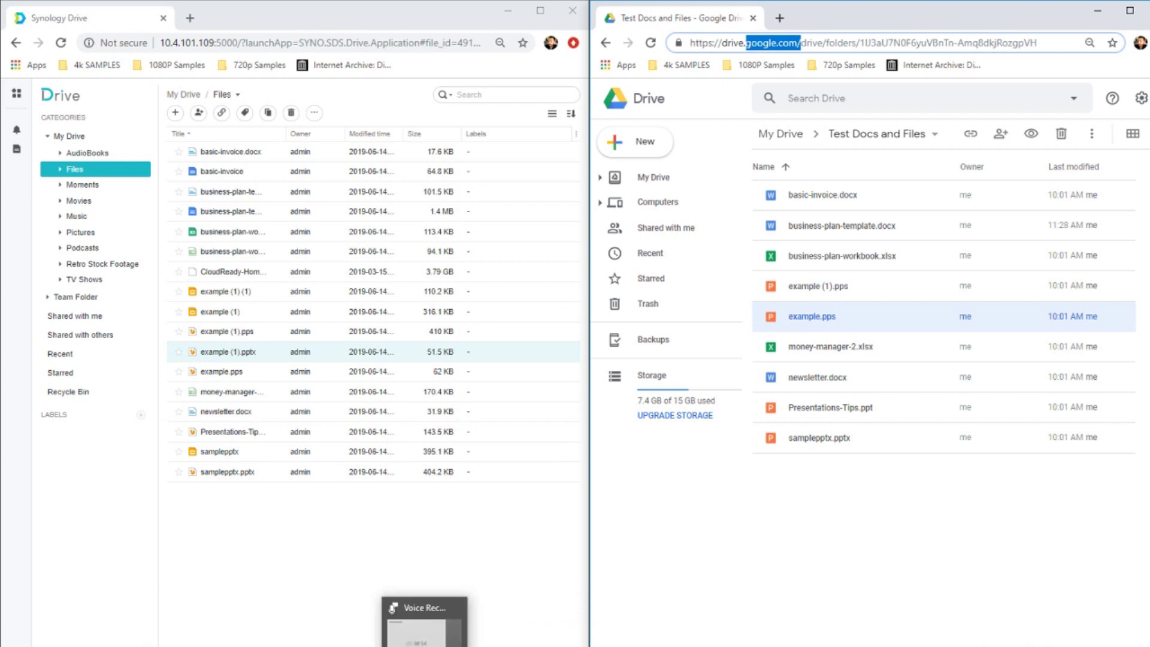